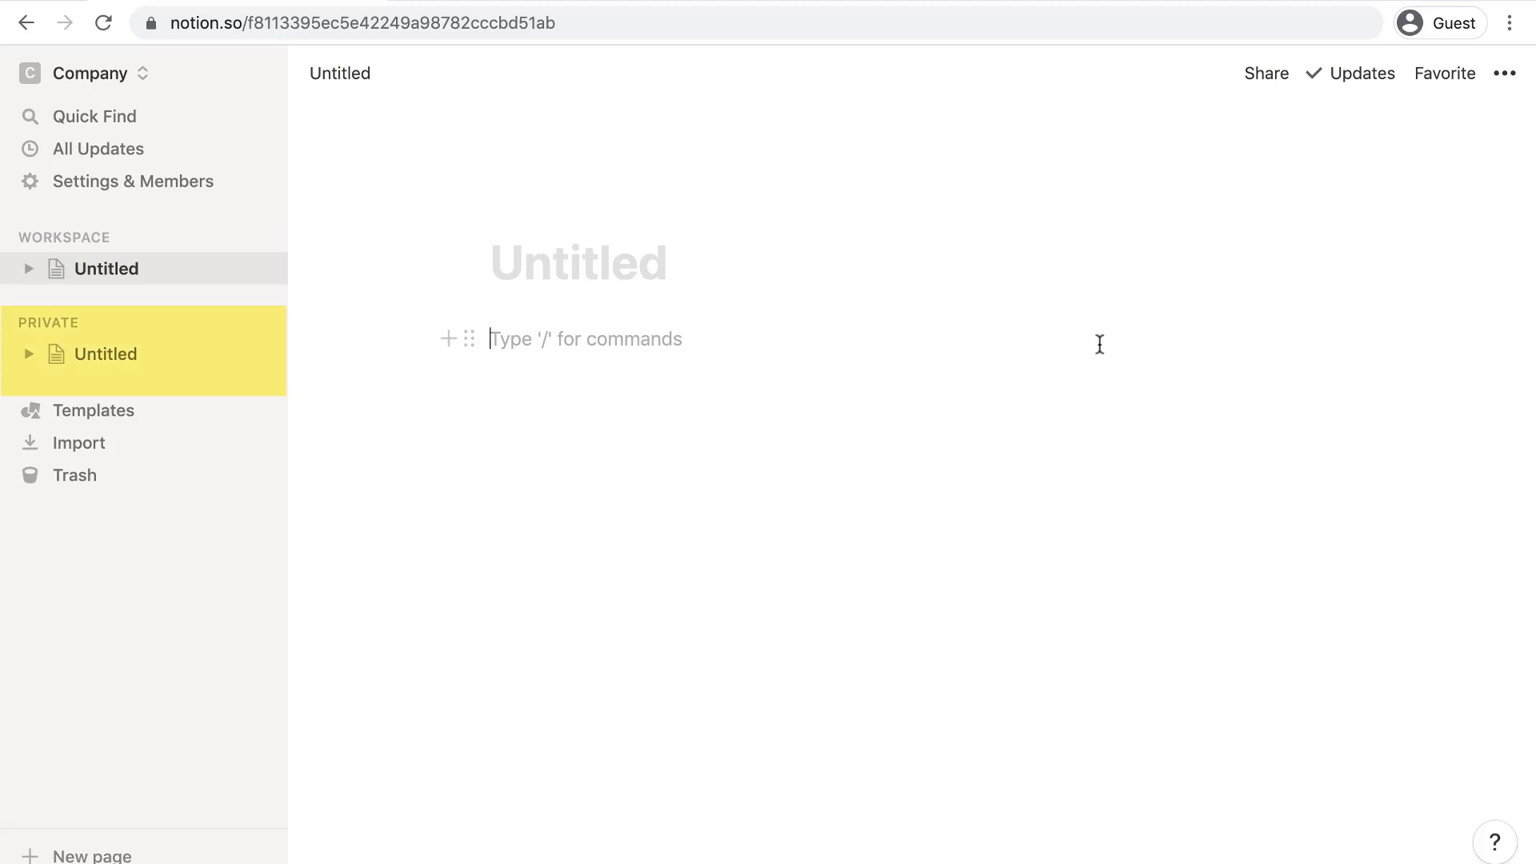
- Create a new private page titled 'To Do List'
click(1099, 344)
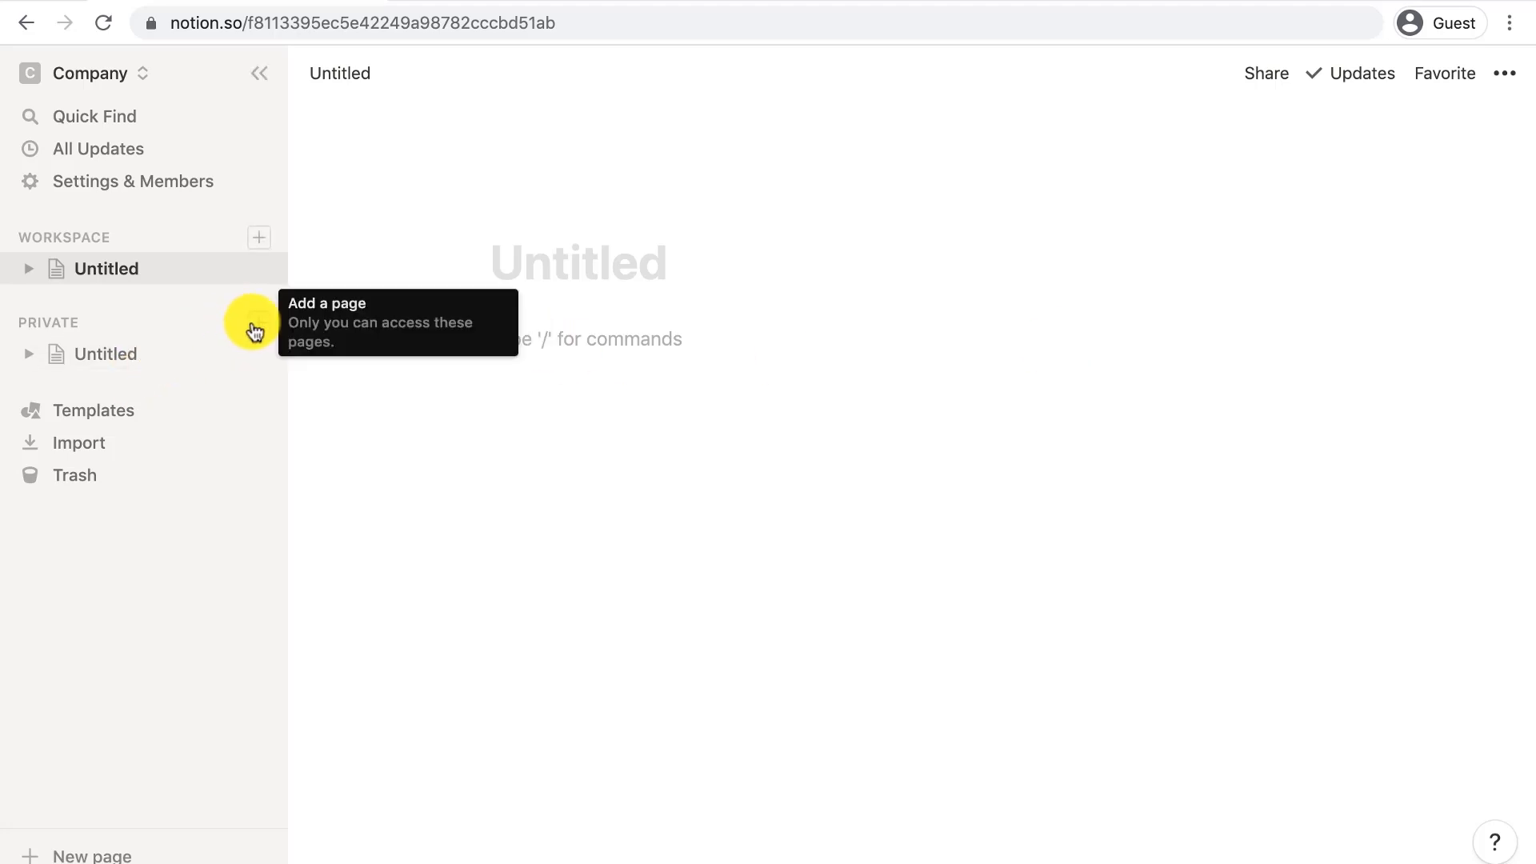
click(254, 326)
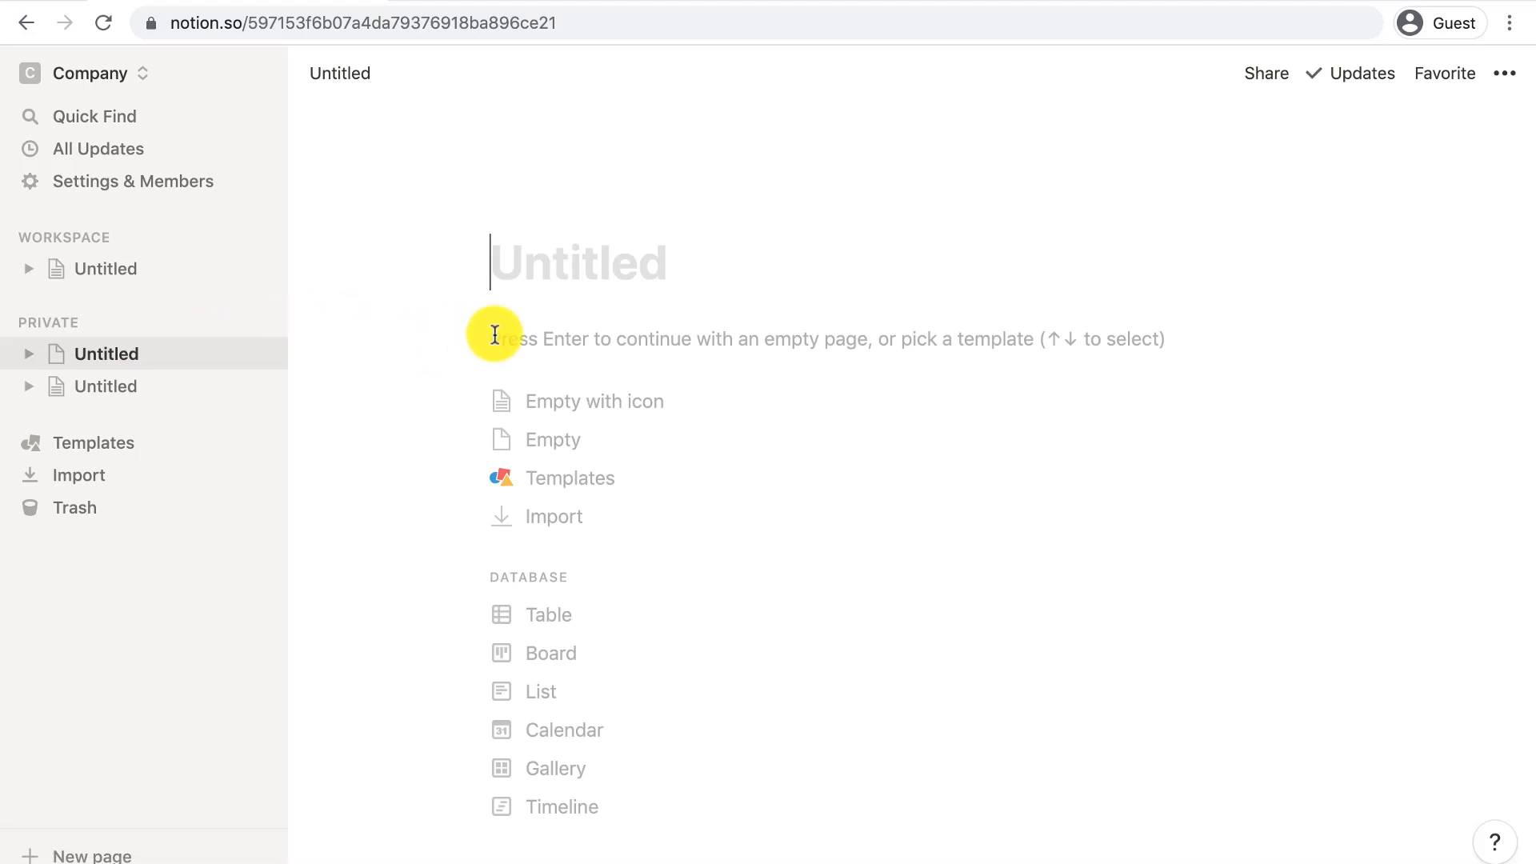
text(To D)
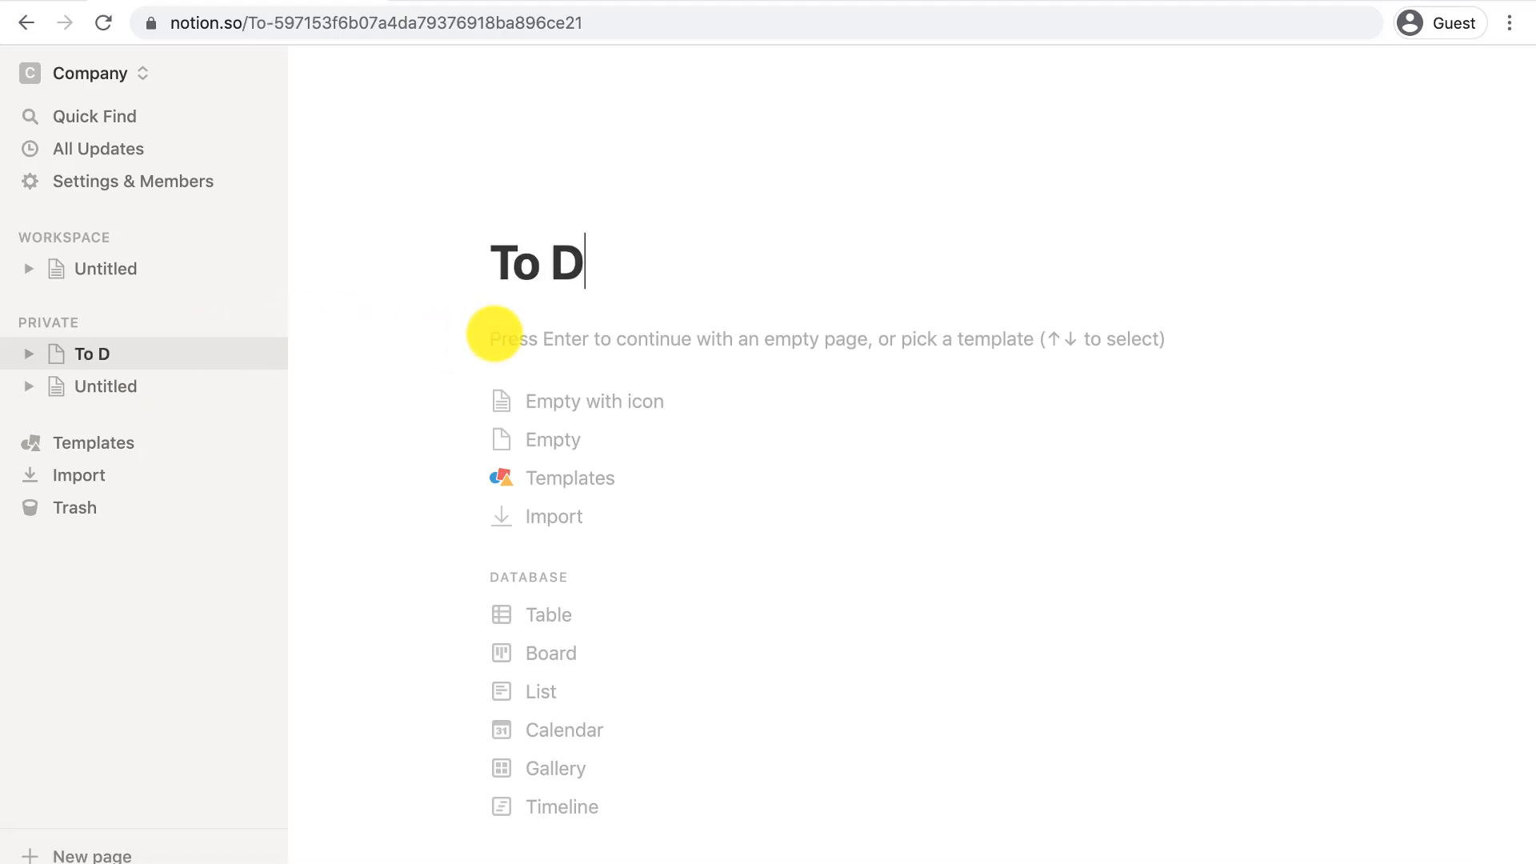
text(o List)
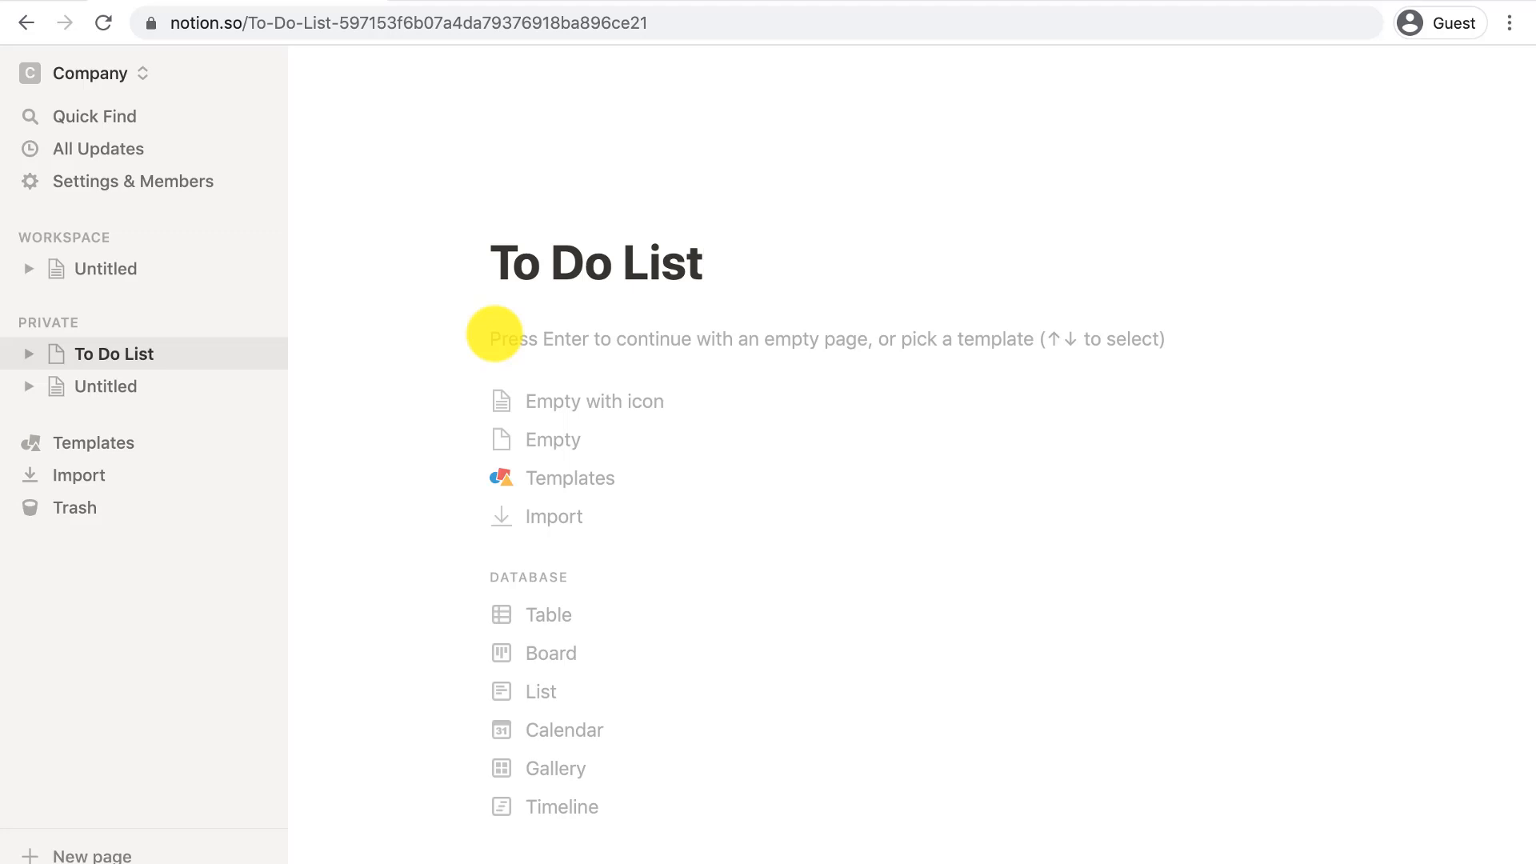
- Start the page empty and set a green check-mark emoji as its icon
click(538, 401)
click(535, 288)
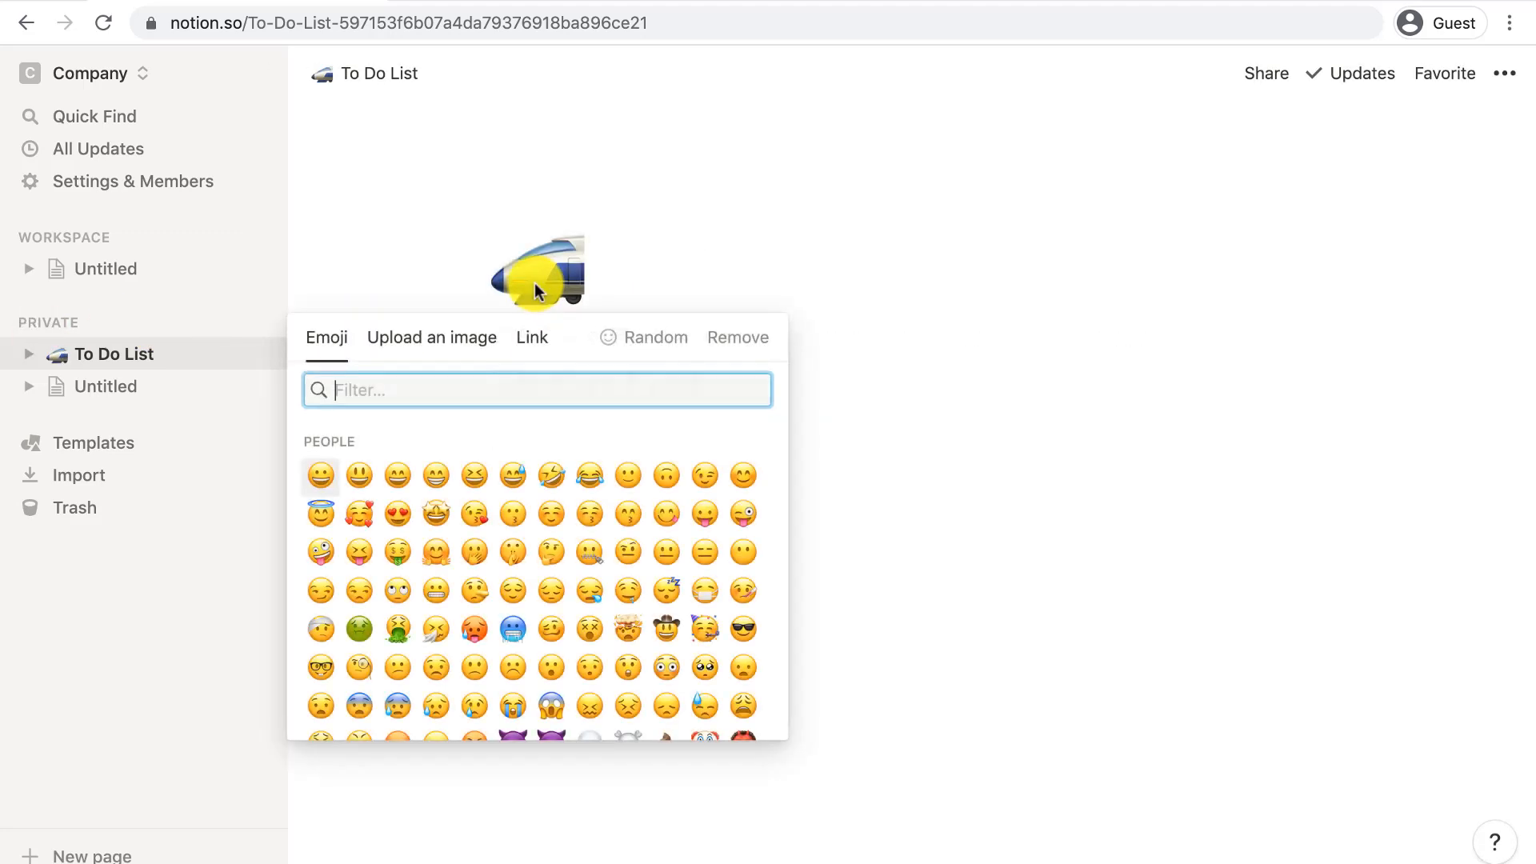
text(check)
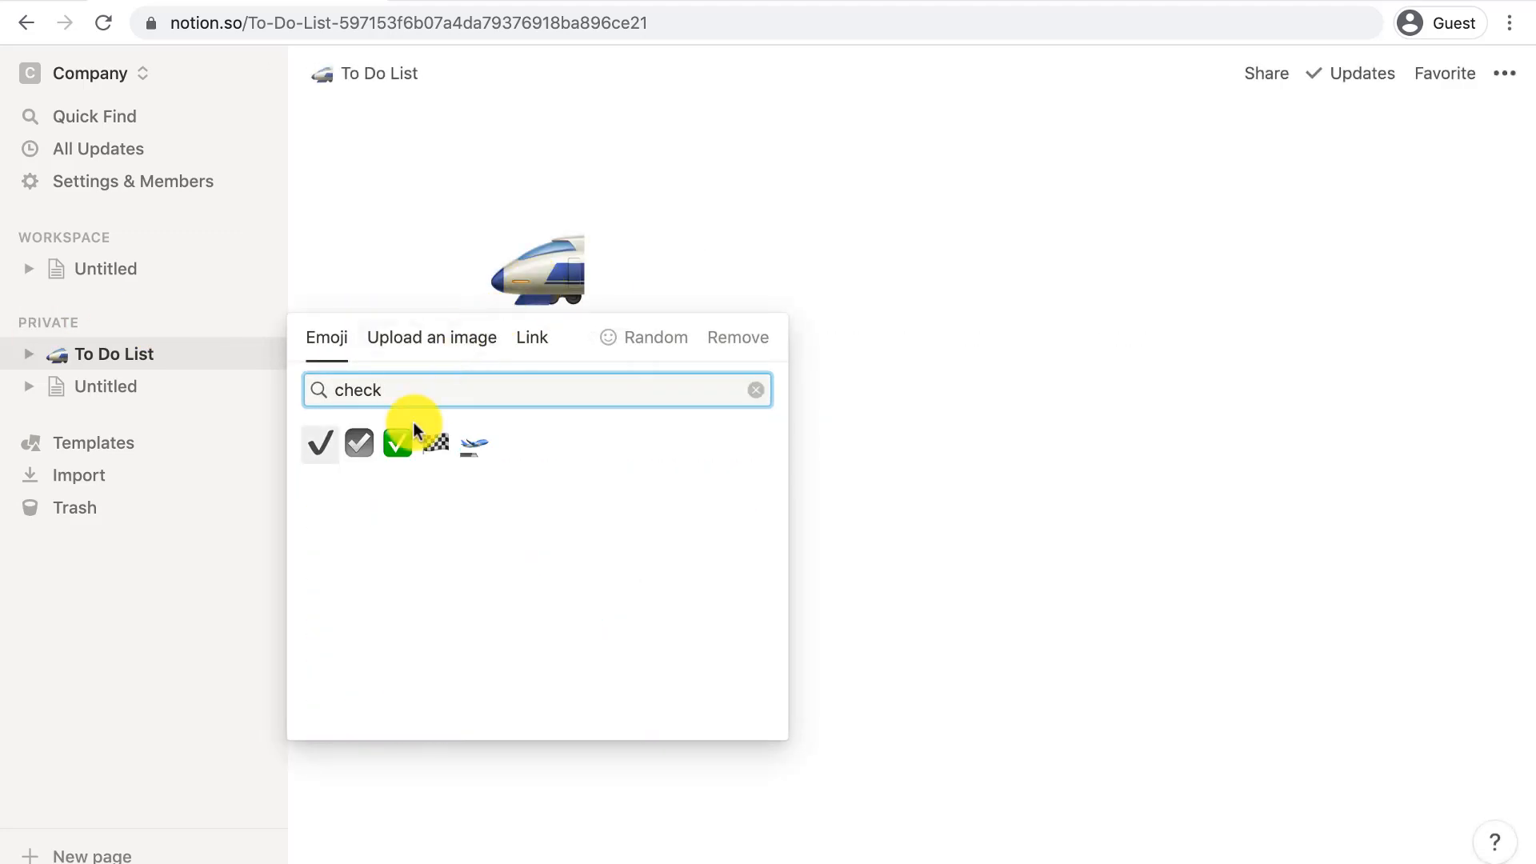
click(396, 439)
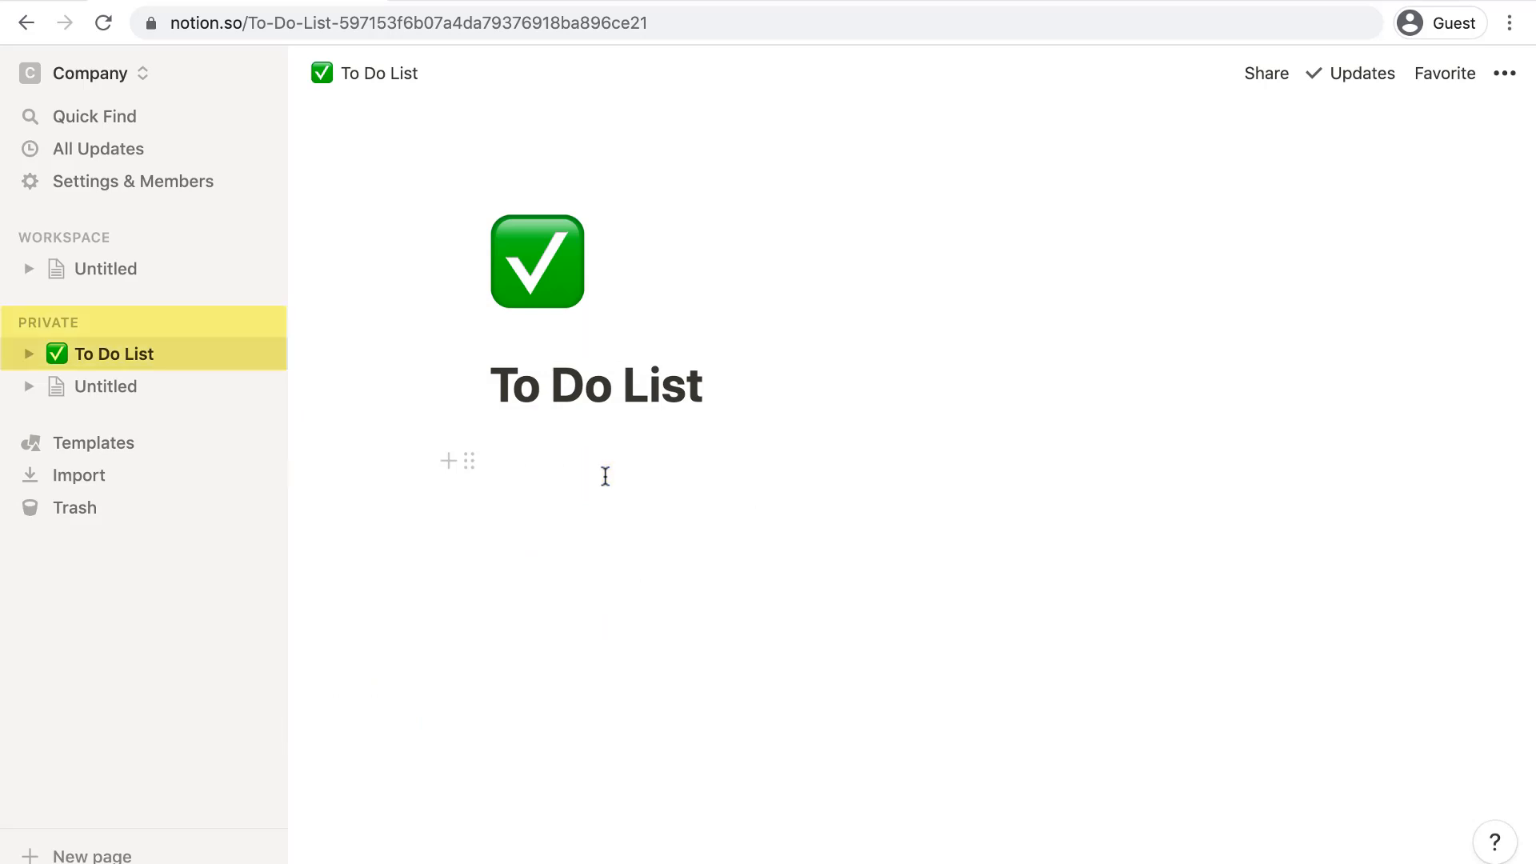
click(605, 476)
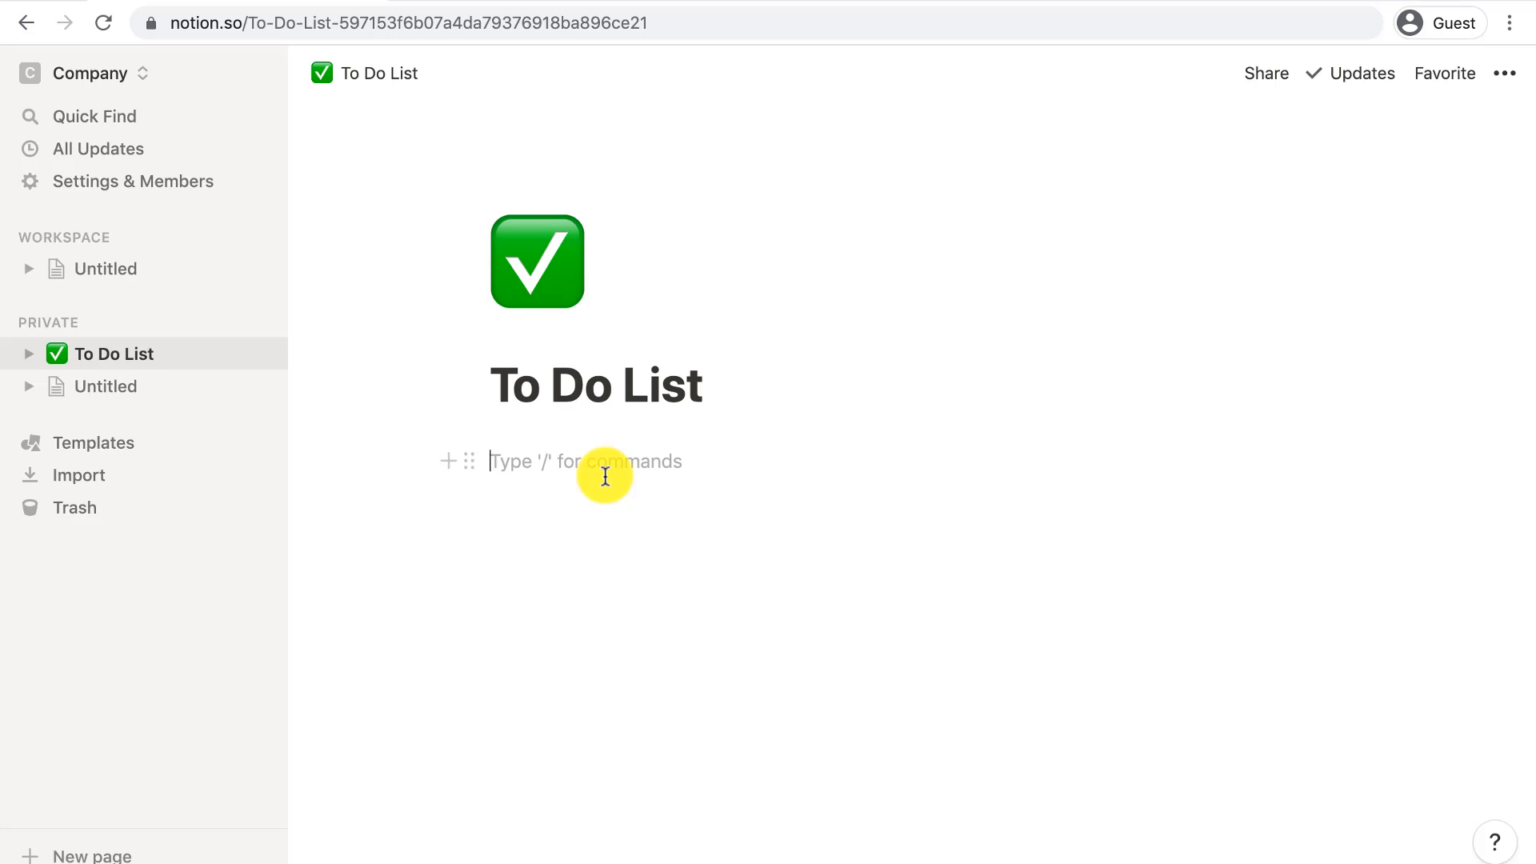
- Type '/' in the empty block and scroll the block menu down to the Database options
text(/)
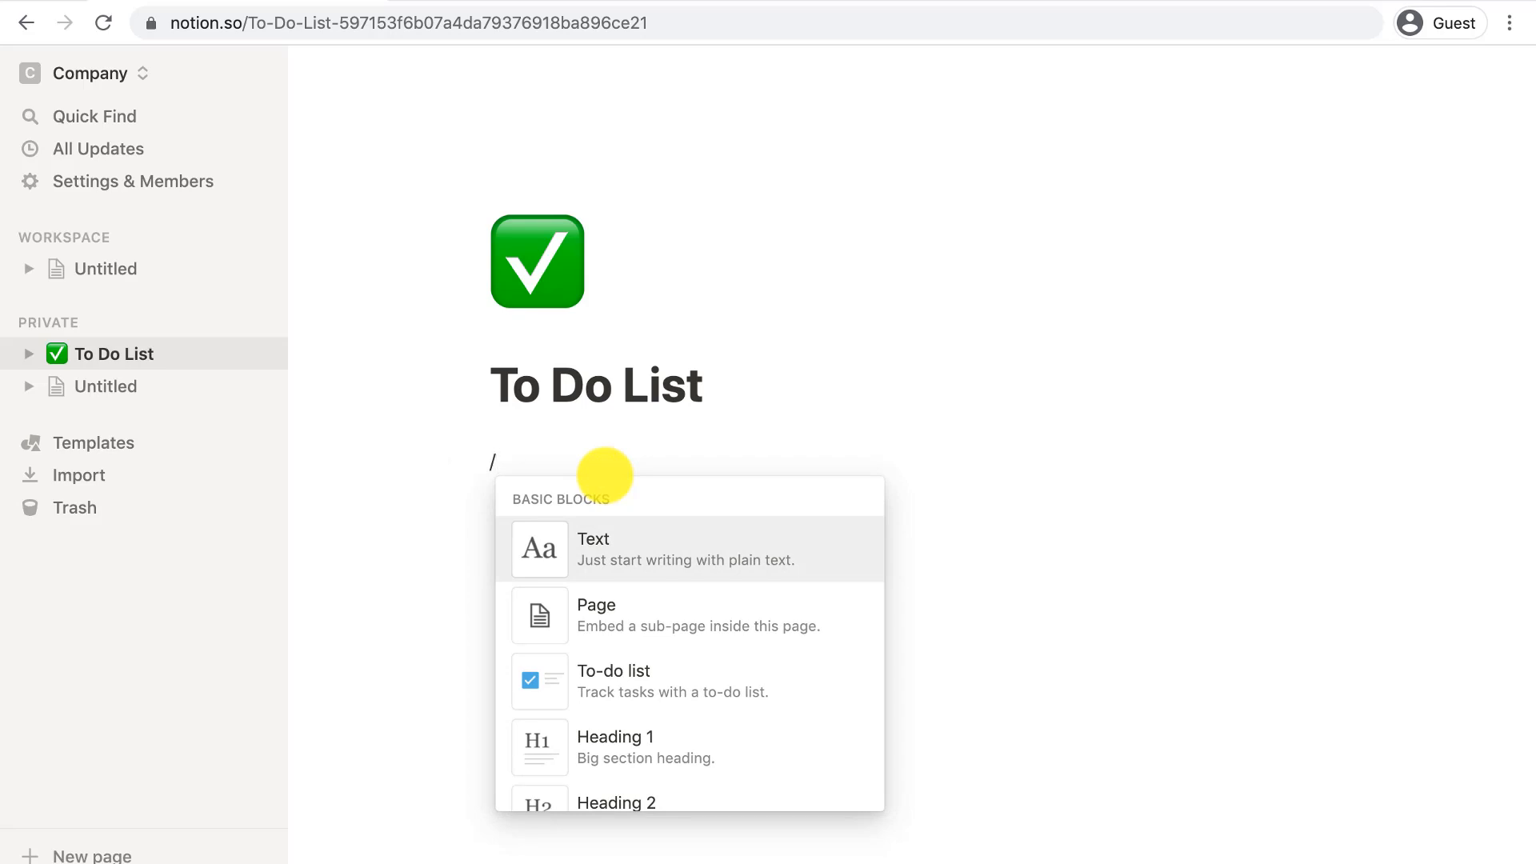
mouse_move(710, 559)
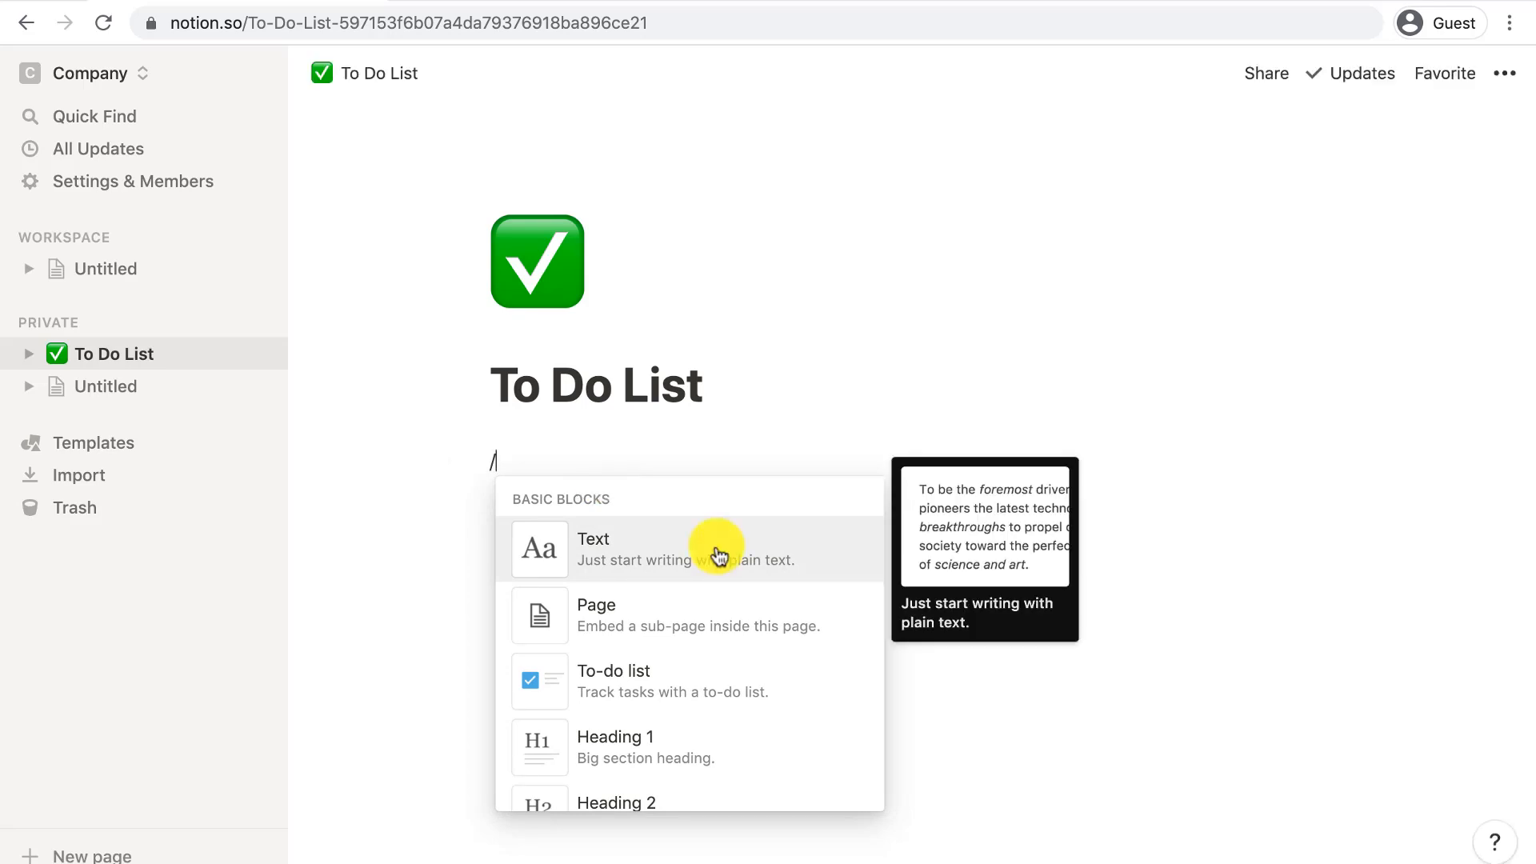
scroll(715, 552, down, 4)
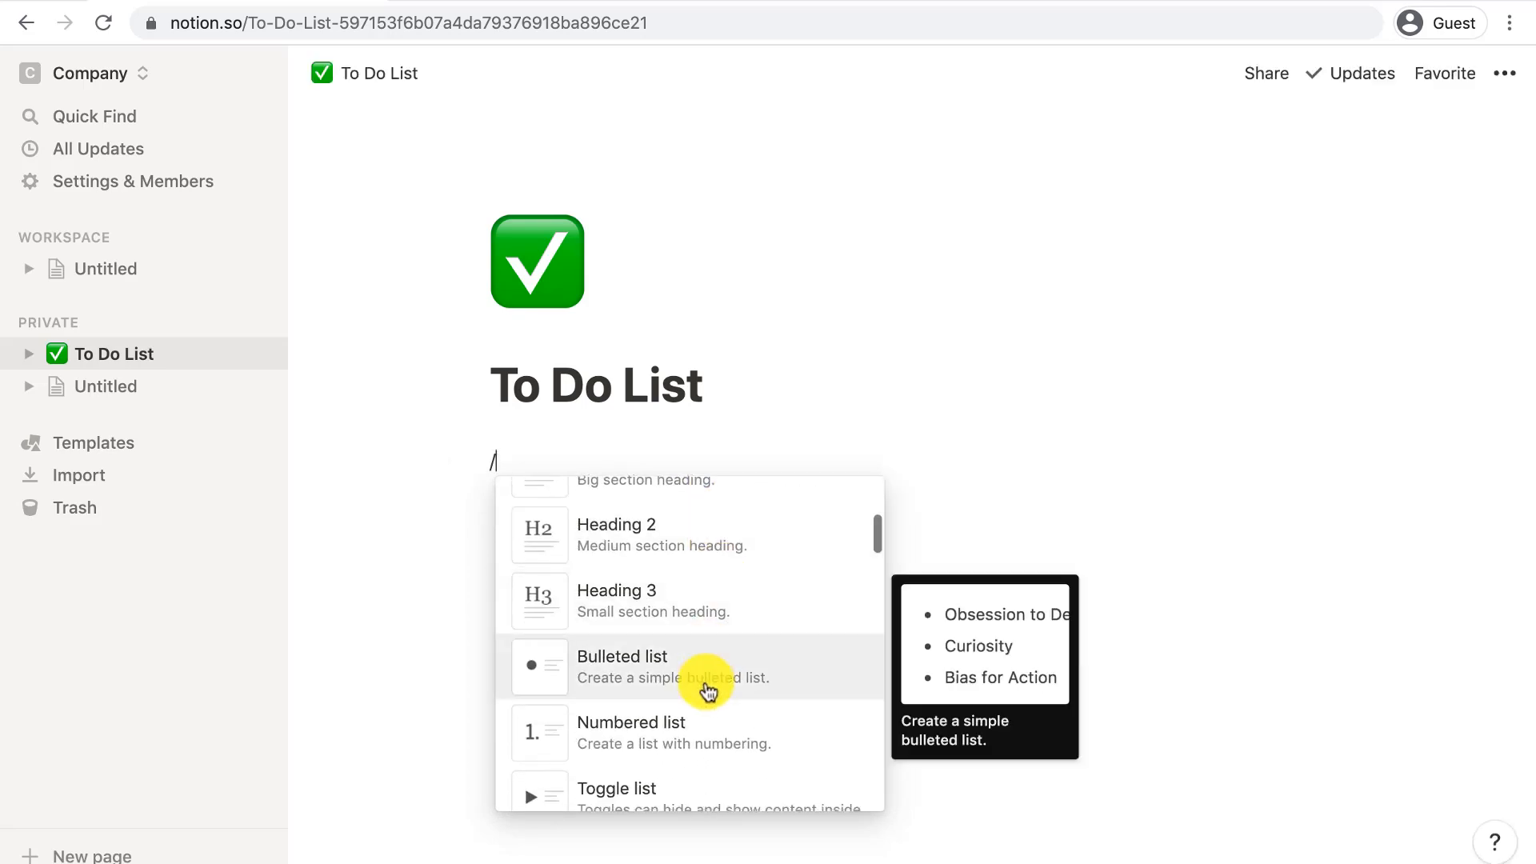
scroll(704, 645, down, 10)
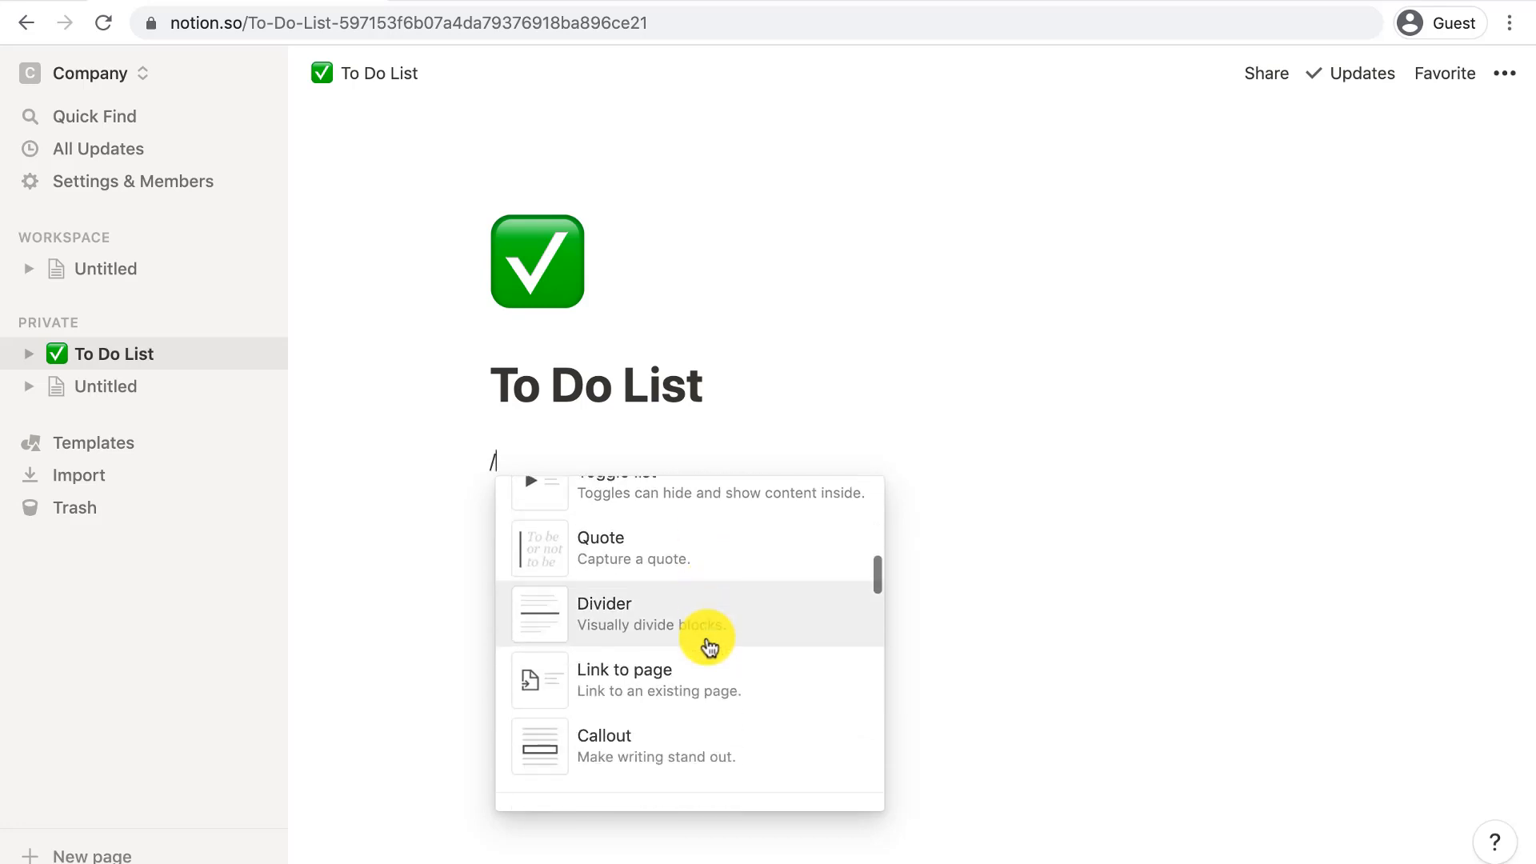
scroll(709, 646, down, 5)
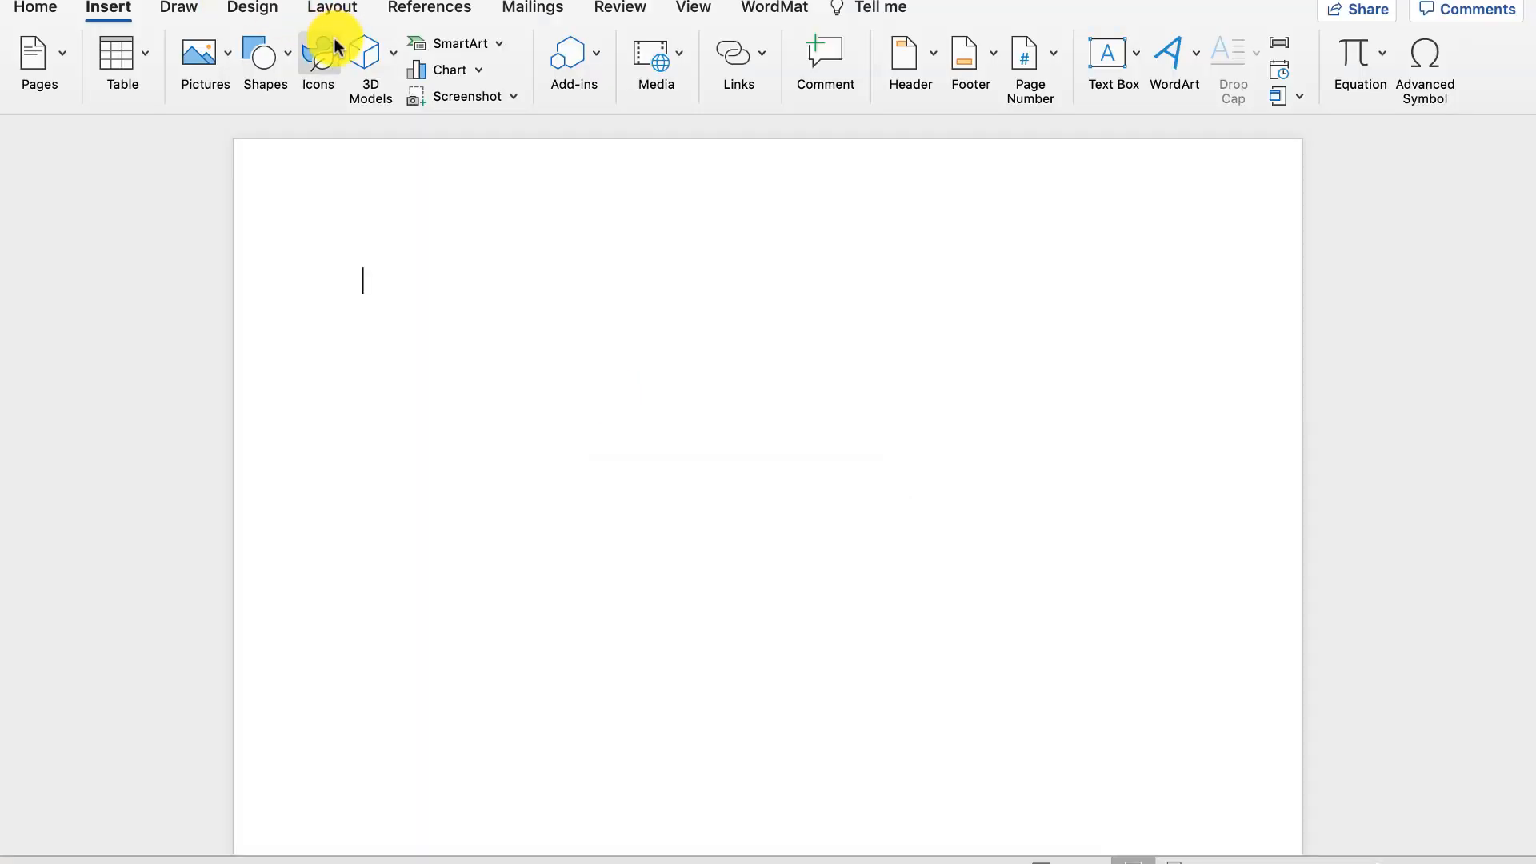
- Add a bulleted list with items A, B and C in the Word document
click(55, 11)
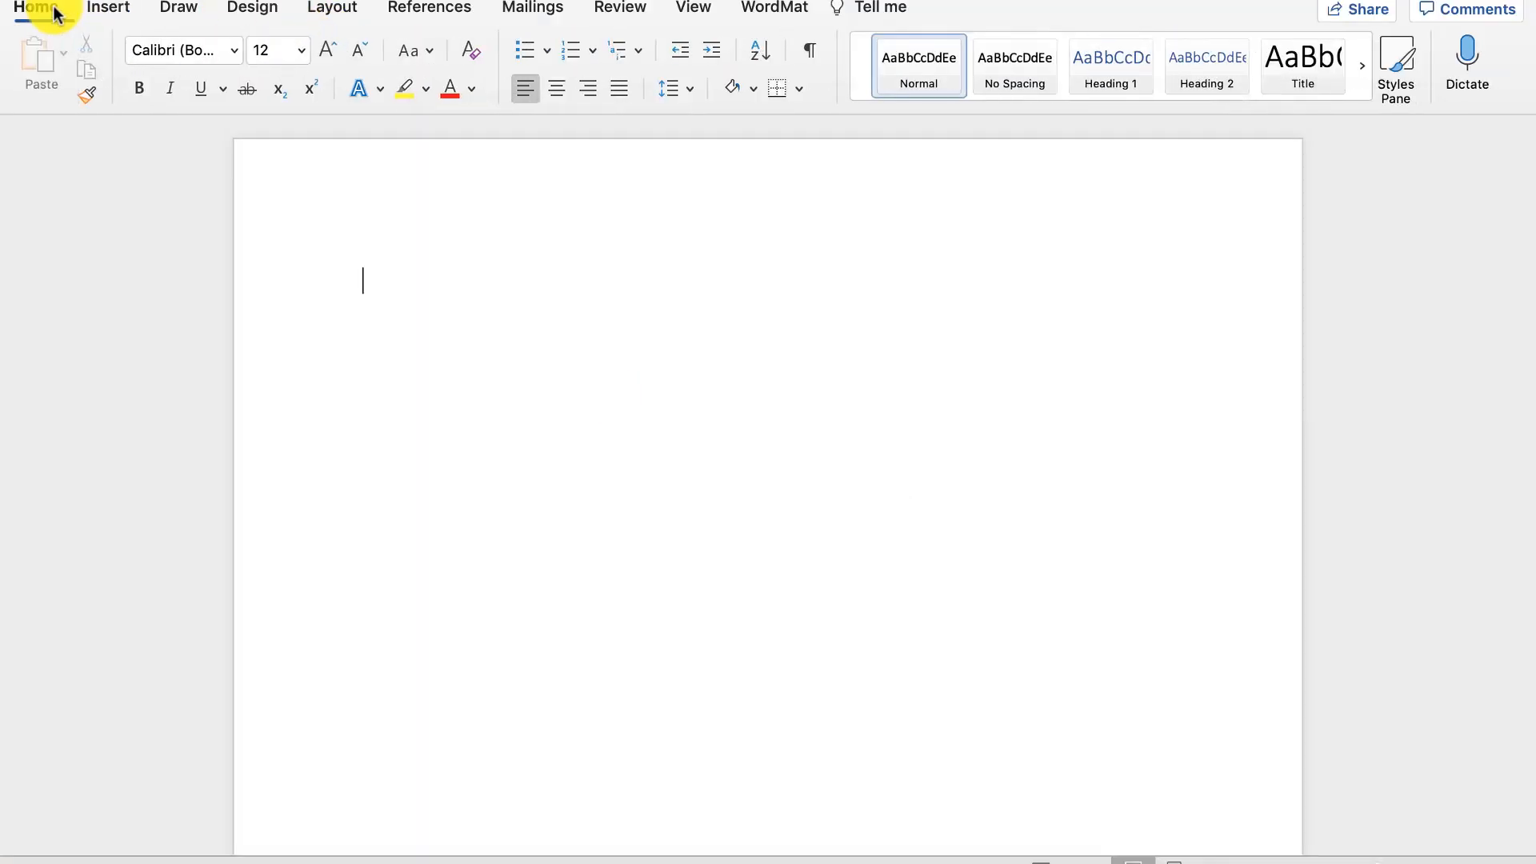
click(525, 50)
text(A)
key(Return)
text(B)
key(Return)
text(C)
key(Return)
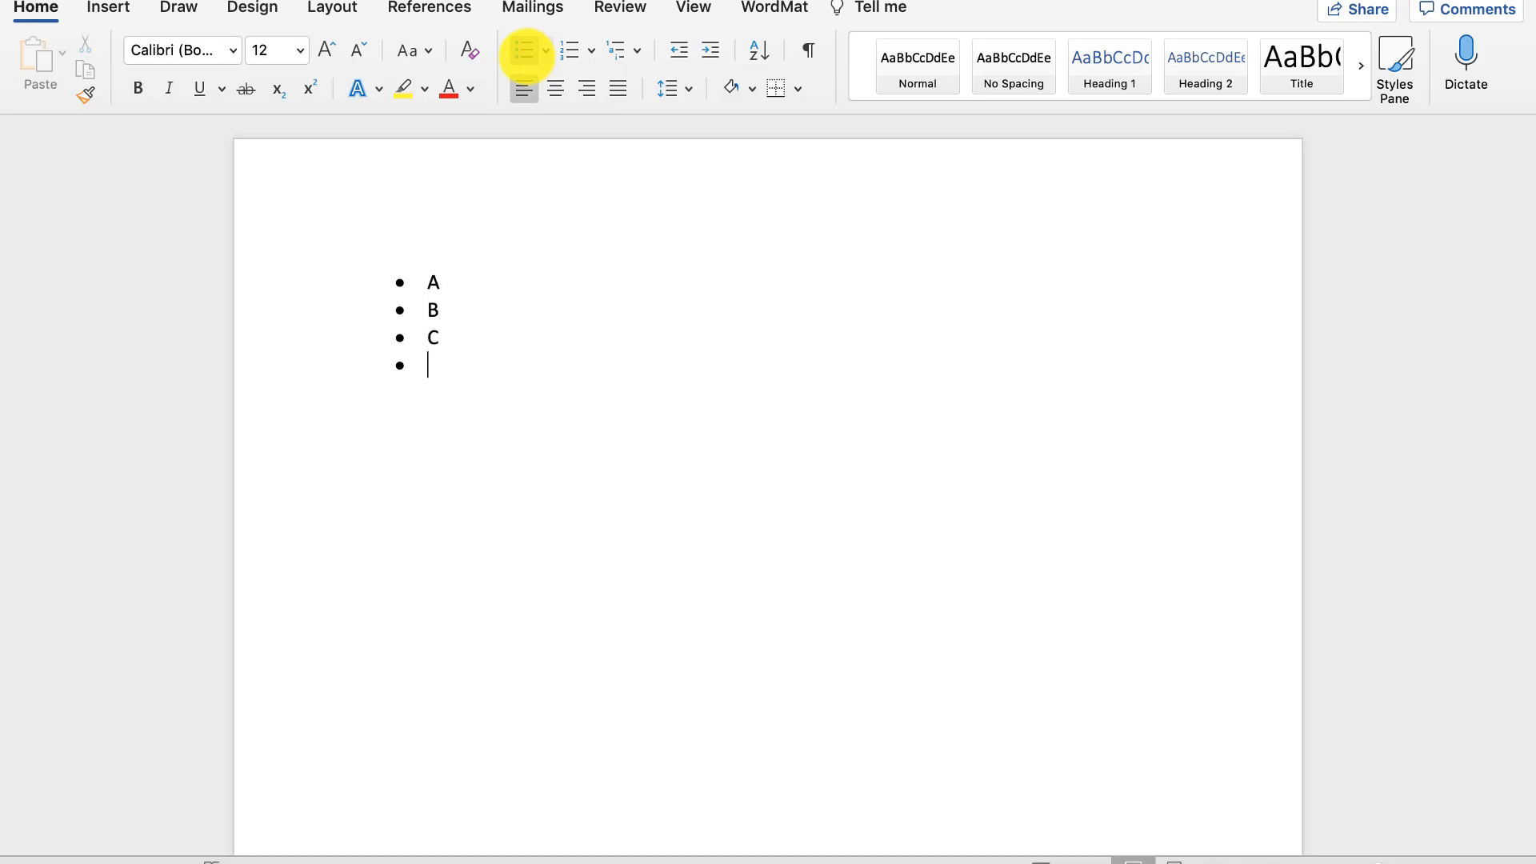
key(Return)
- Insert a 4x3 table below the list
click(108, 9)
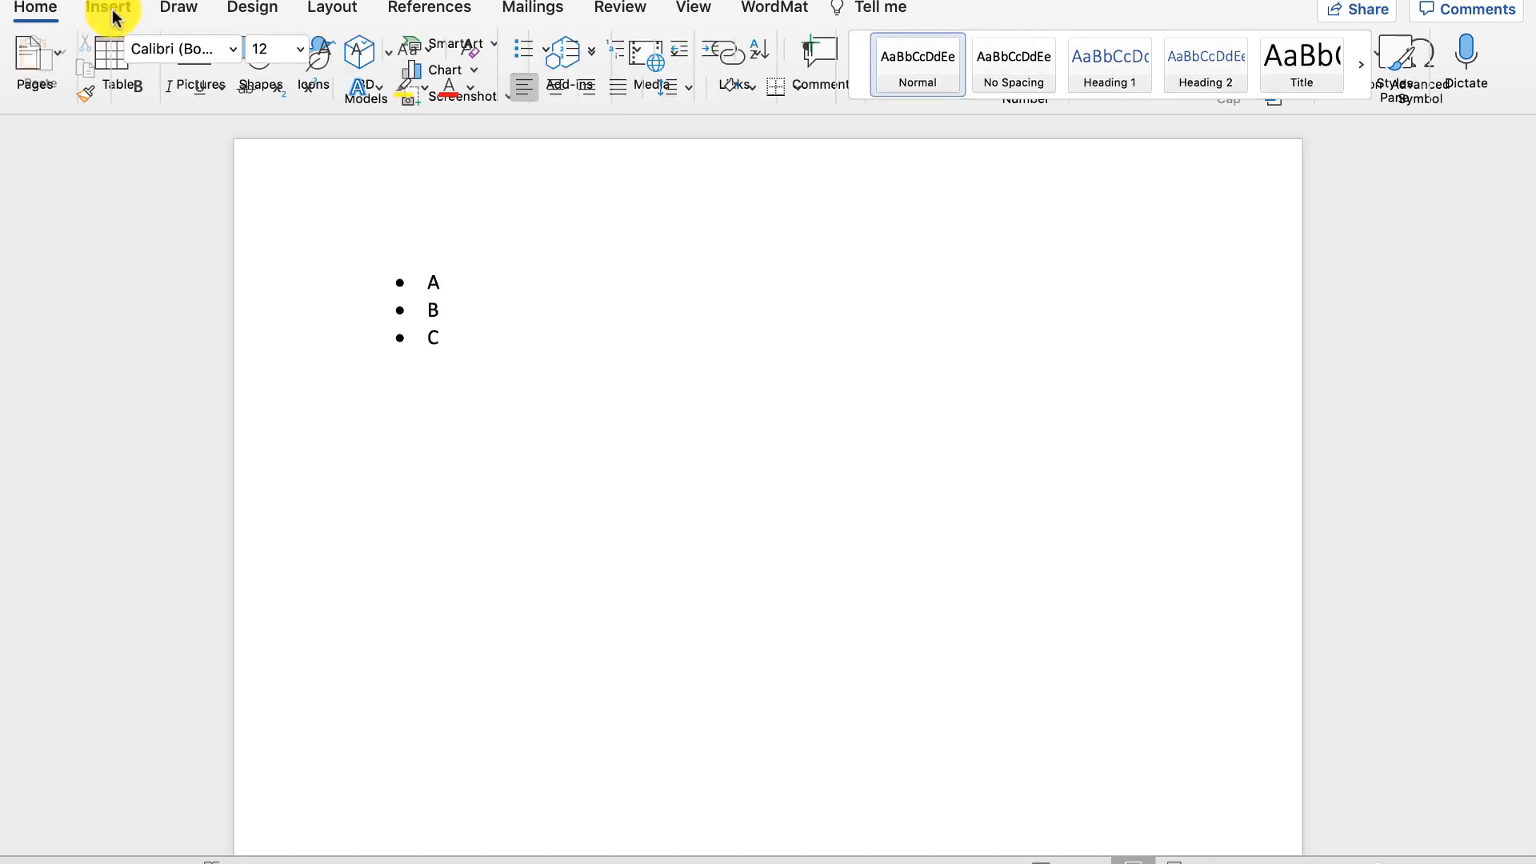
click(142, 50)
click(202, 176)
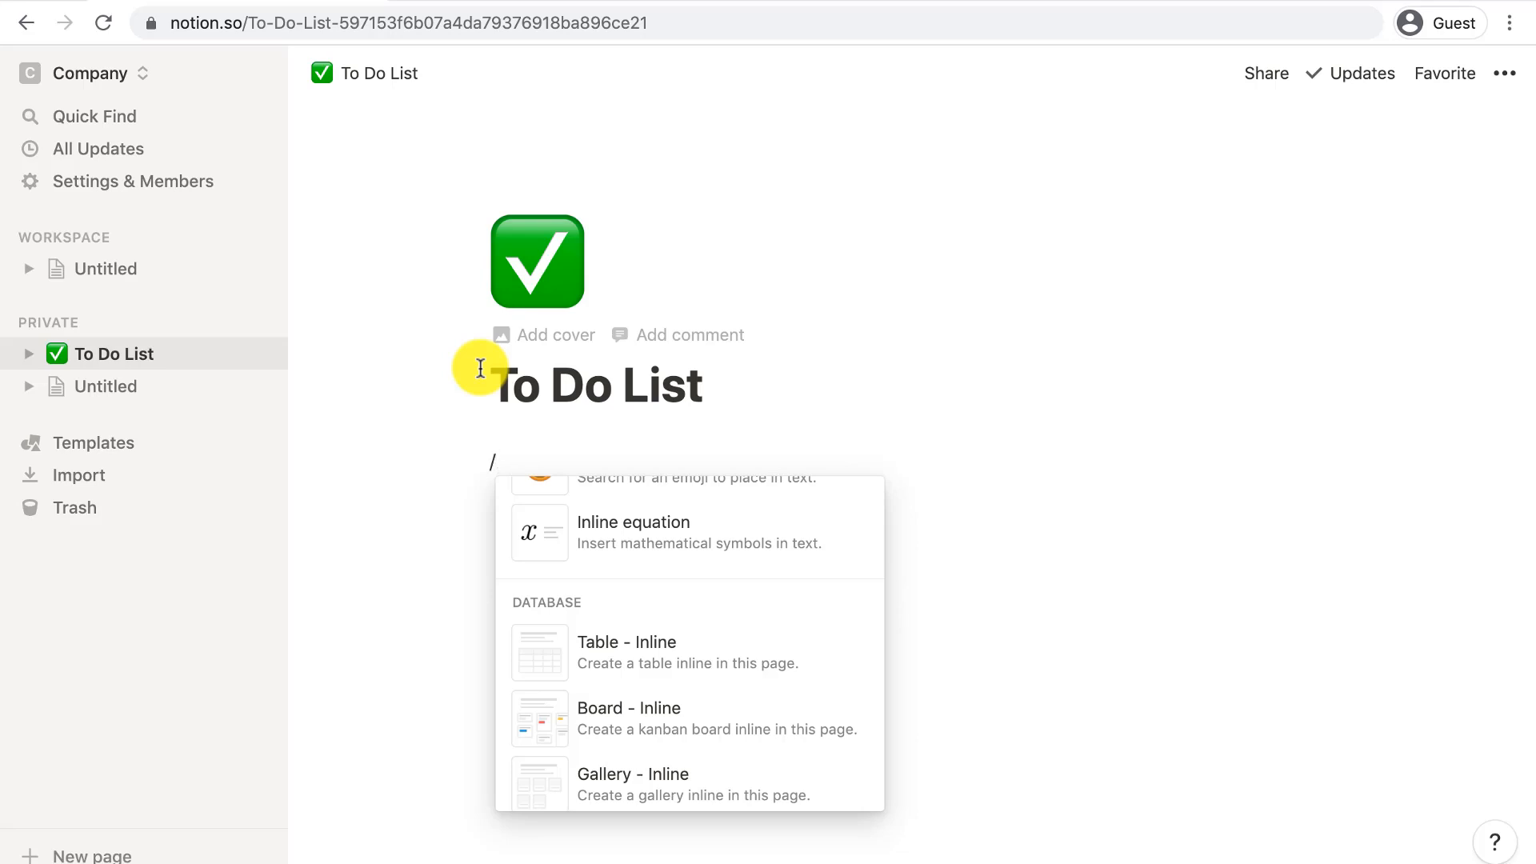
- Replace the slash with a Heading 2 reading 'Today's Tasks' under the page title
key(BackSpace)
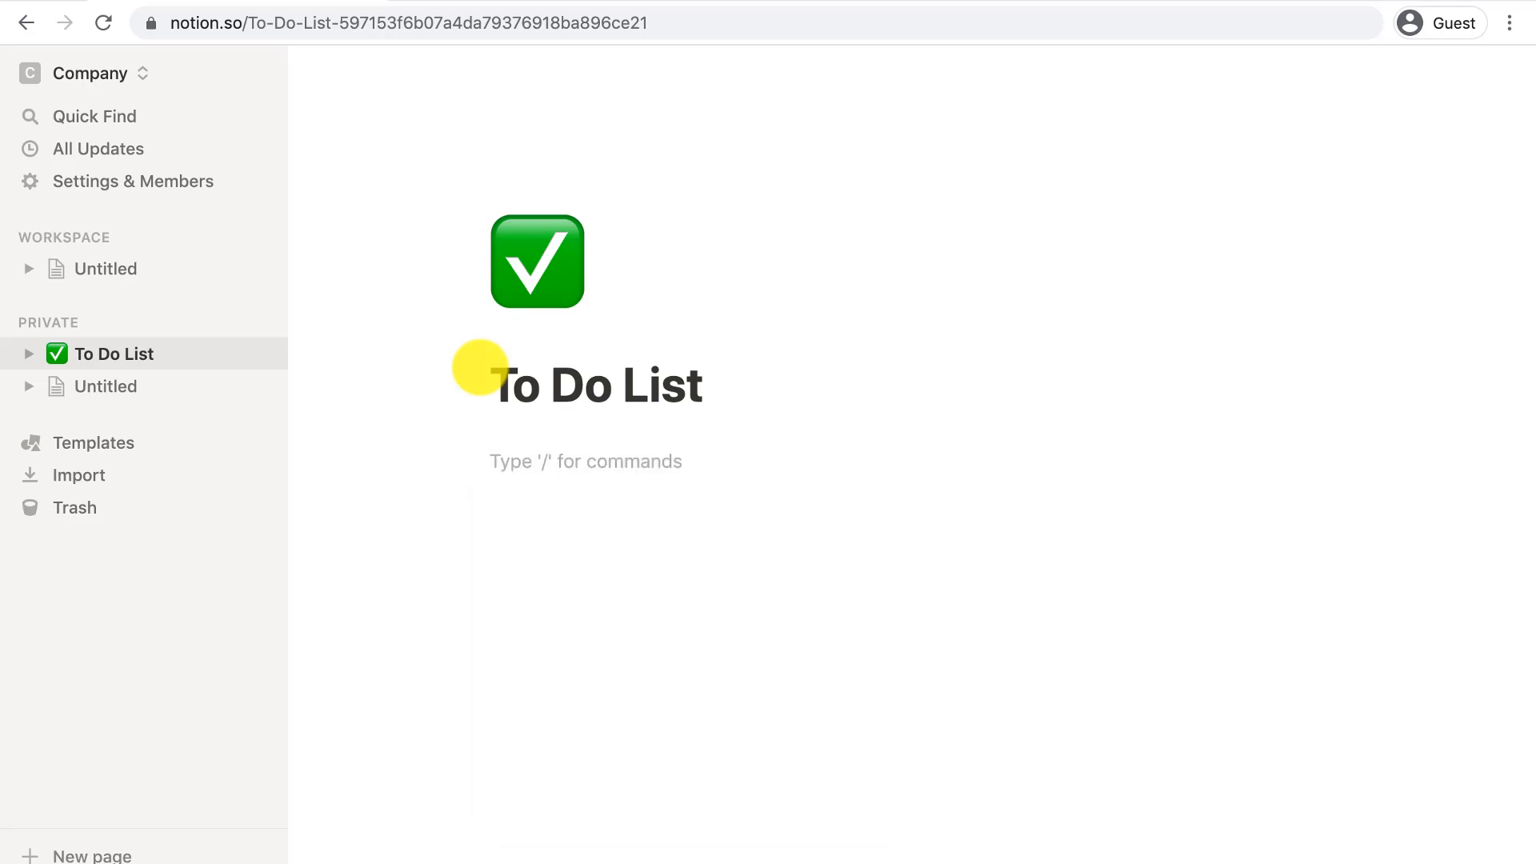
text(/heading)
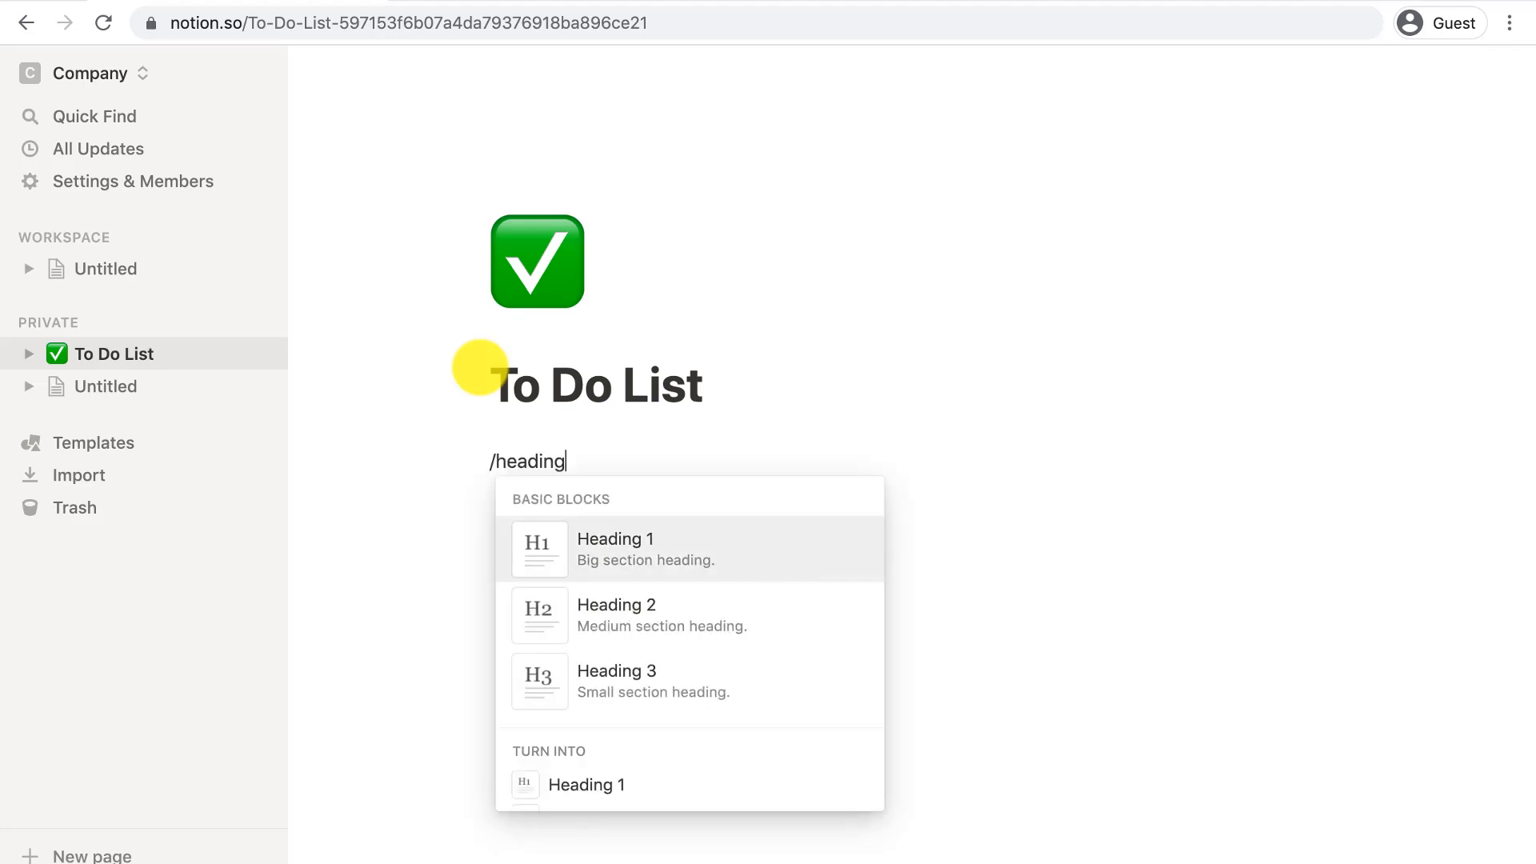
click(644, 614)
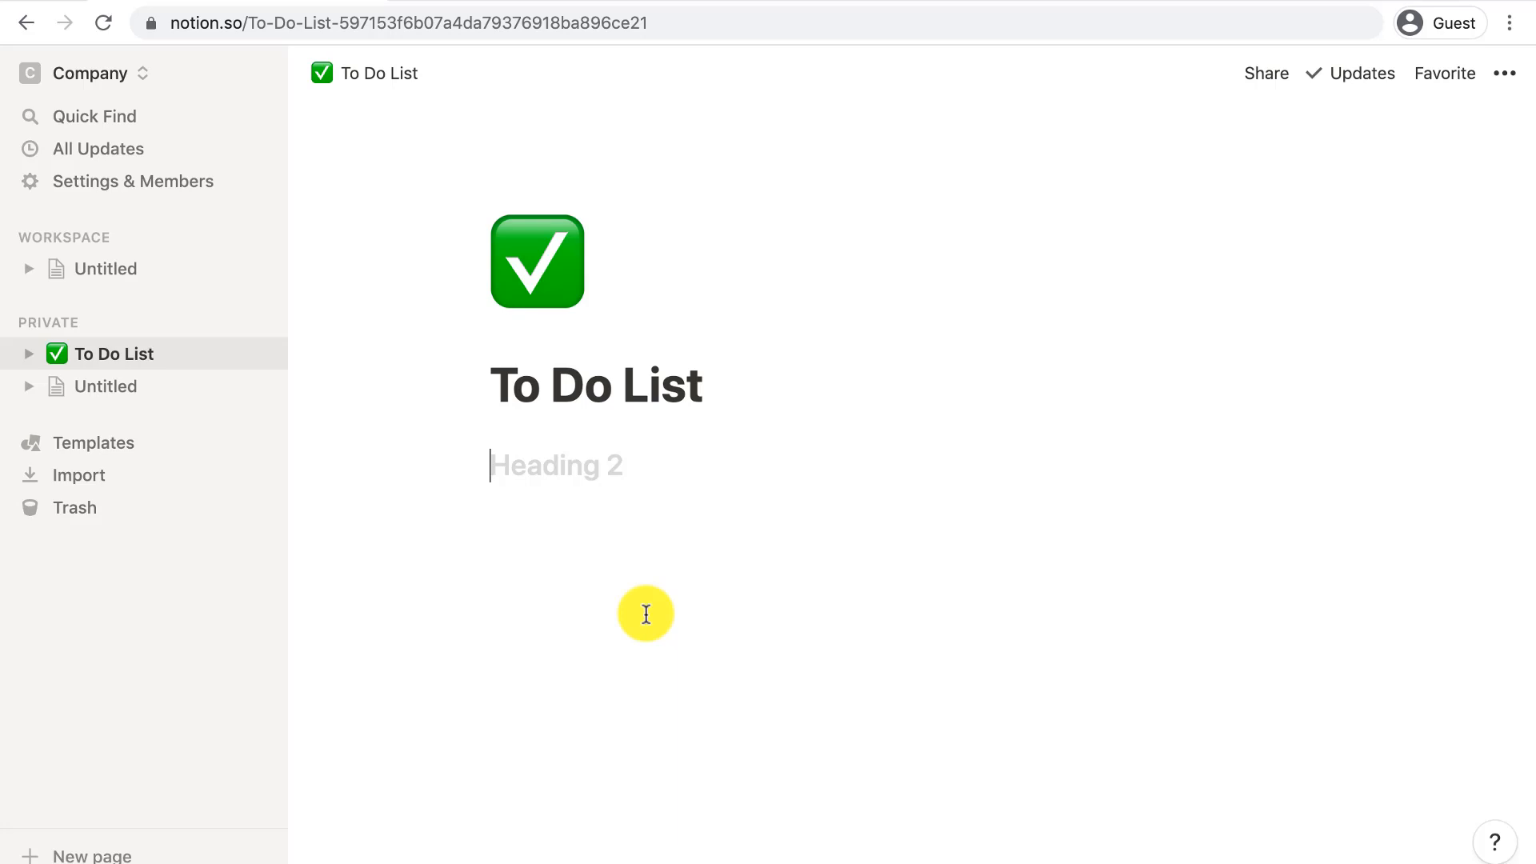
text(Today's Tasks)
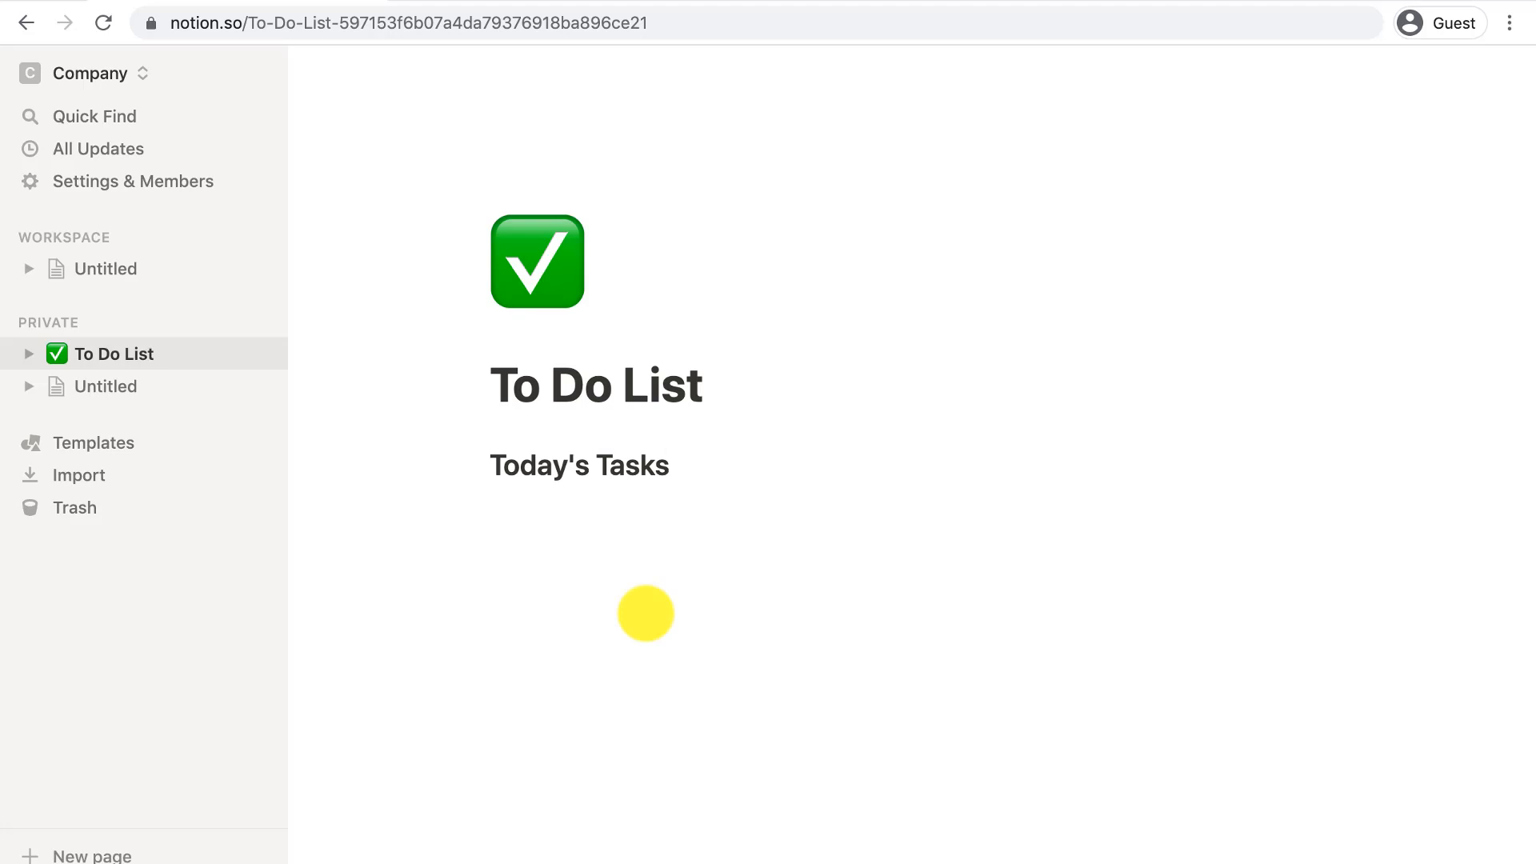
key(Return)
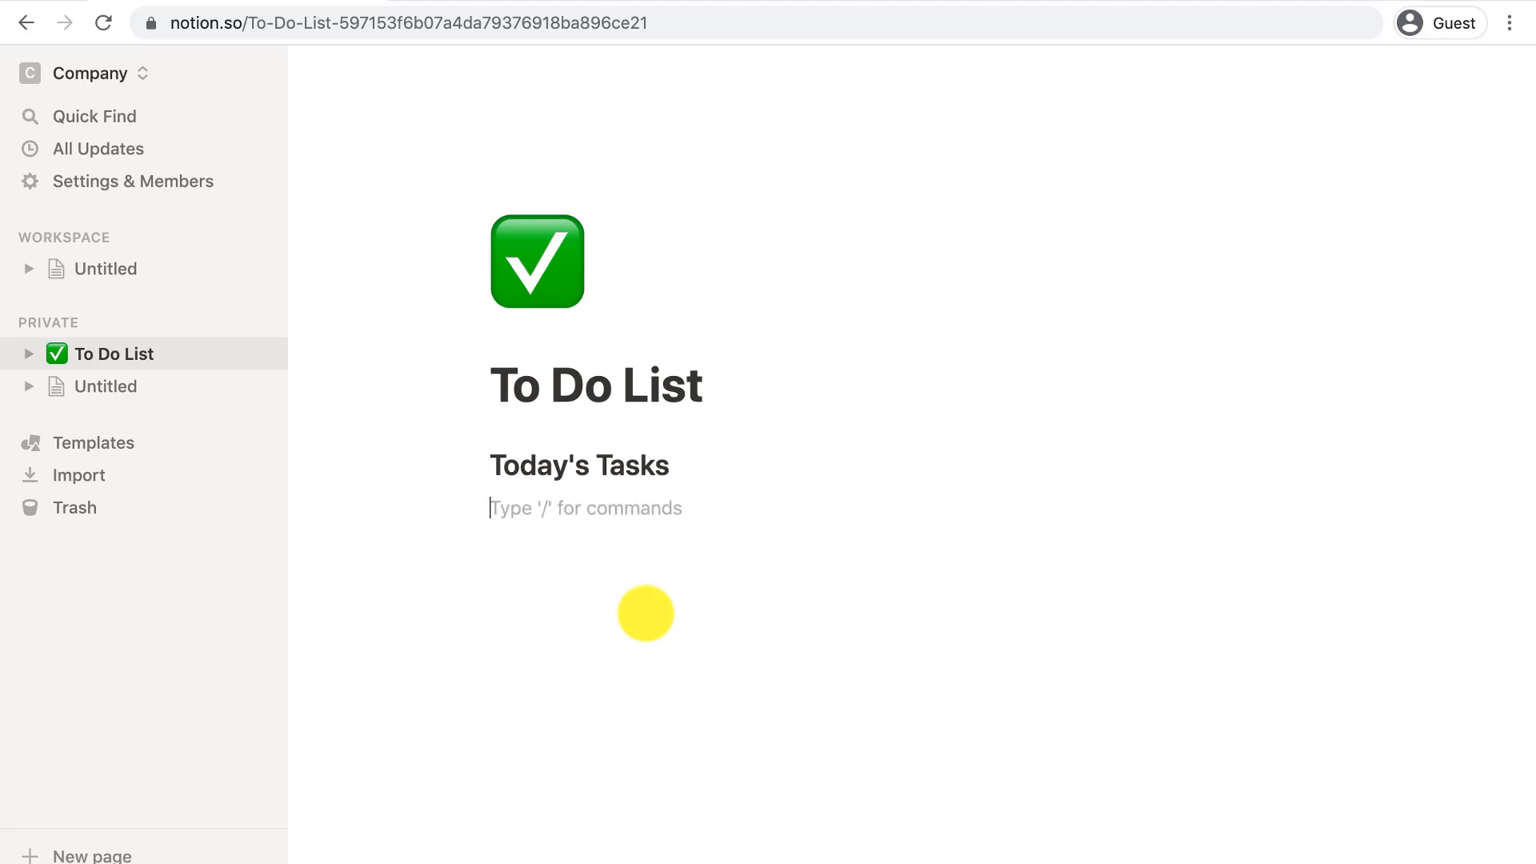
text(/to)
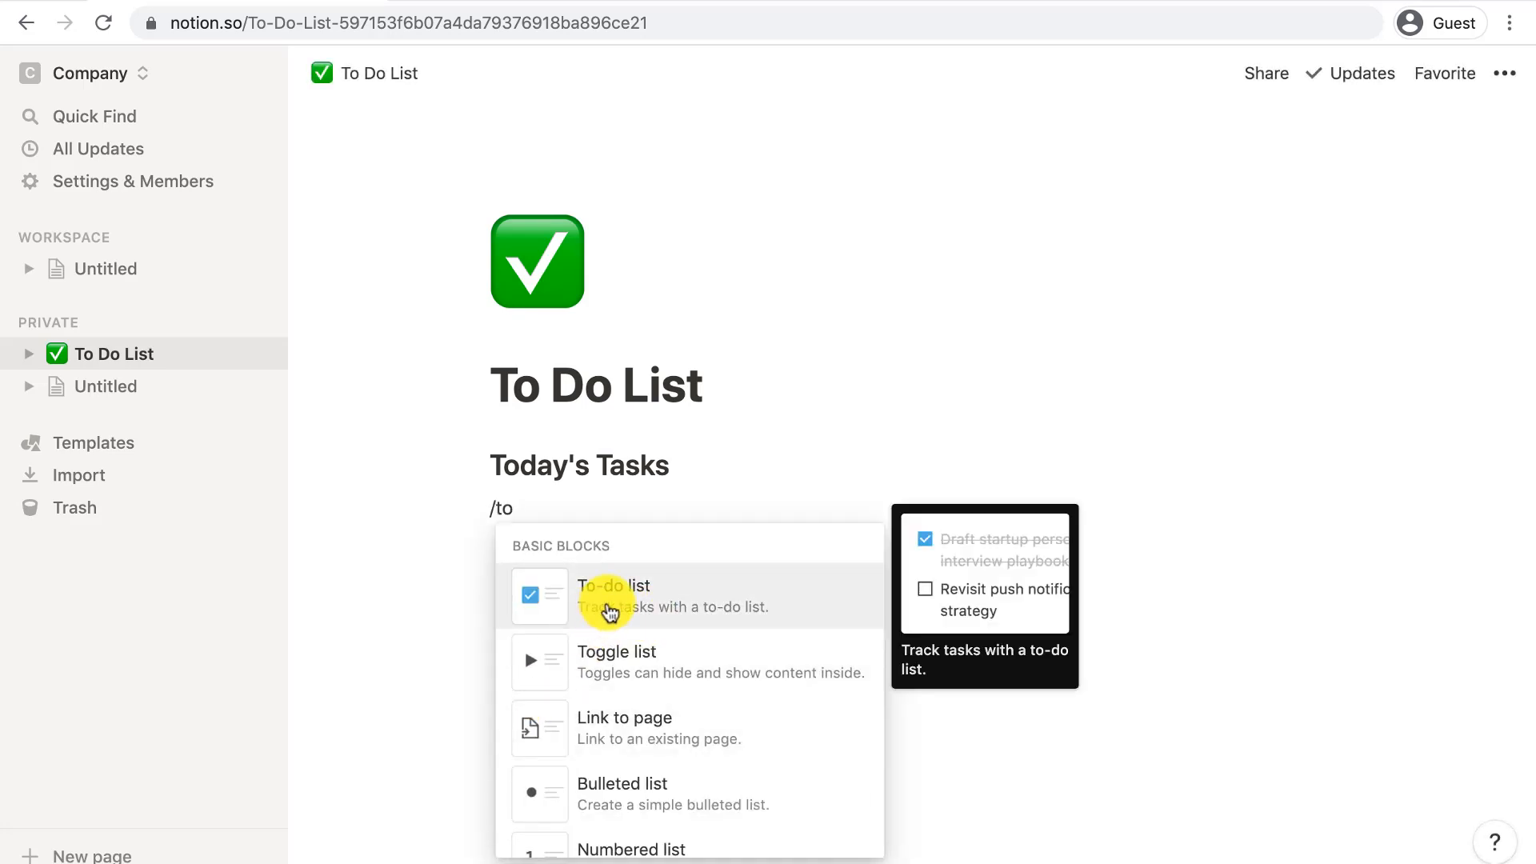
- Add to-do items: call mum, buy milk, eat breakfast, get a haircut
click(606, 609)
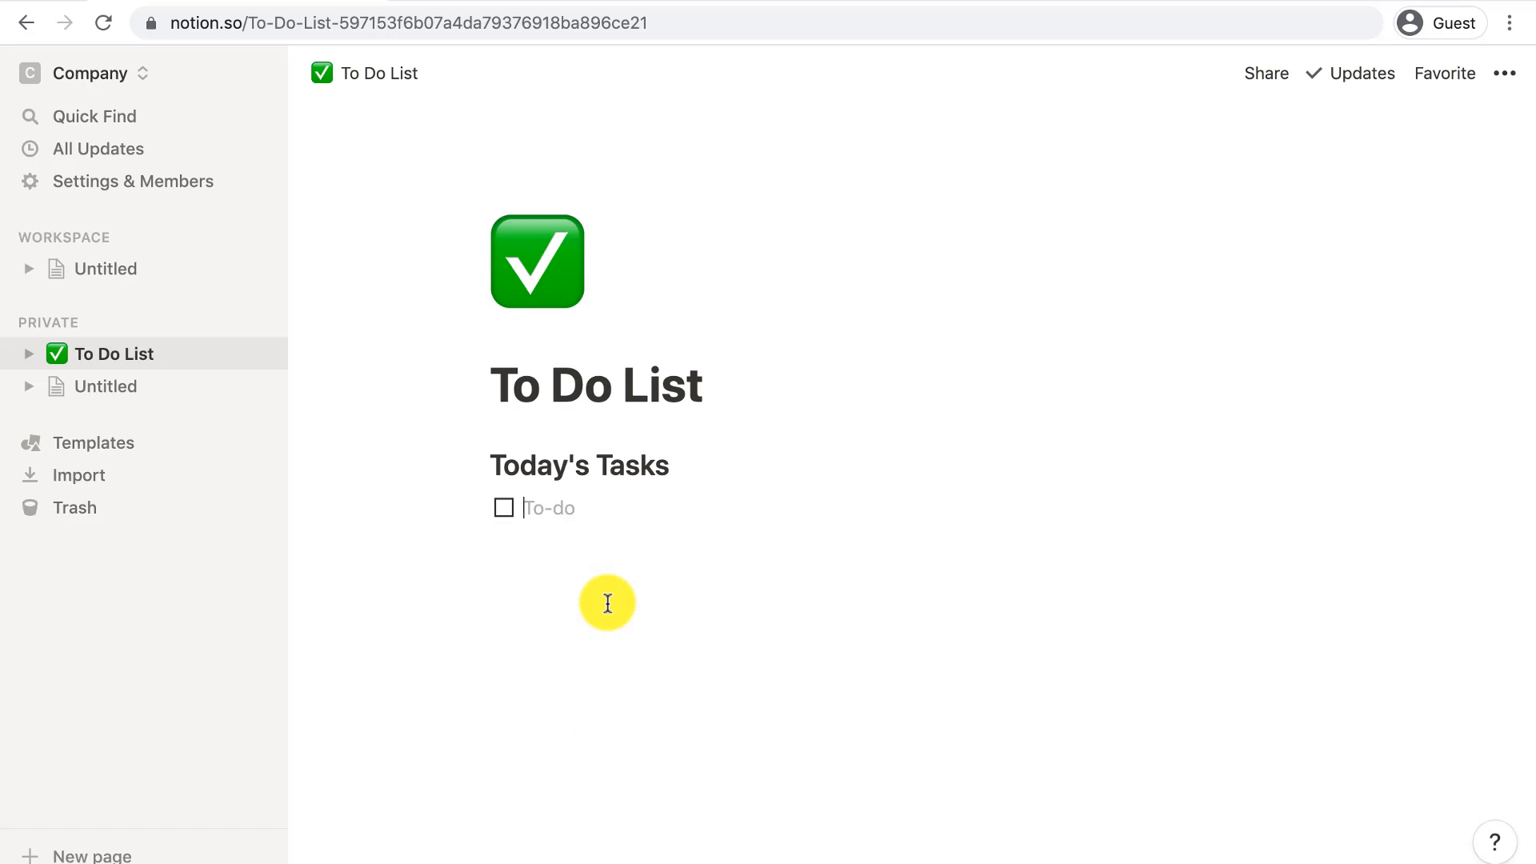
text(call mum)
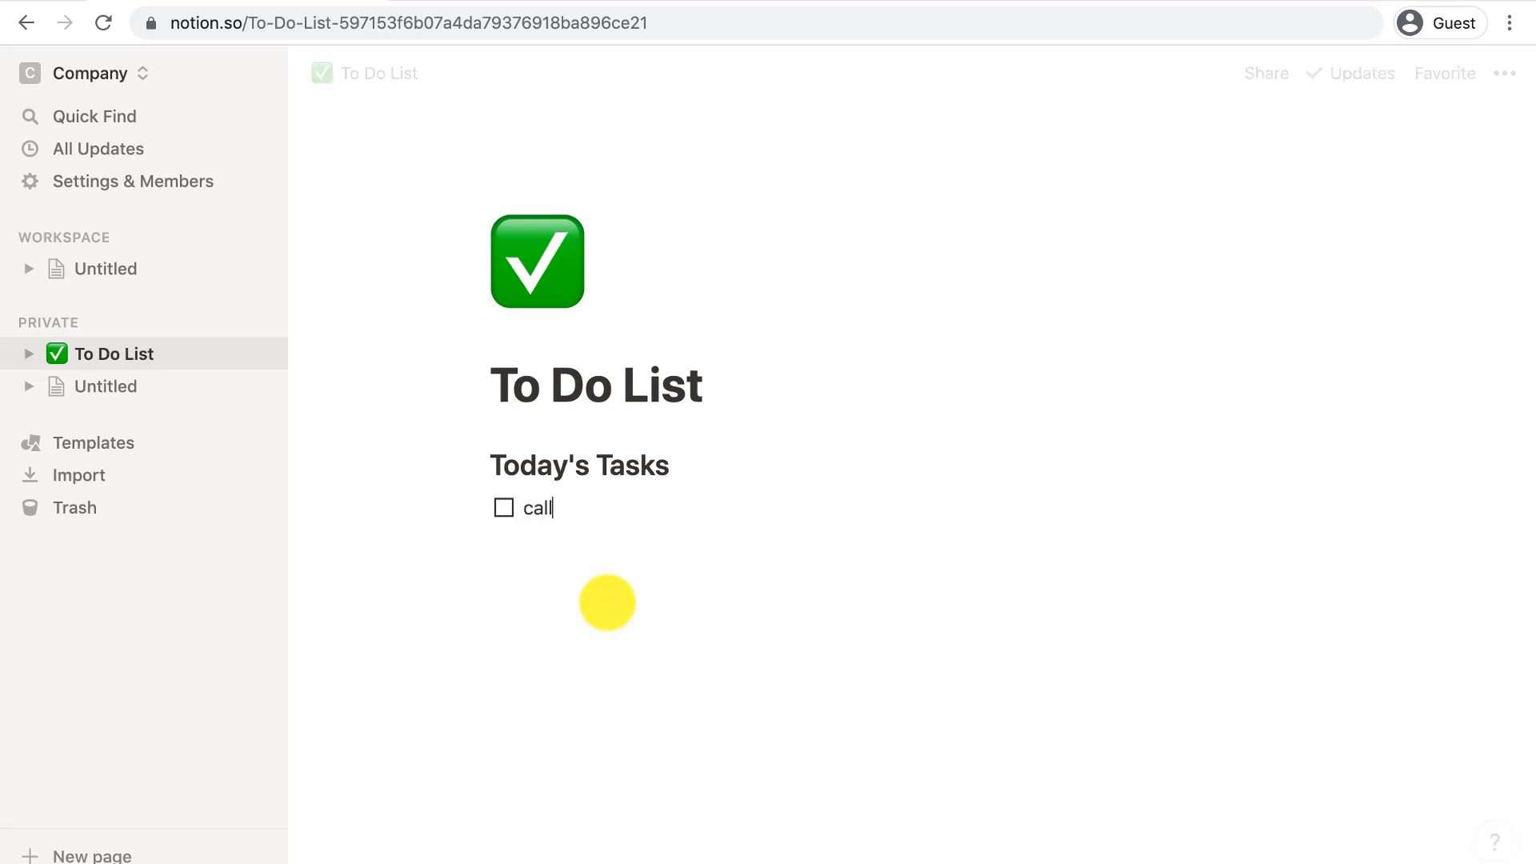
key(Return)
text(buy milk)
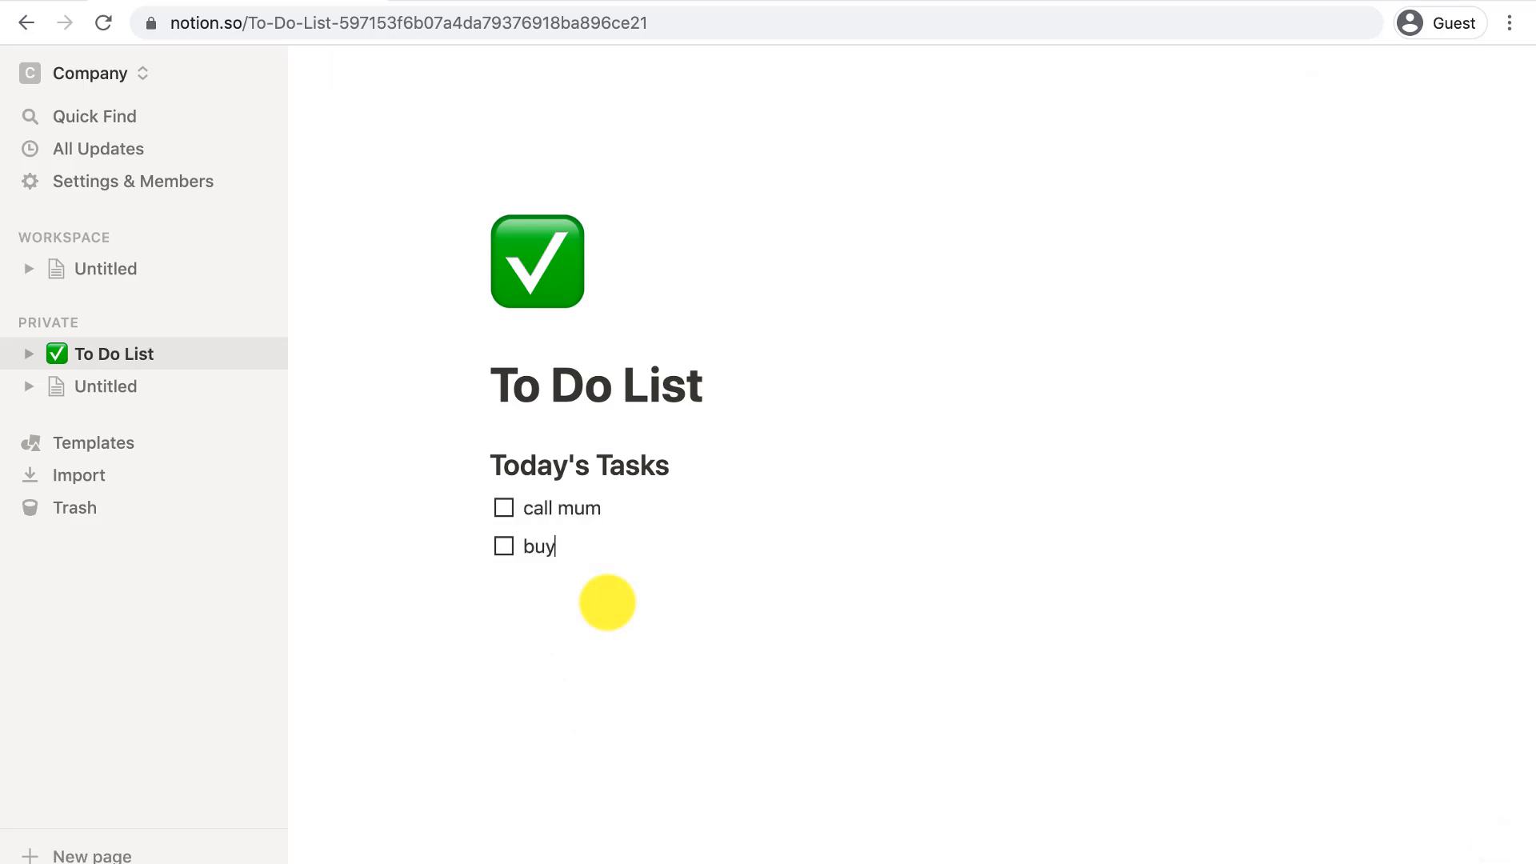
key(Return)
text(eat breakfast)
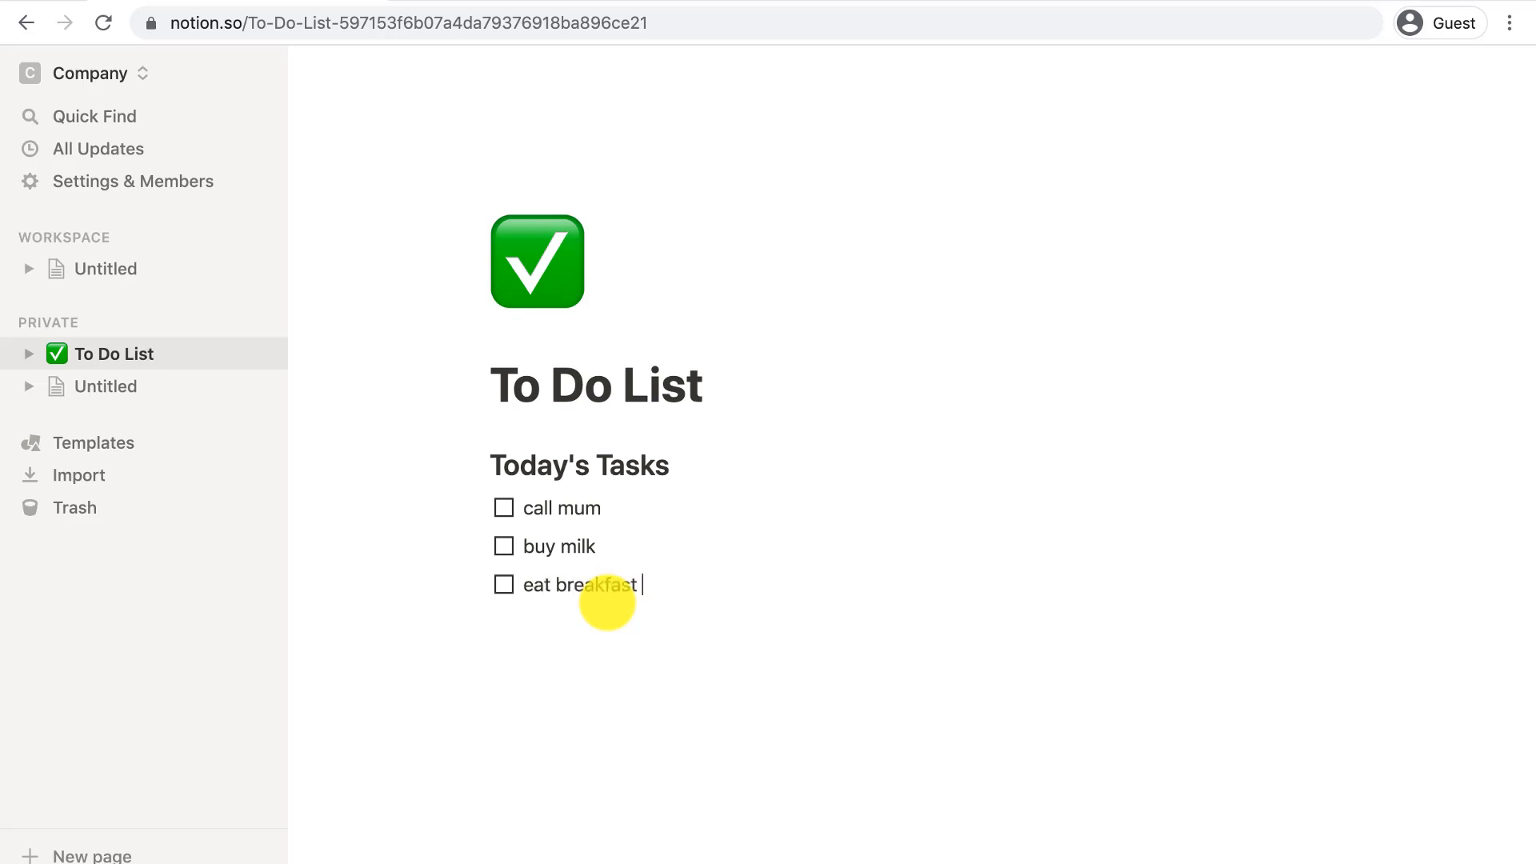
key(Return)
text(get a haircut)
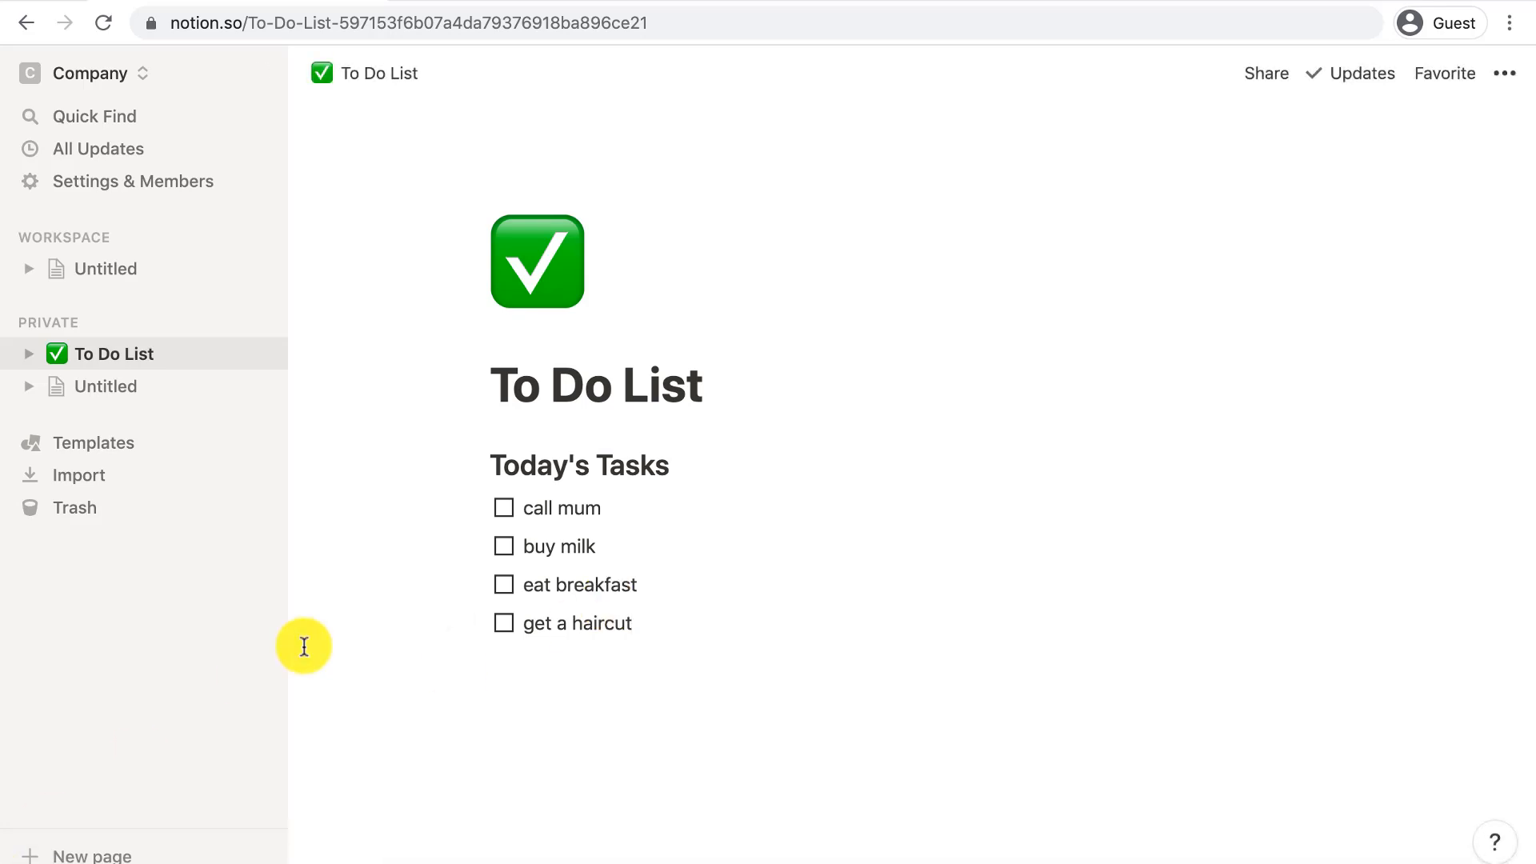
- Check off buy milk and delete the eat breakfast task
click(503, 547)
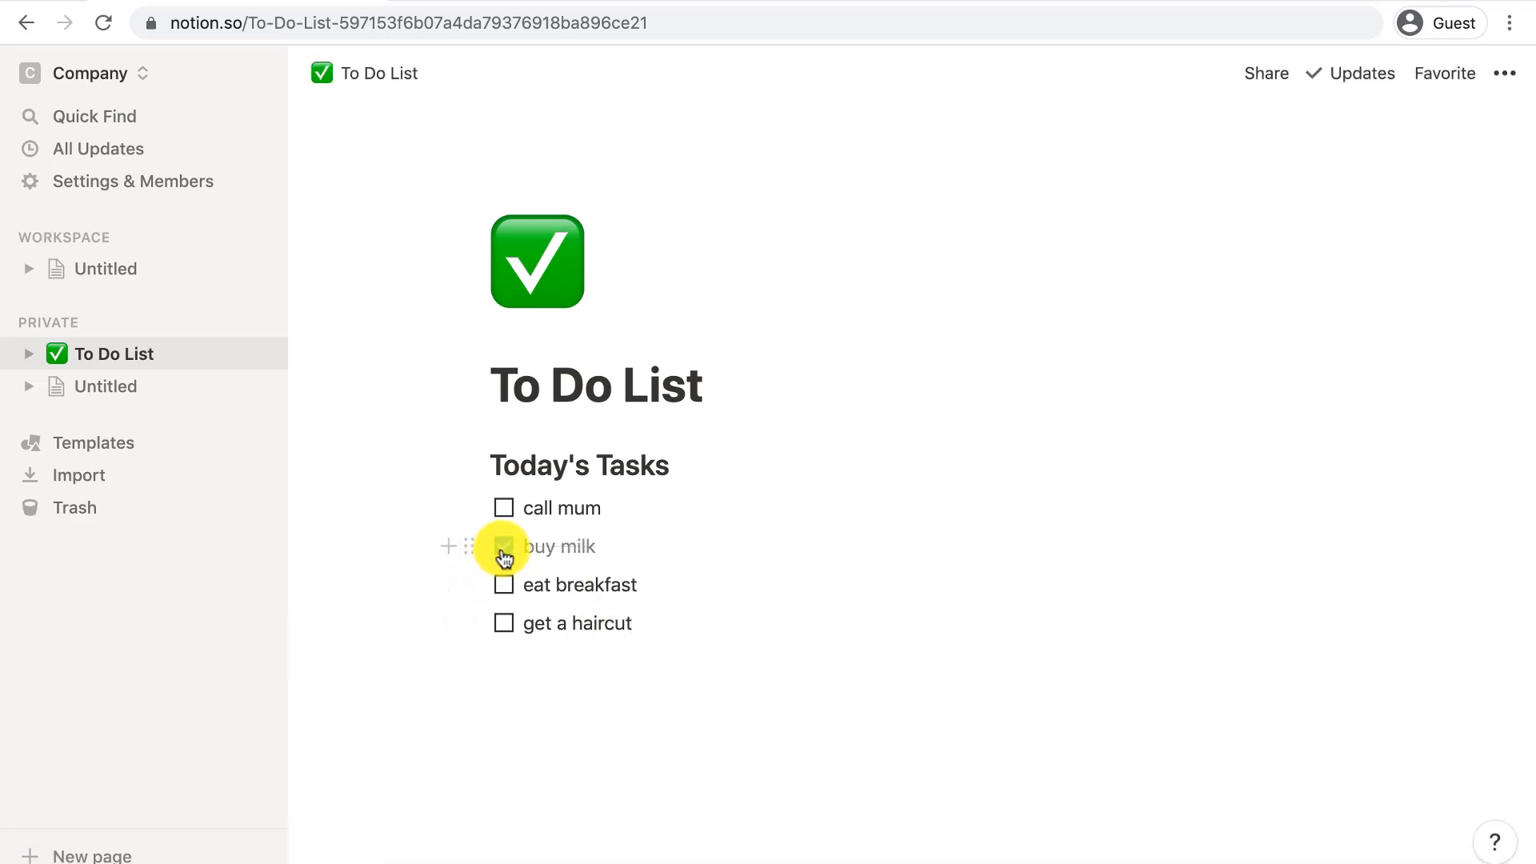
triple_click(589, 584)
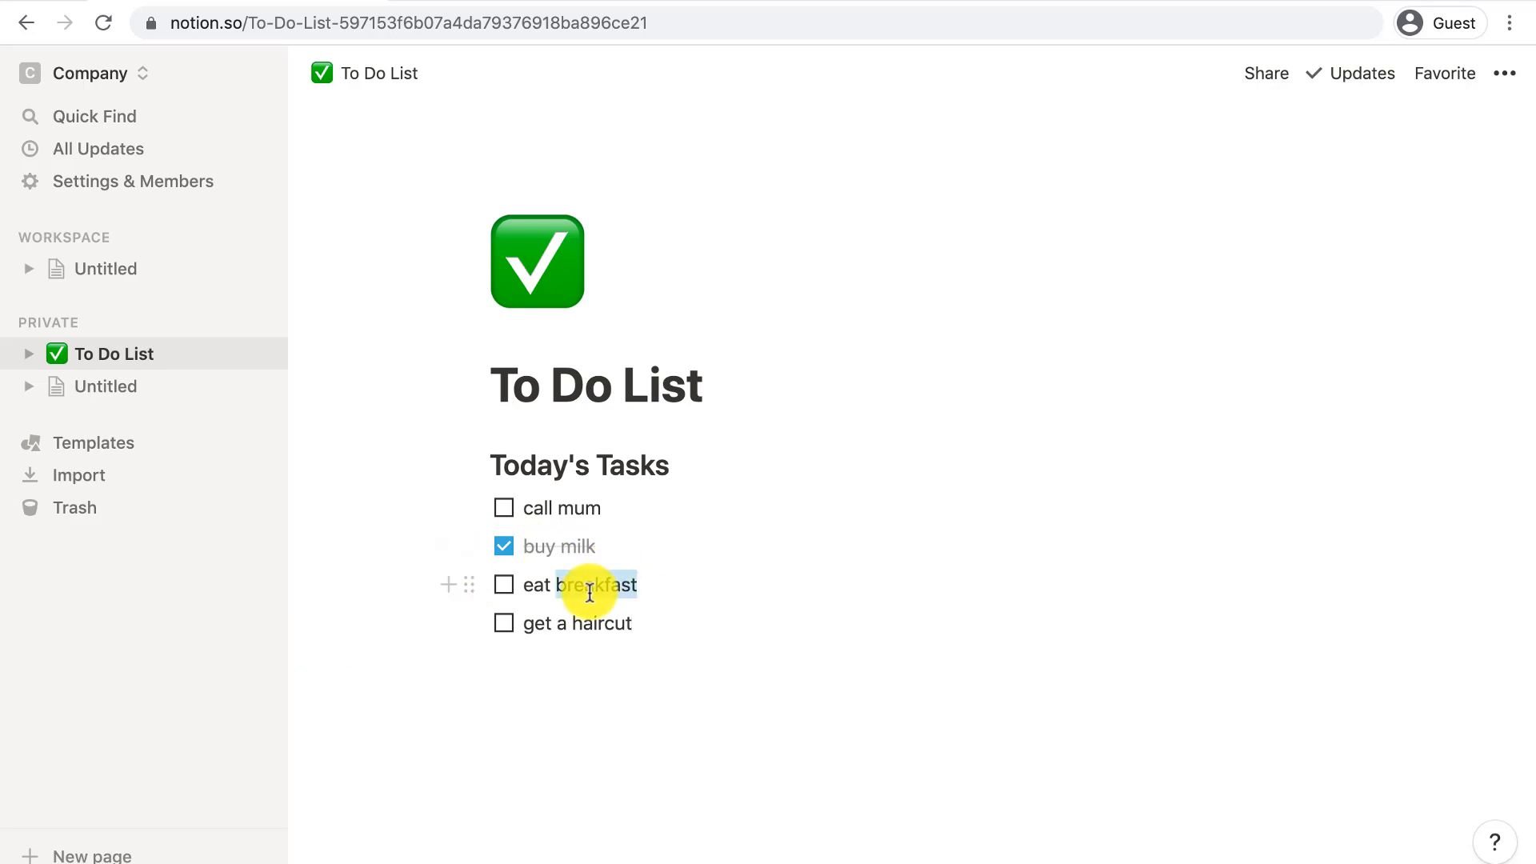
key(BackSpace)
key(BackSpace)
key(BackSpace)
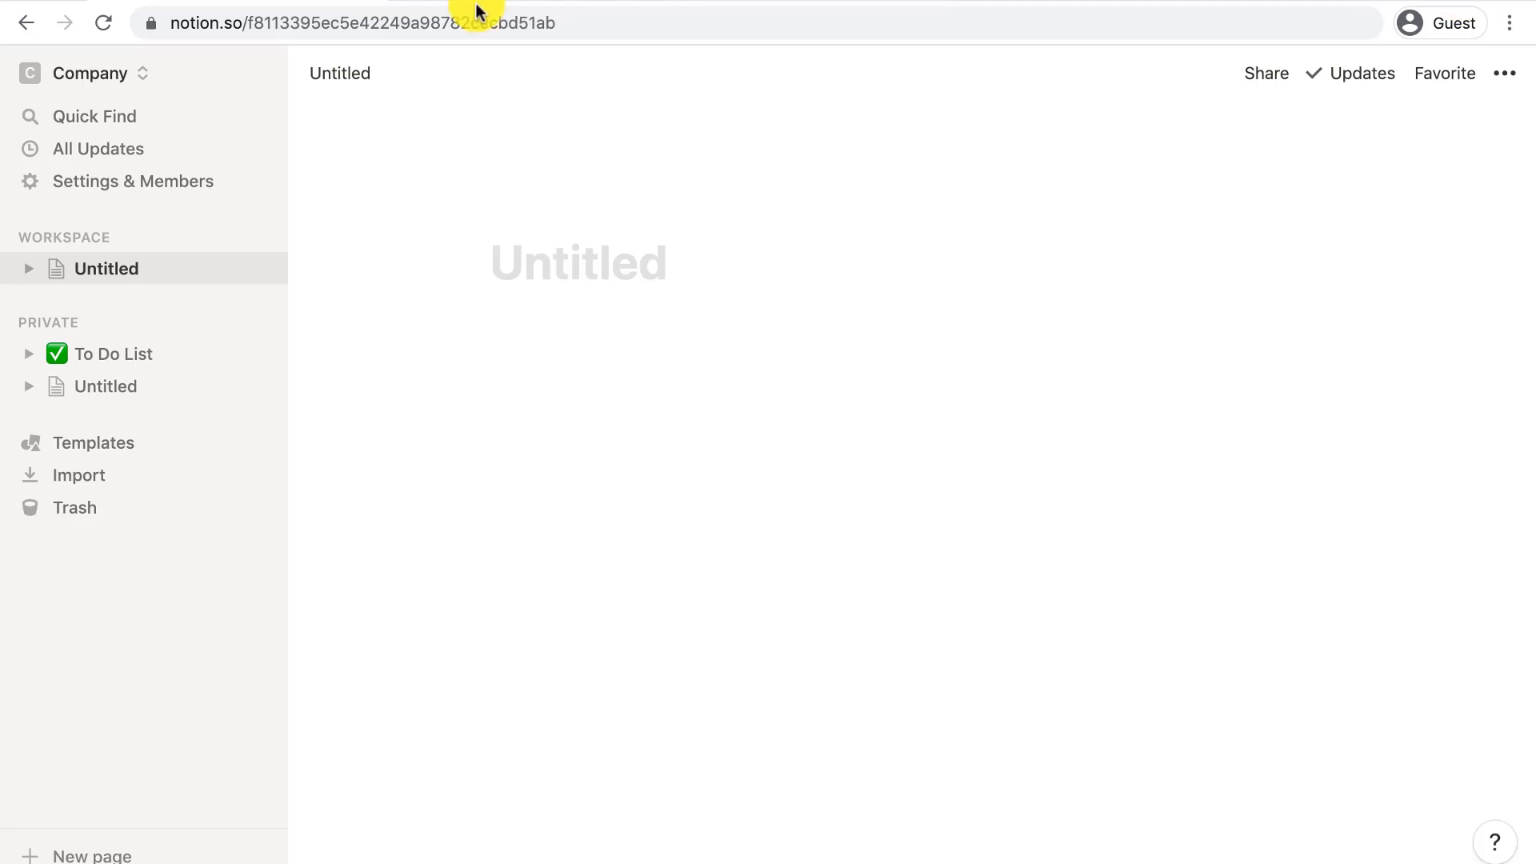
- Create a new workspace page titled 'Accounts Management'
click(260, 239)
text(A)
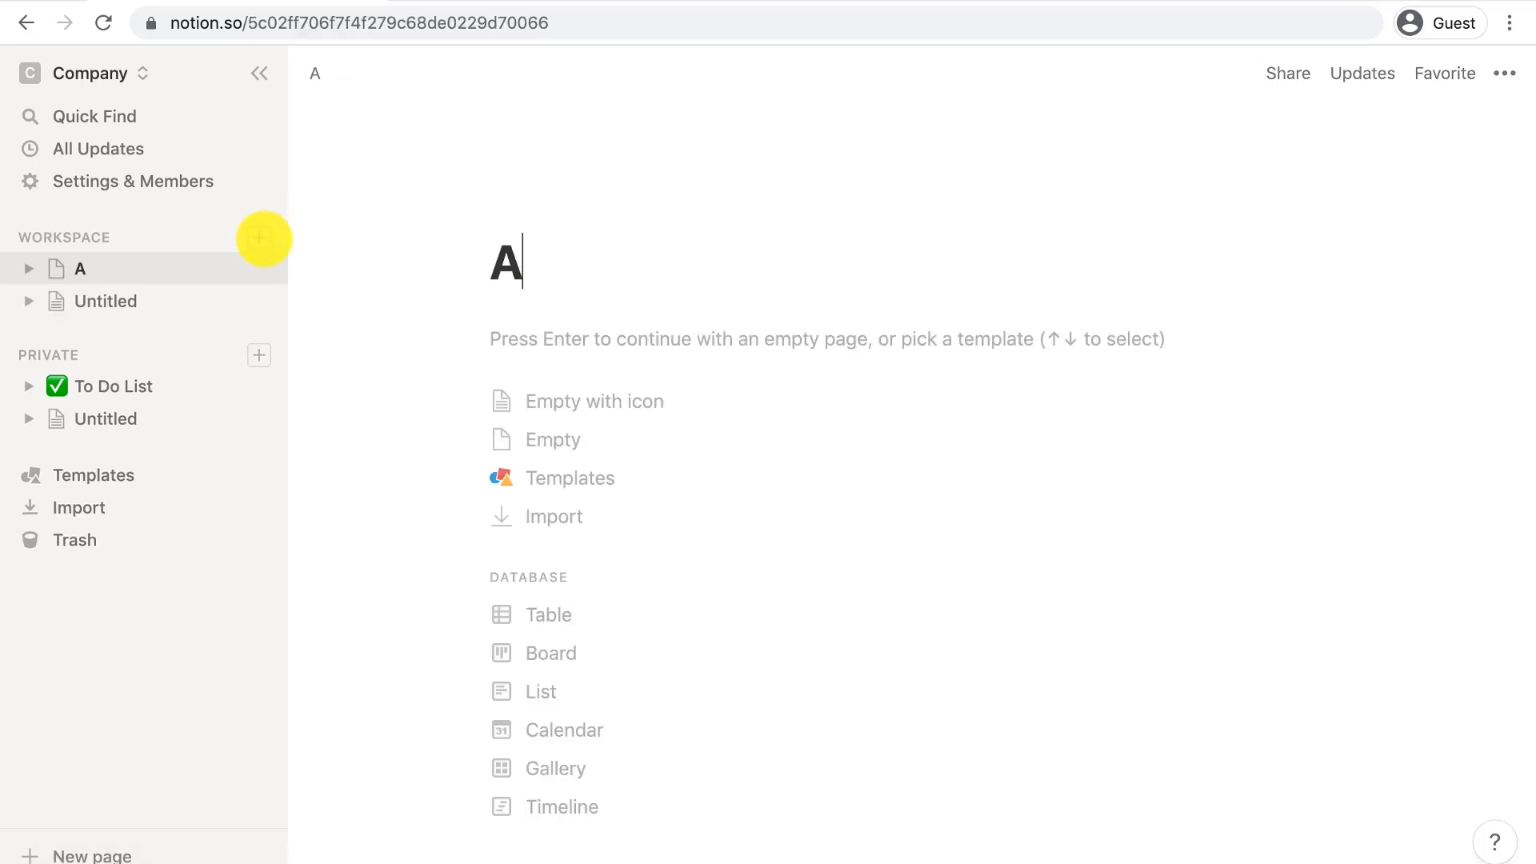
key(BackSpace)
text(Accounts Management)
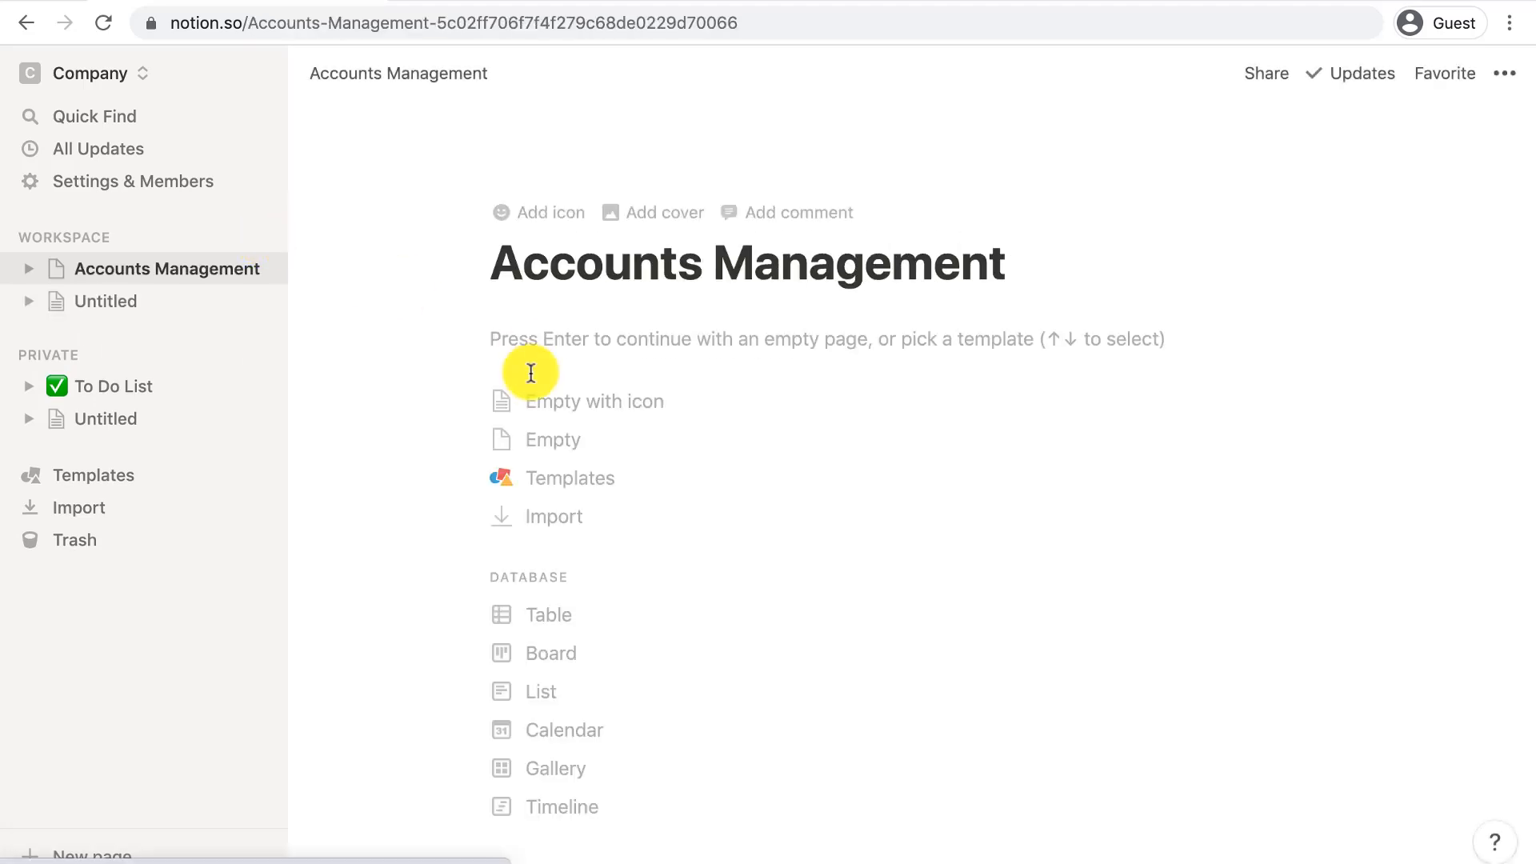
- Set a money bag emoji as its icon and start with an empty body
click(530, 209)
click(540, 238)
text(money)
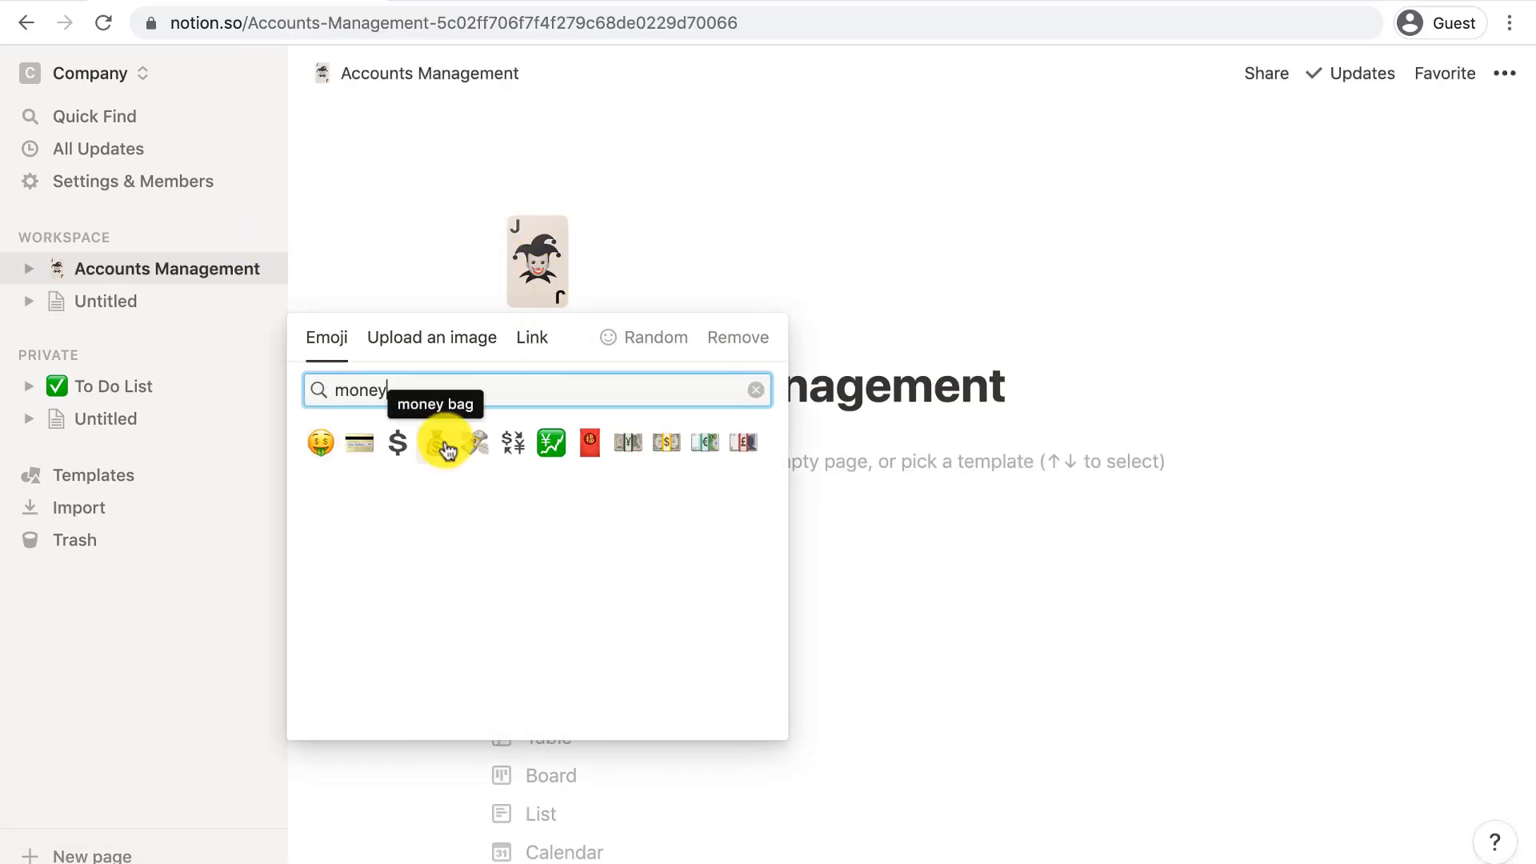
click(436, 442)
click(570, 437)
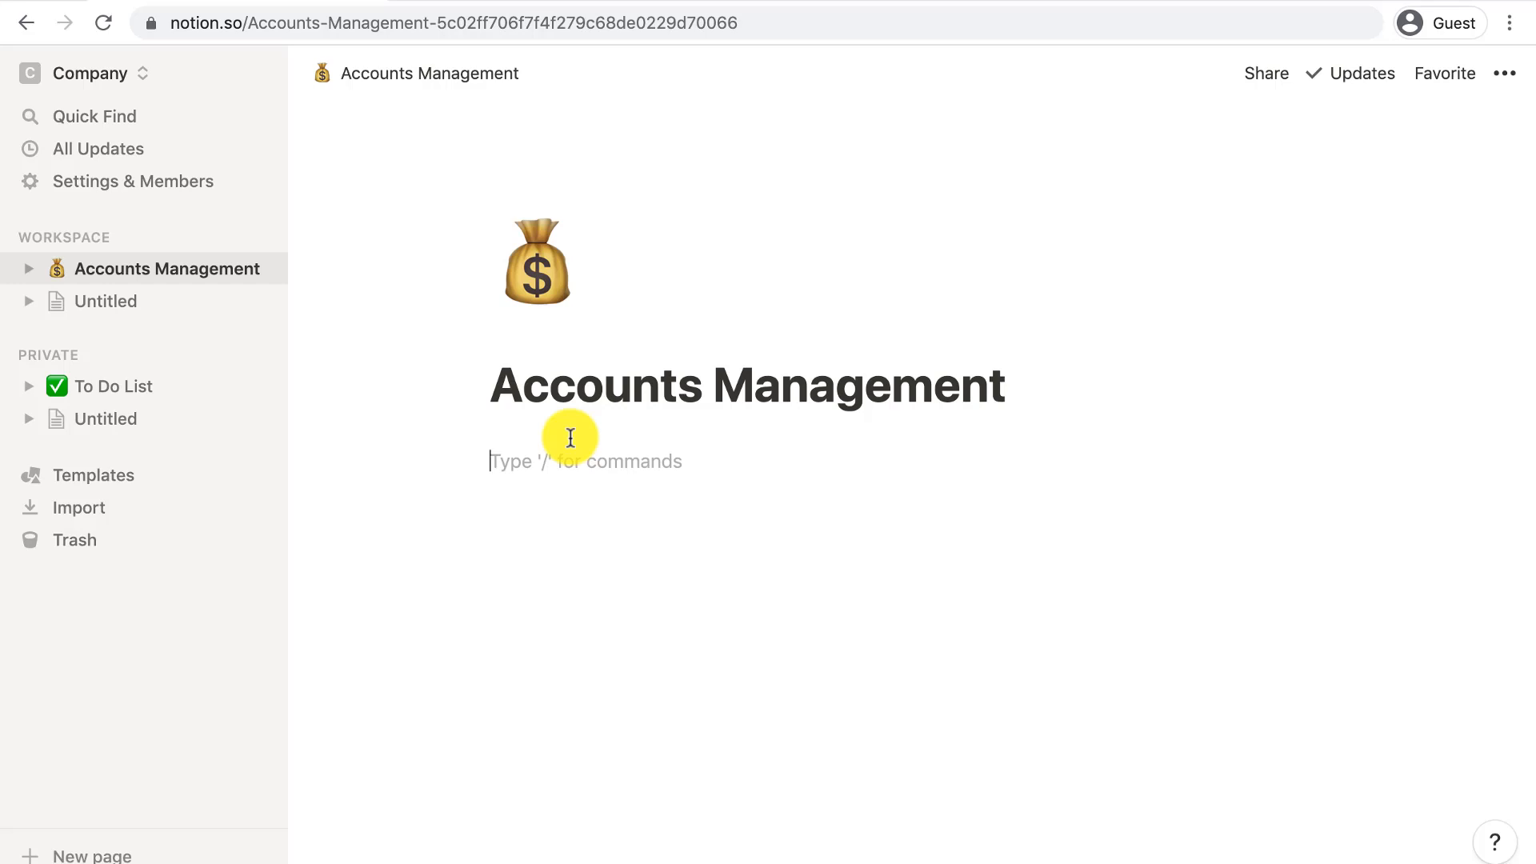
- Add Heading 2 lines Meetings, CRM and Documentation
text(/h2)
key(Return)
text(Meetings)
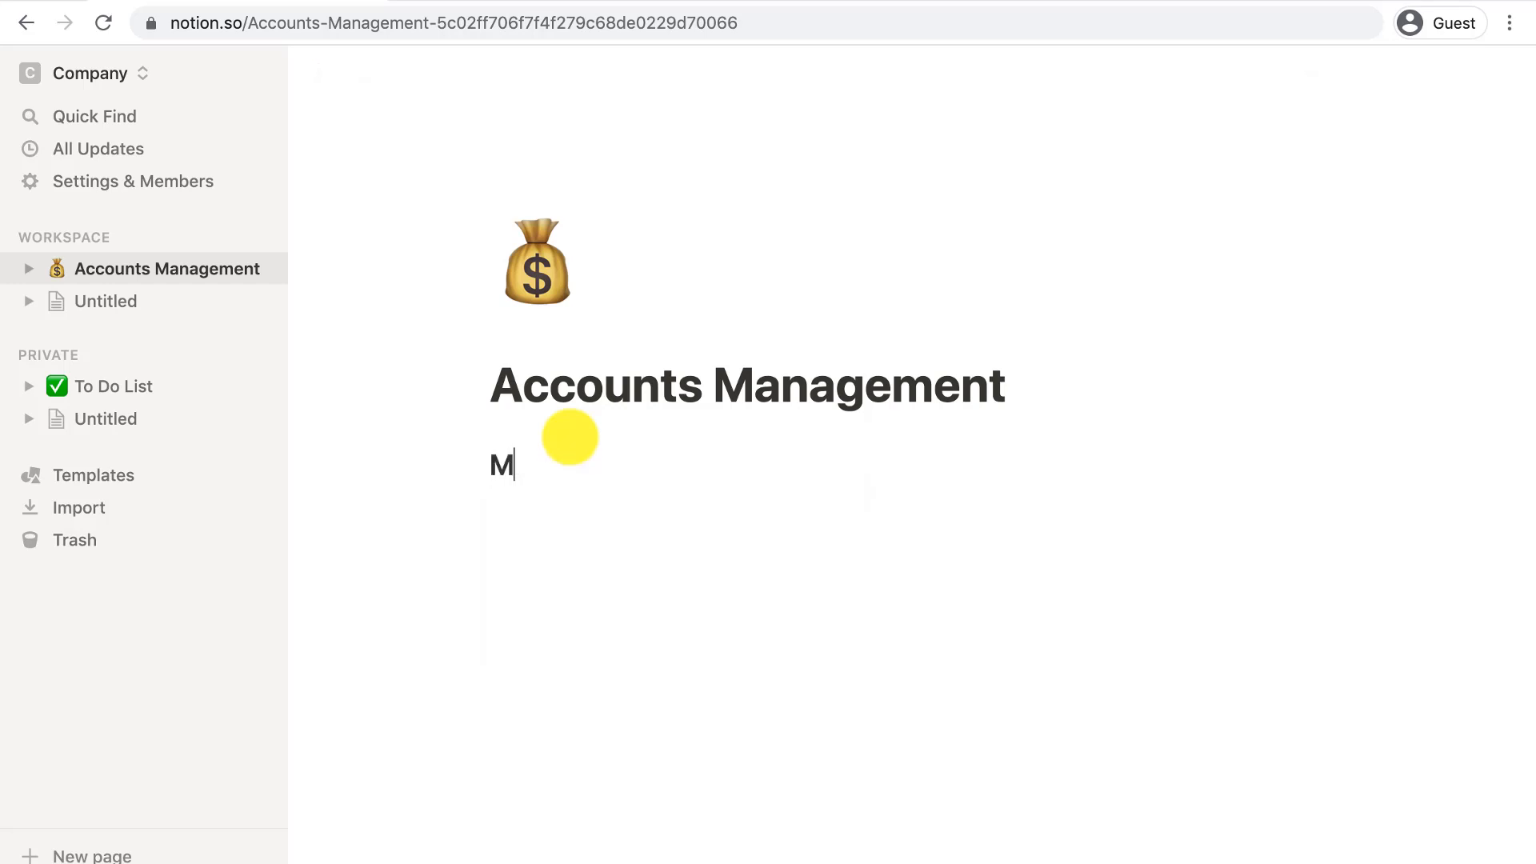
key(Return)
key(Return)
text(/h2)
key(Return)
text(CRM)
key(Return)
key(Return)
text(/heading2)
key(Return)
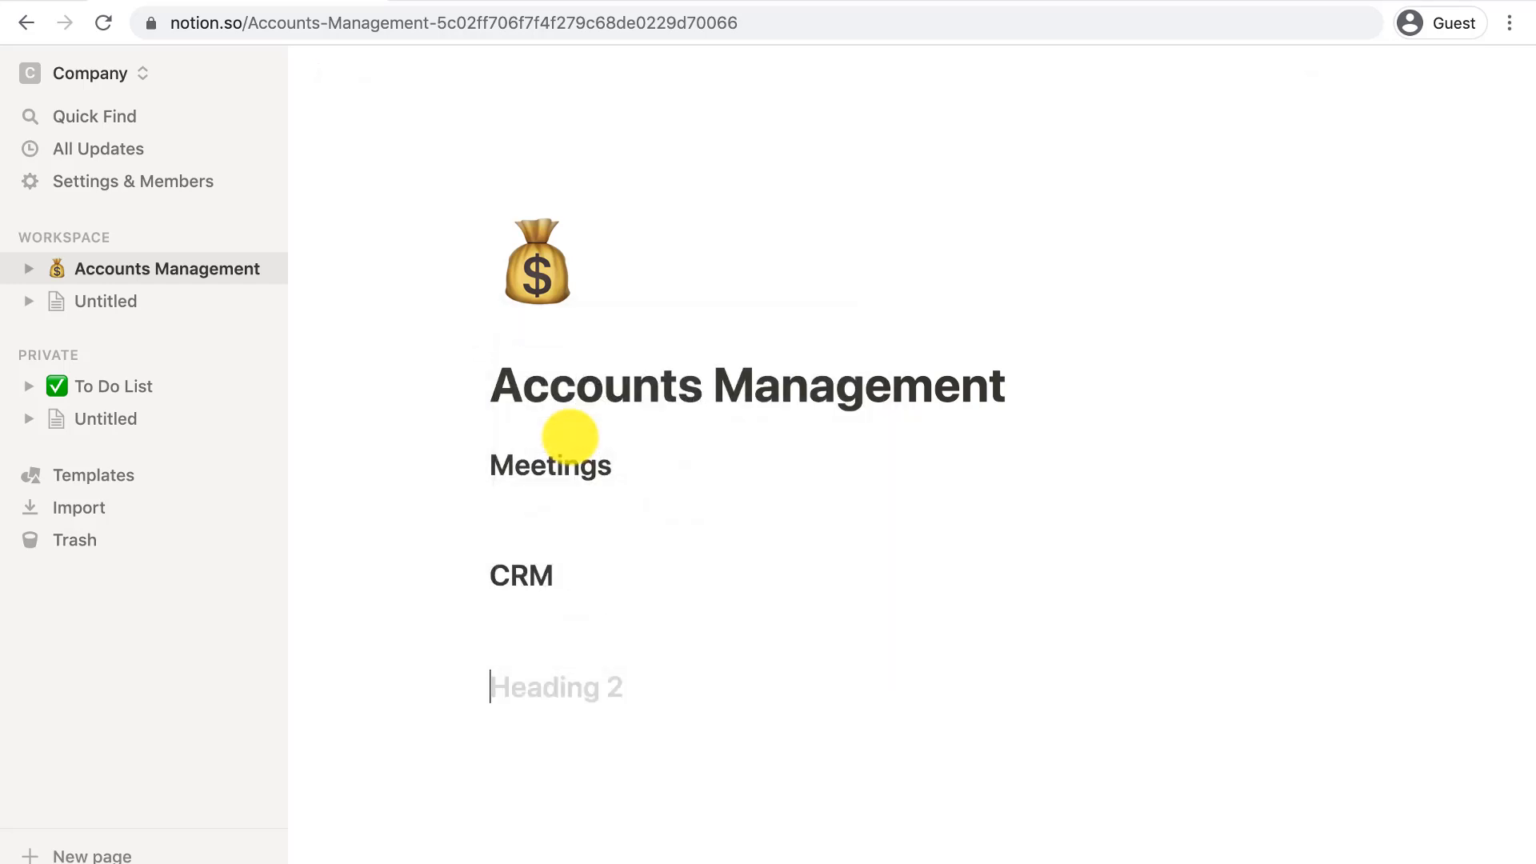
text(Documentation)
- Give each of the three headings a pink background
double_click(566, 462)
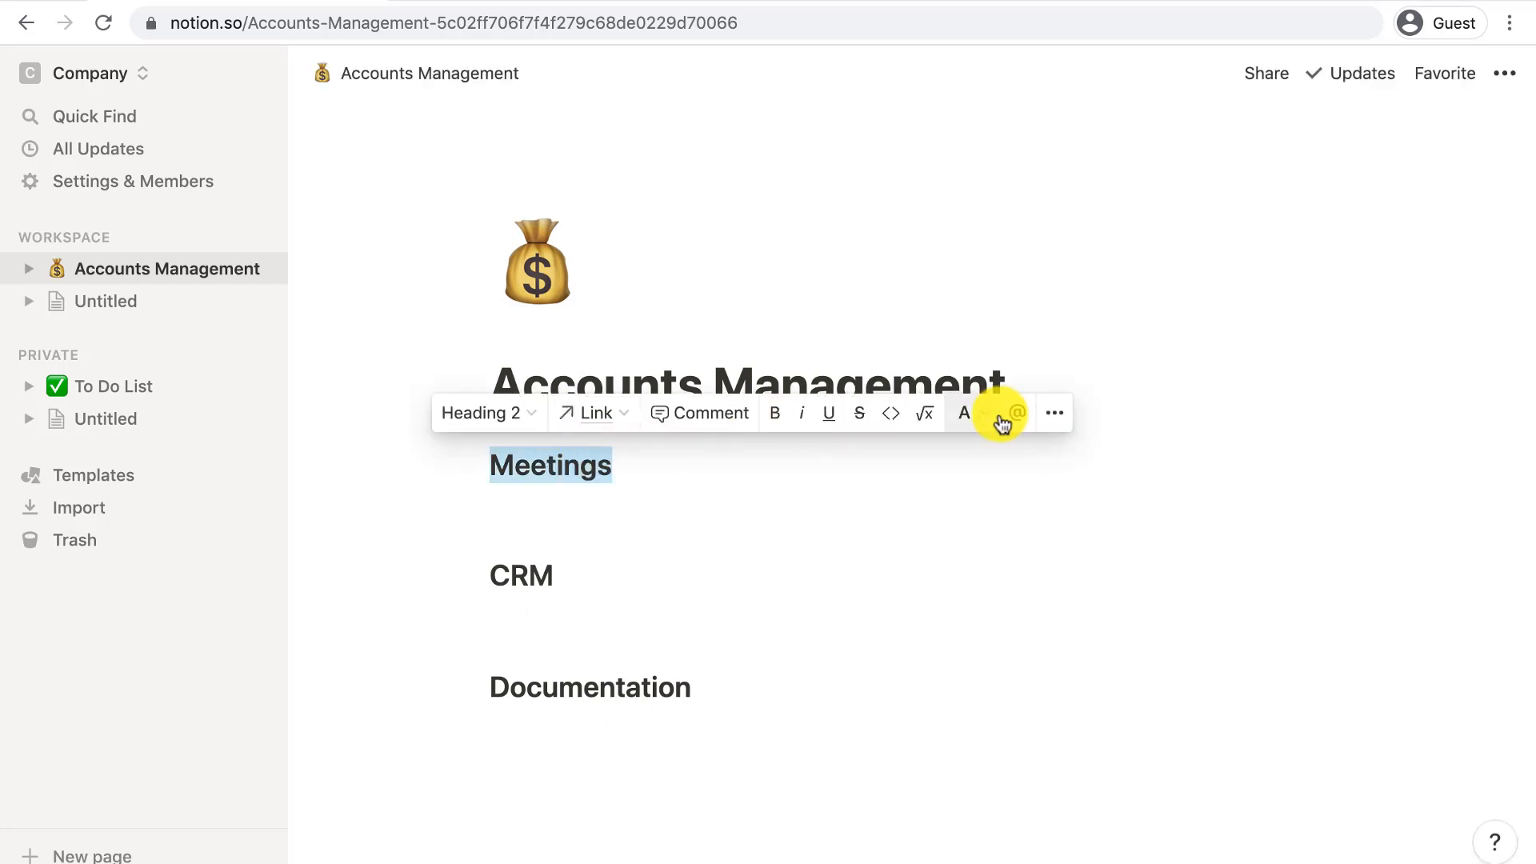
click(984, 413)
click(951, 816)
double_click(529, 576)
click(966, 523)
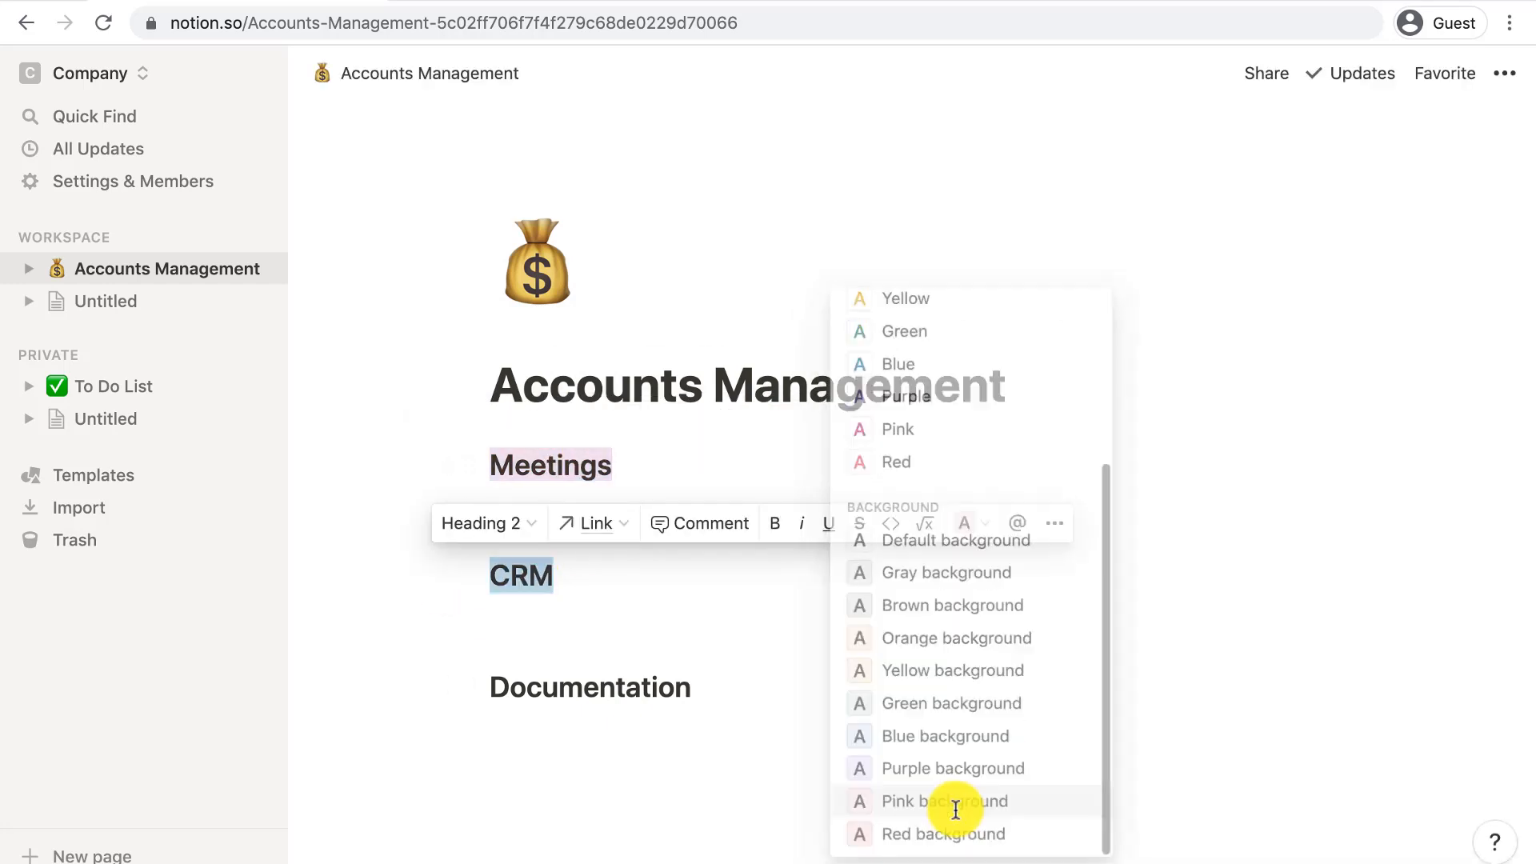
click(963, 803)
double_click(590, 688)
click(966, 635)
click(944, 817)
click(648, 712)
scroll(649, 710, down, 2)
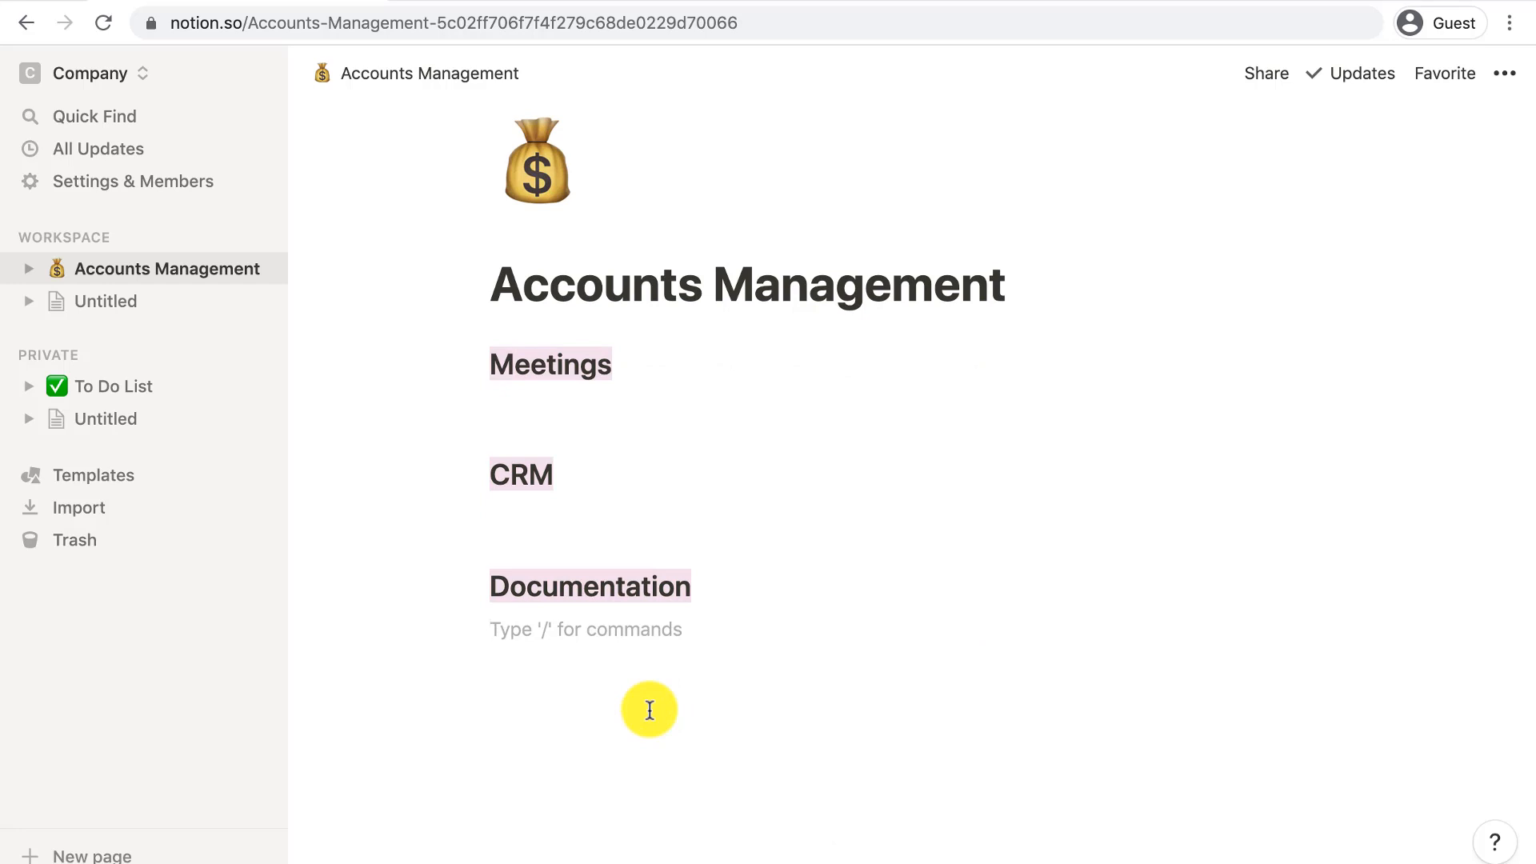
- Create a sub-page titled 'Weekly Meetings' under the Meetings heading
click(515, 400)
text(/page)
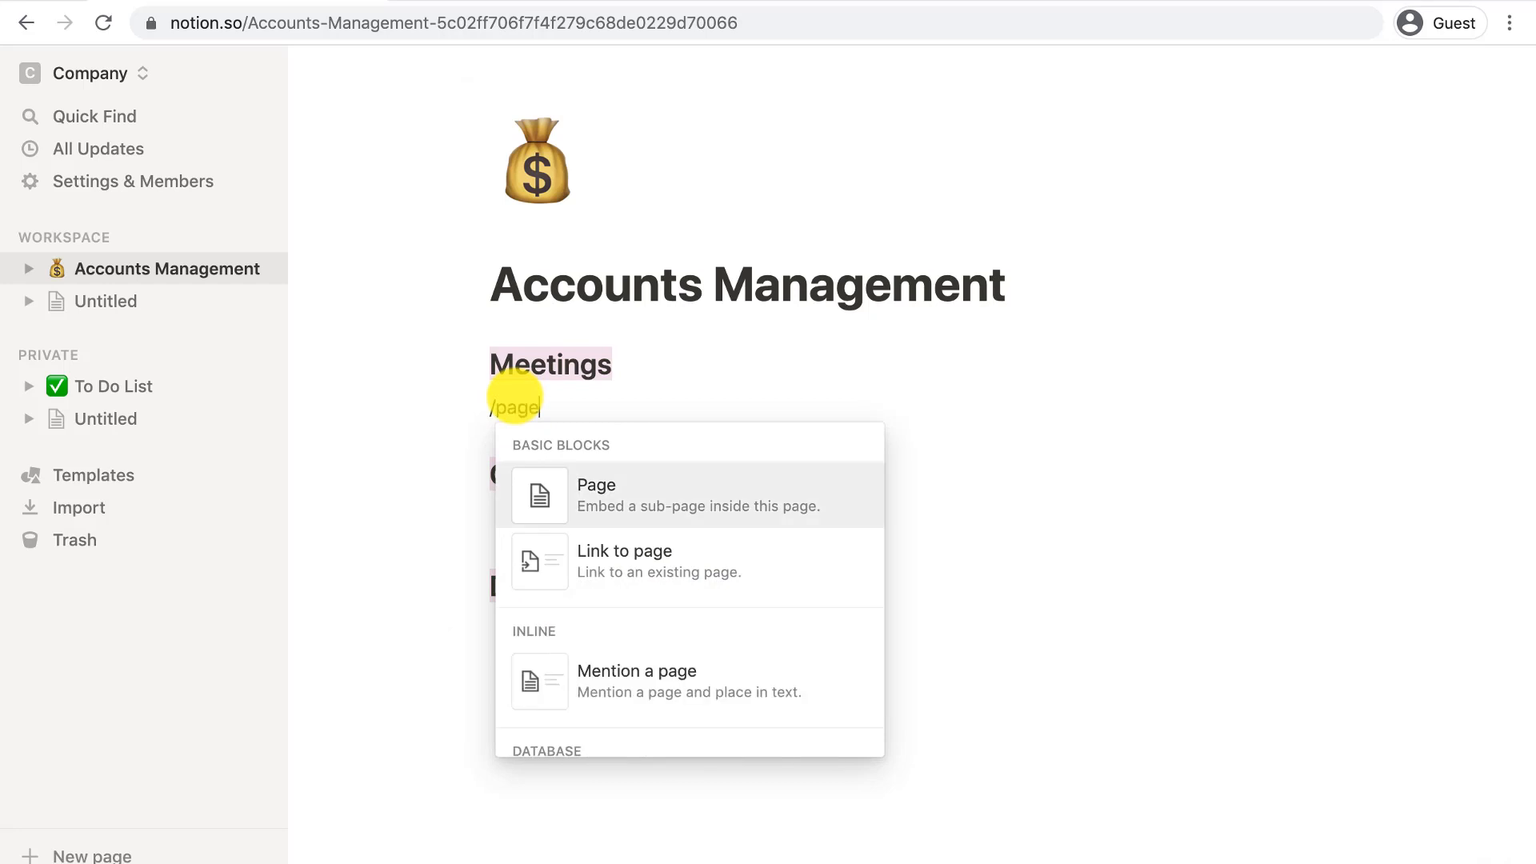
key(Return)
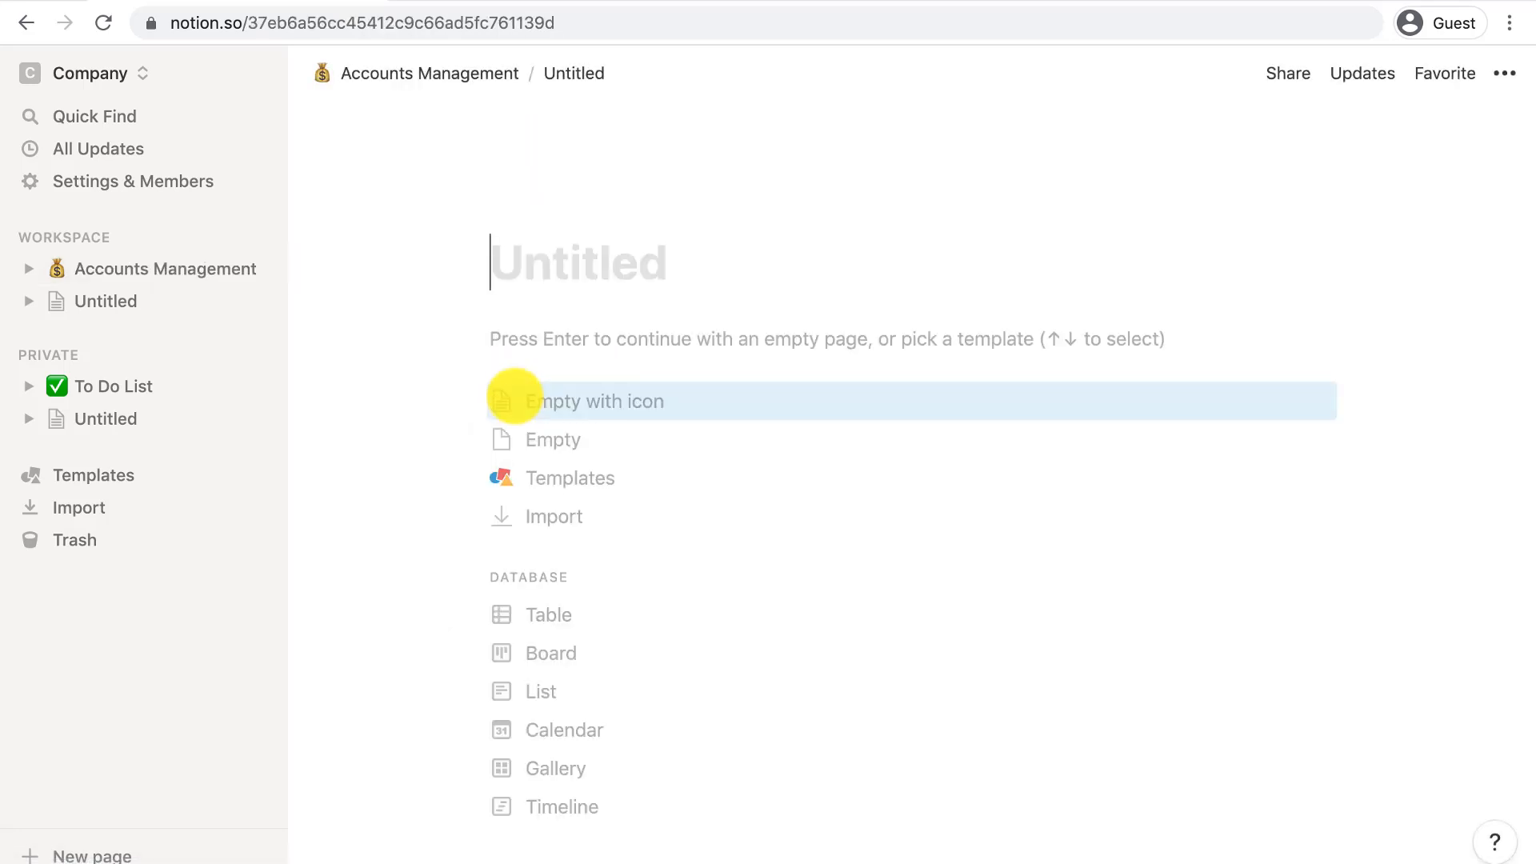
text(Weekly Meetings)
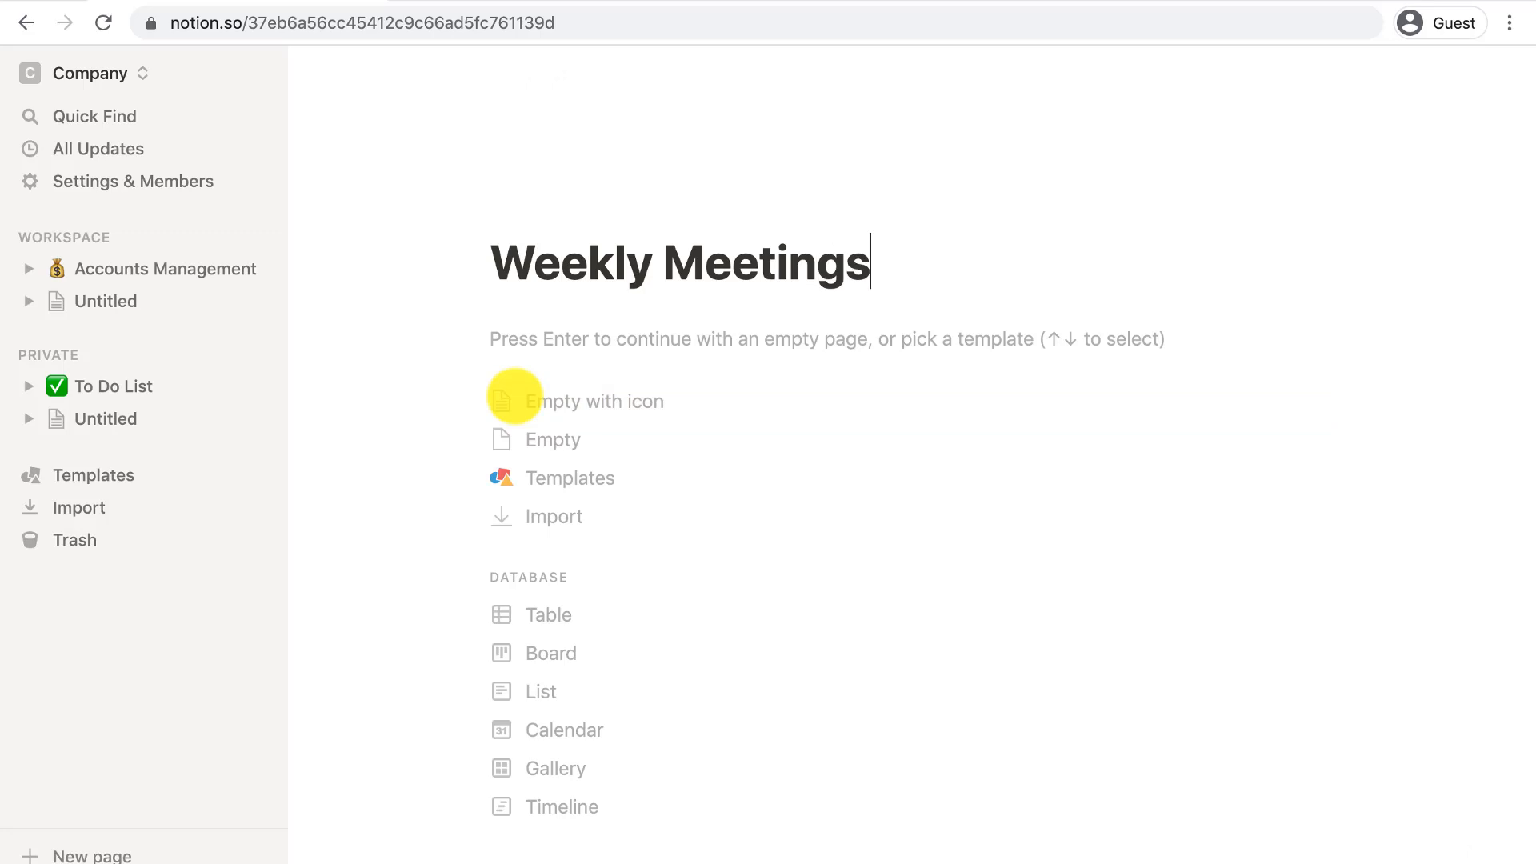
- Give Weekly Meetings a handshake emoji icon and open it from the expanded sidebar
click(573, 401)
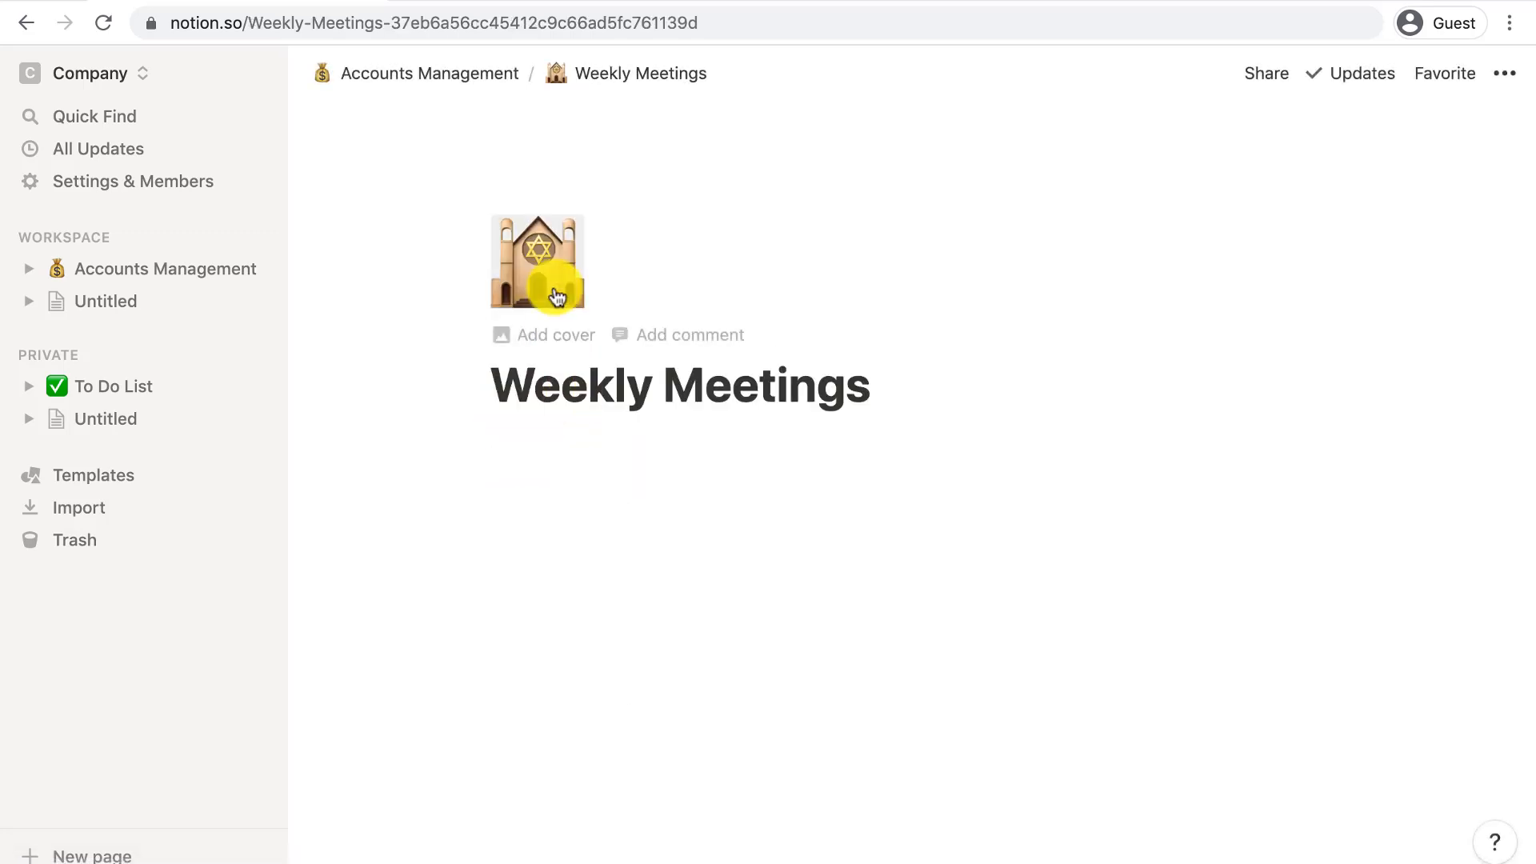
click(555, 295)
text(meeting)
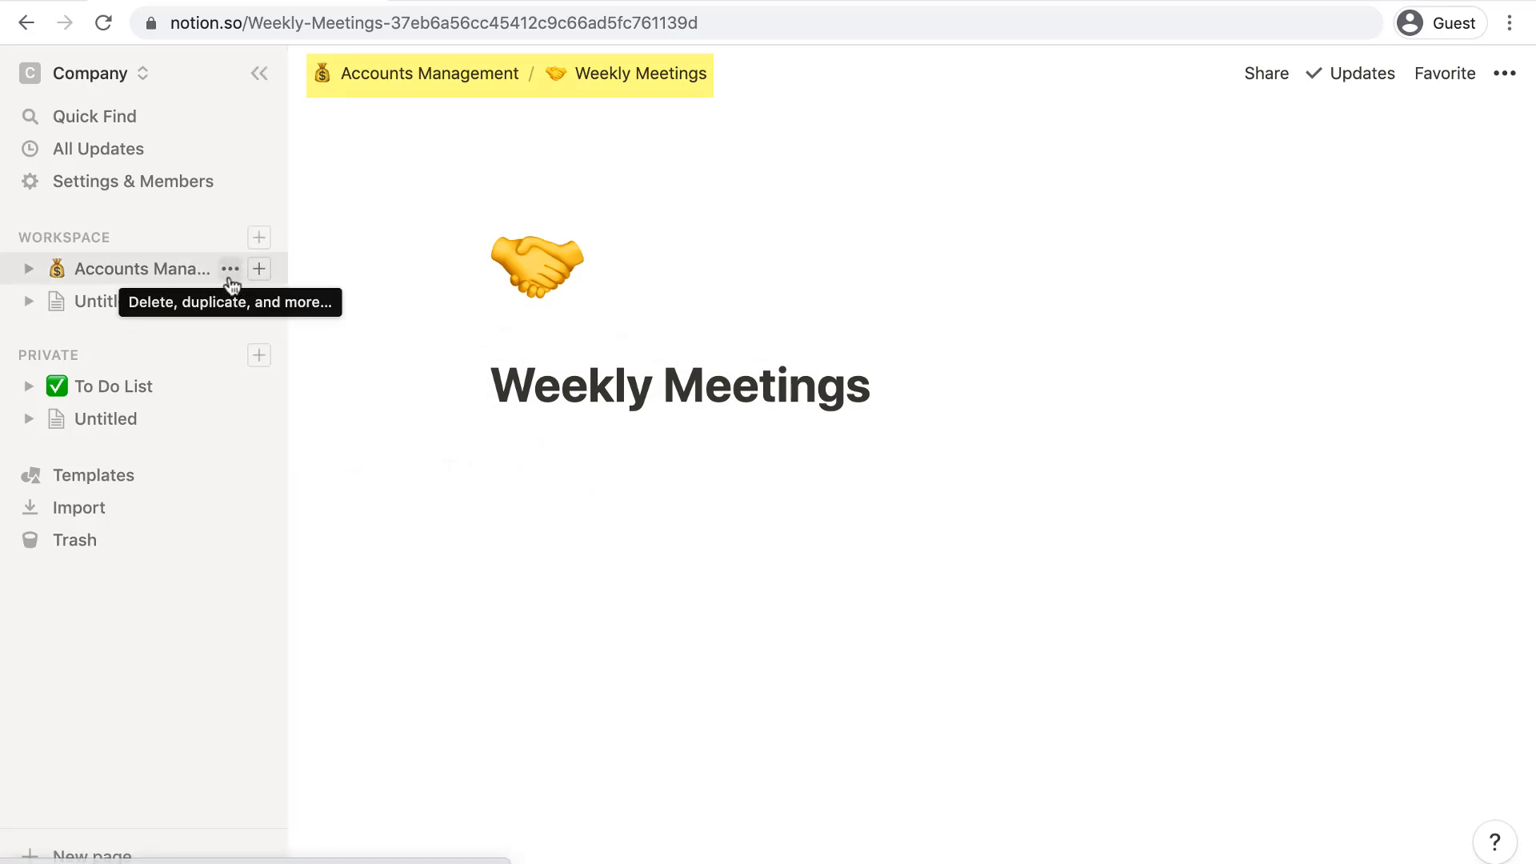
click(30, 270)
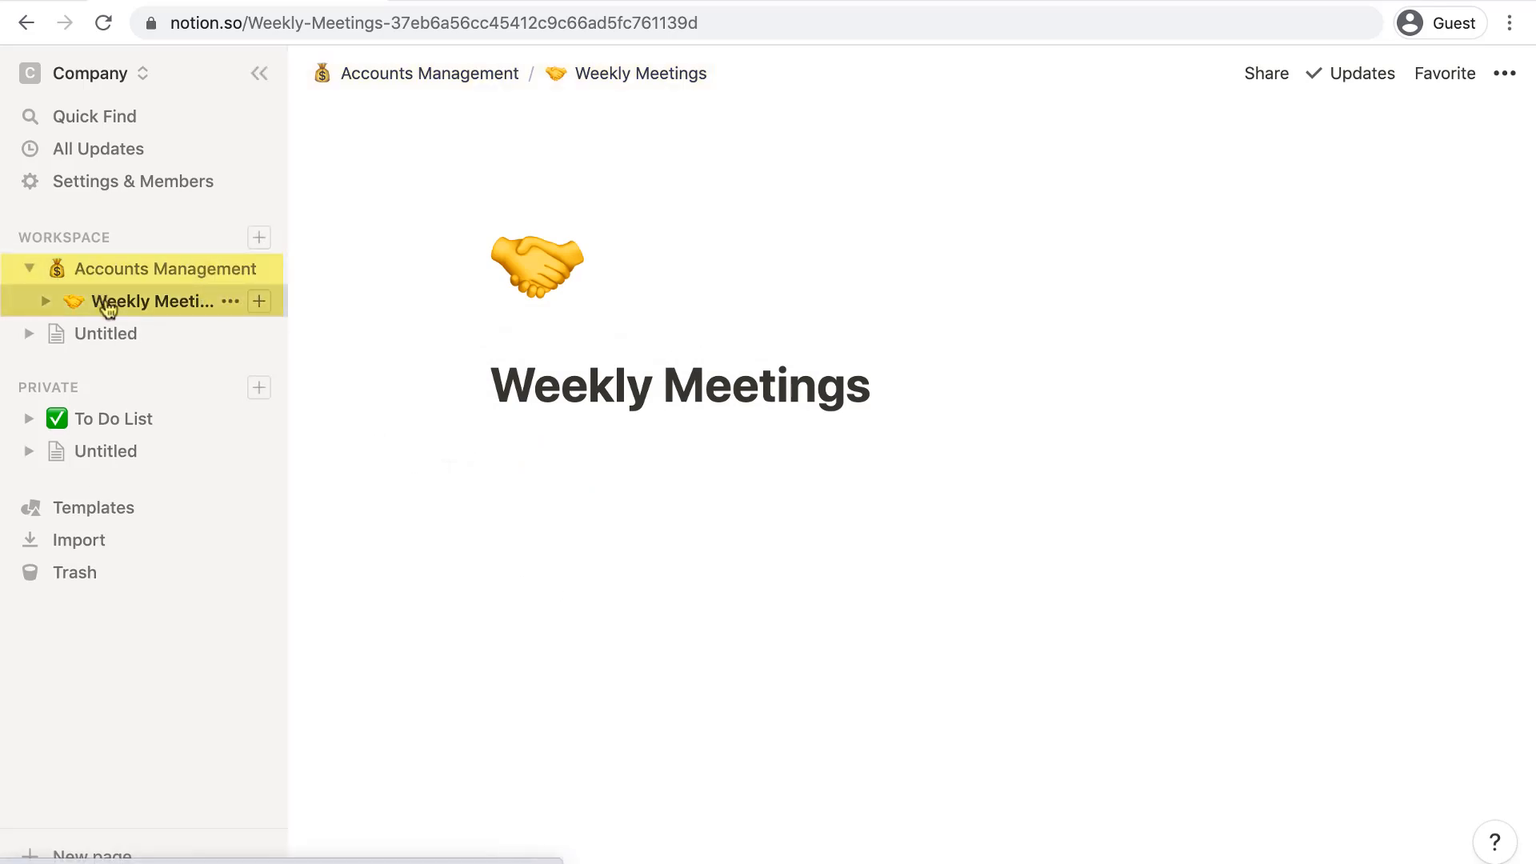
click(108, 309)
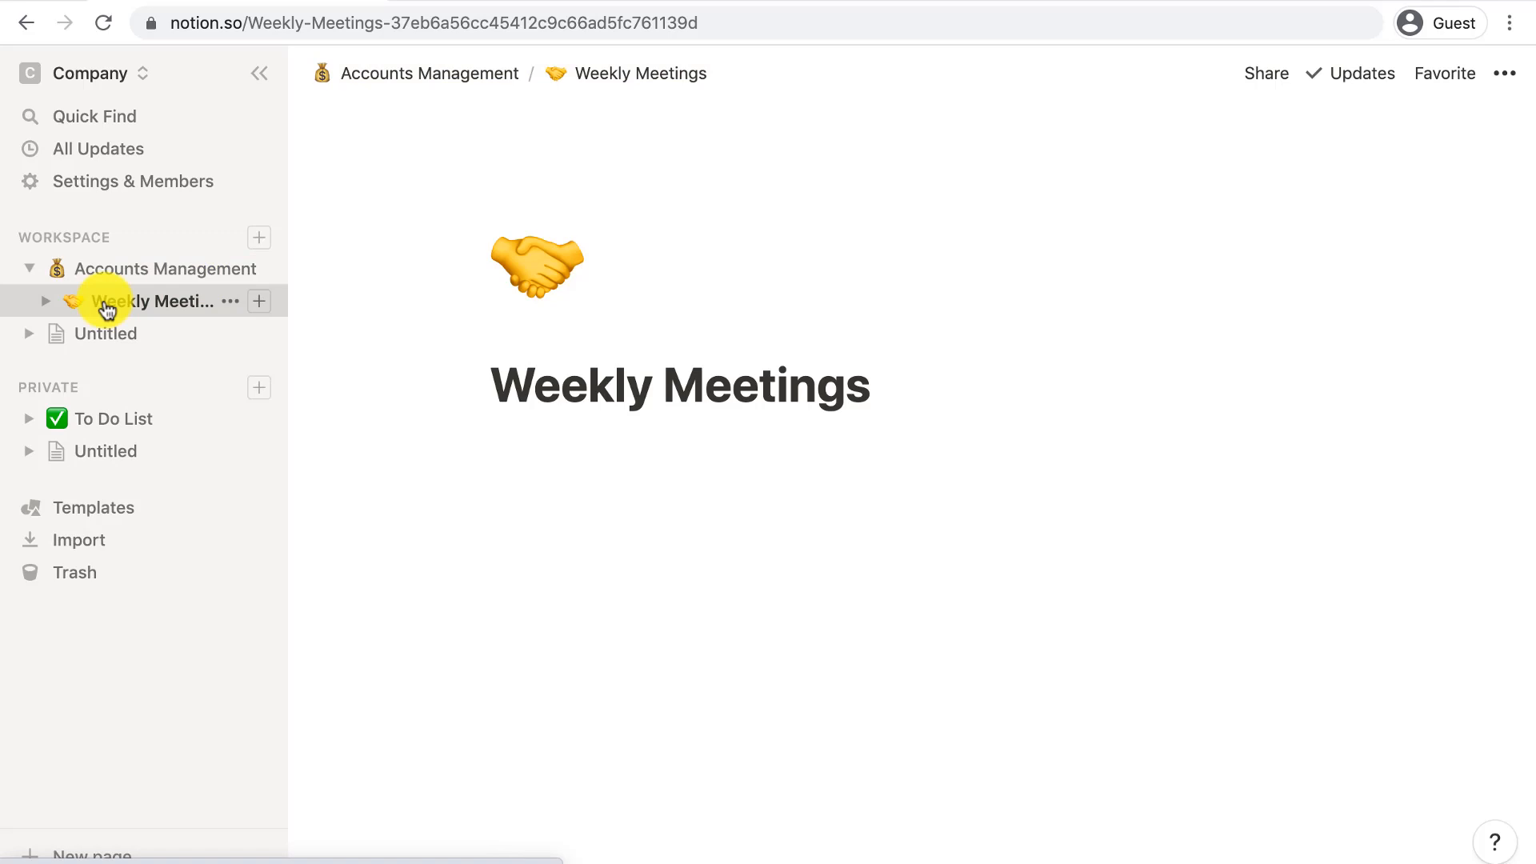
- Add a 'Week 23' toggle on Weekly Meetings containing bullets a and b
click(584, 436)
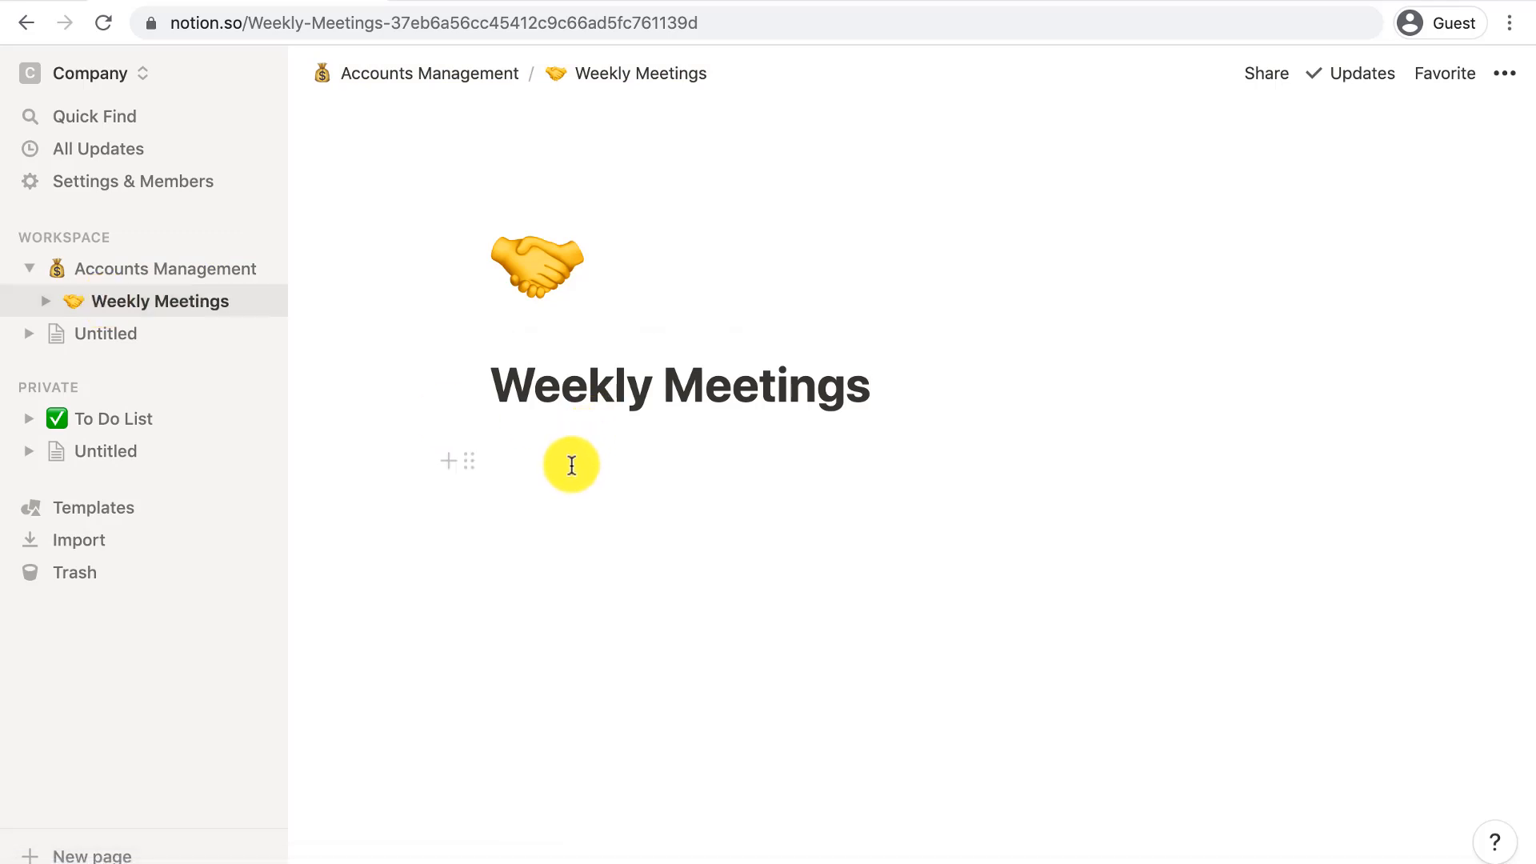
click(571, 466)
text(/togl)
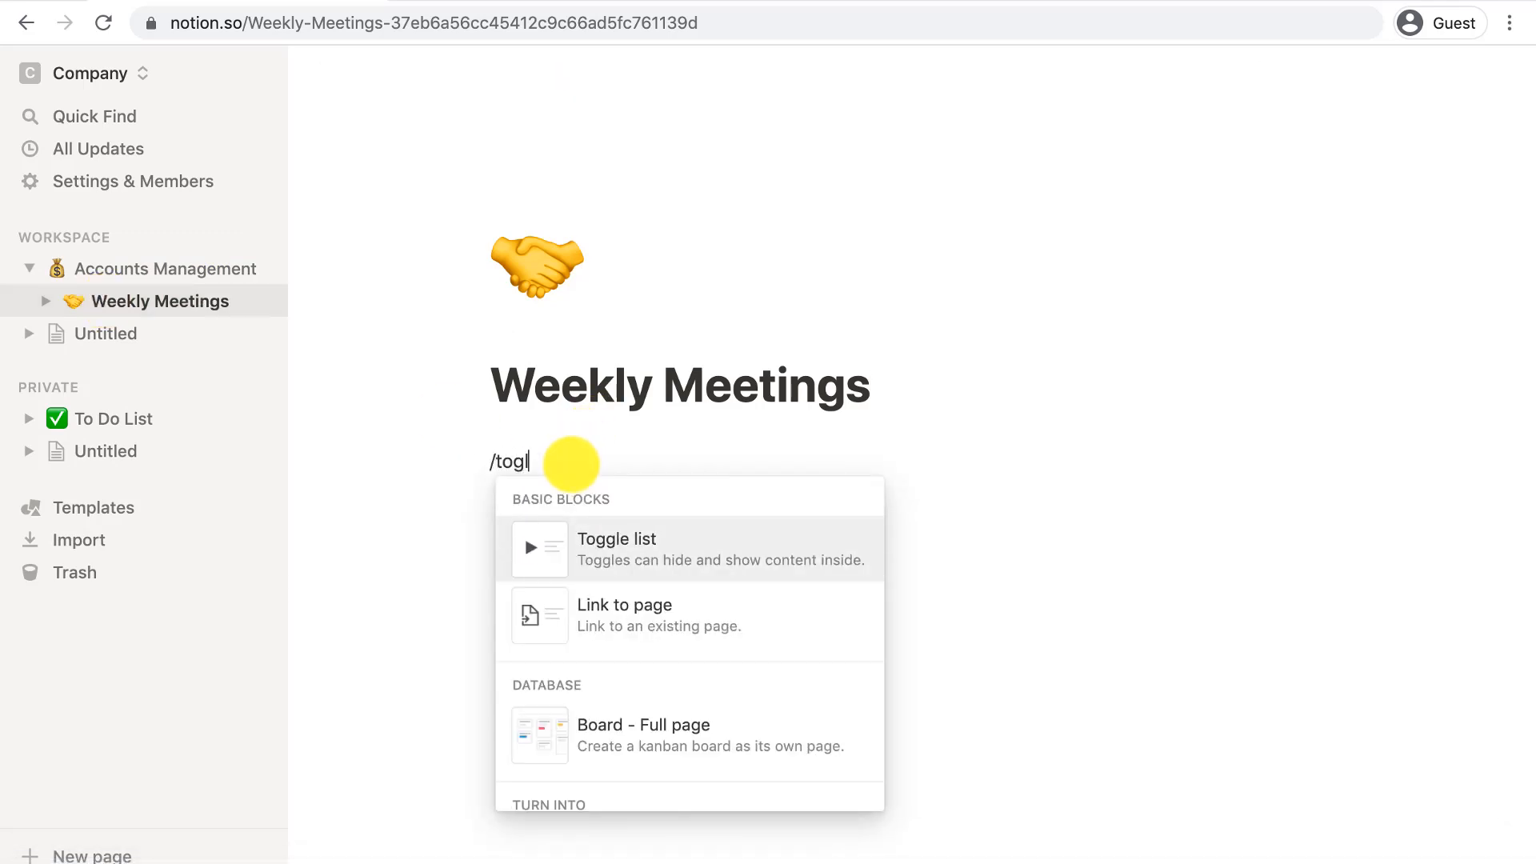
key(Return)
text(Week 23)
key(Return)
text(/bul)
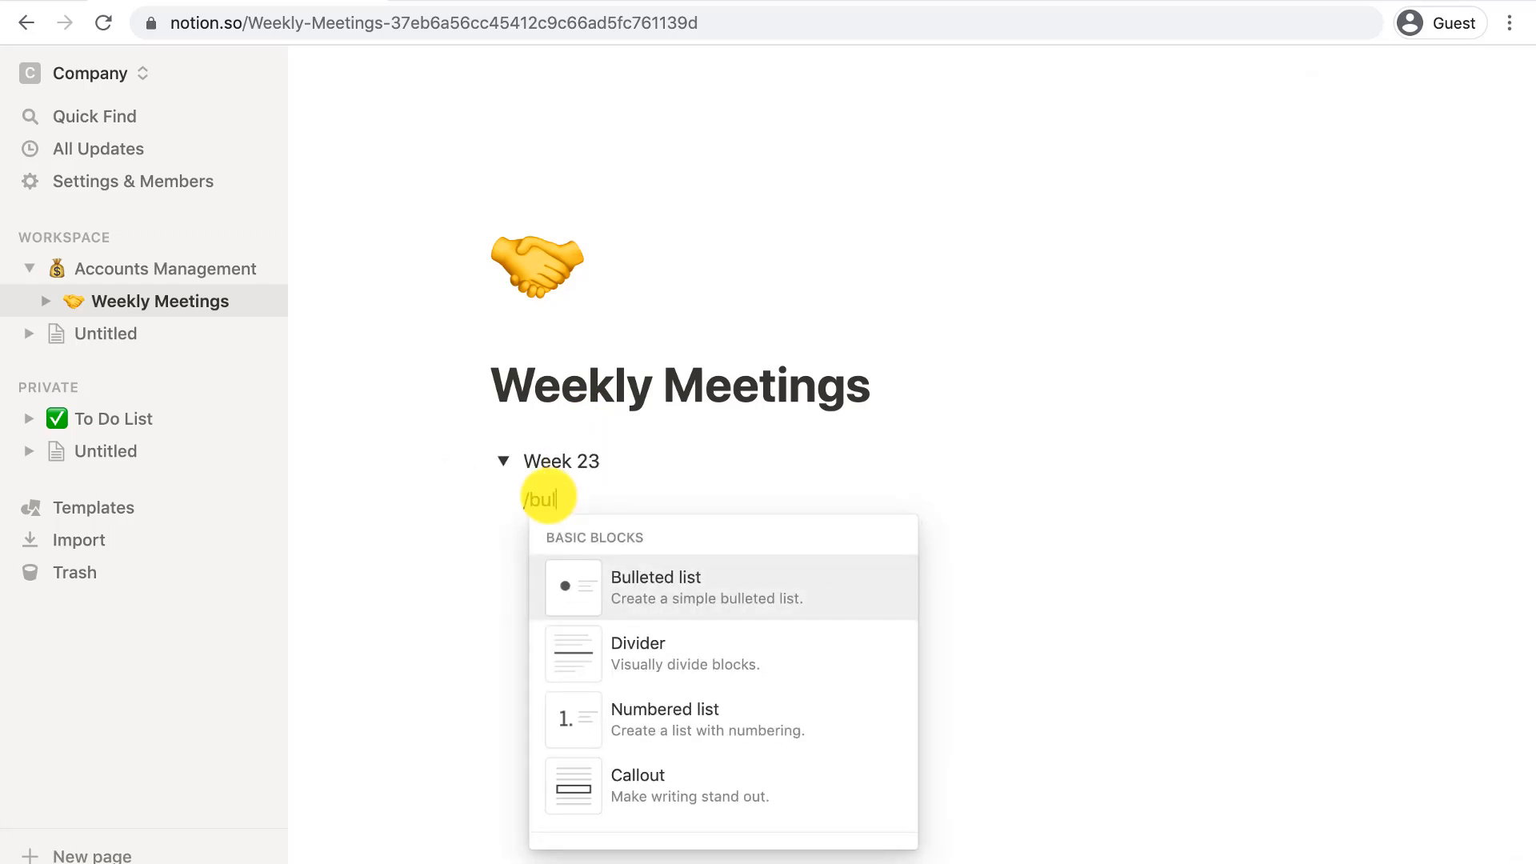
key(Return)
text(a)
key(Return)
text(b)
- Create a 'Week 23' sub-page with an icon holding bullets a, b, c, then return to Accounts Management
key(Return)
click(503, 461)
click(518, 514)
text(/page)
key(Return)
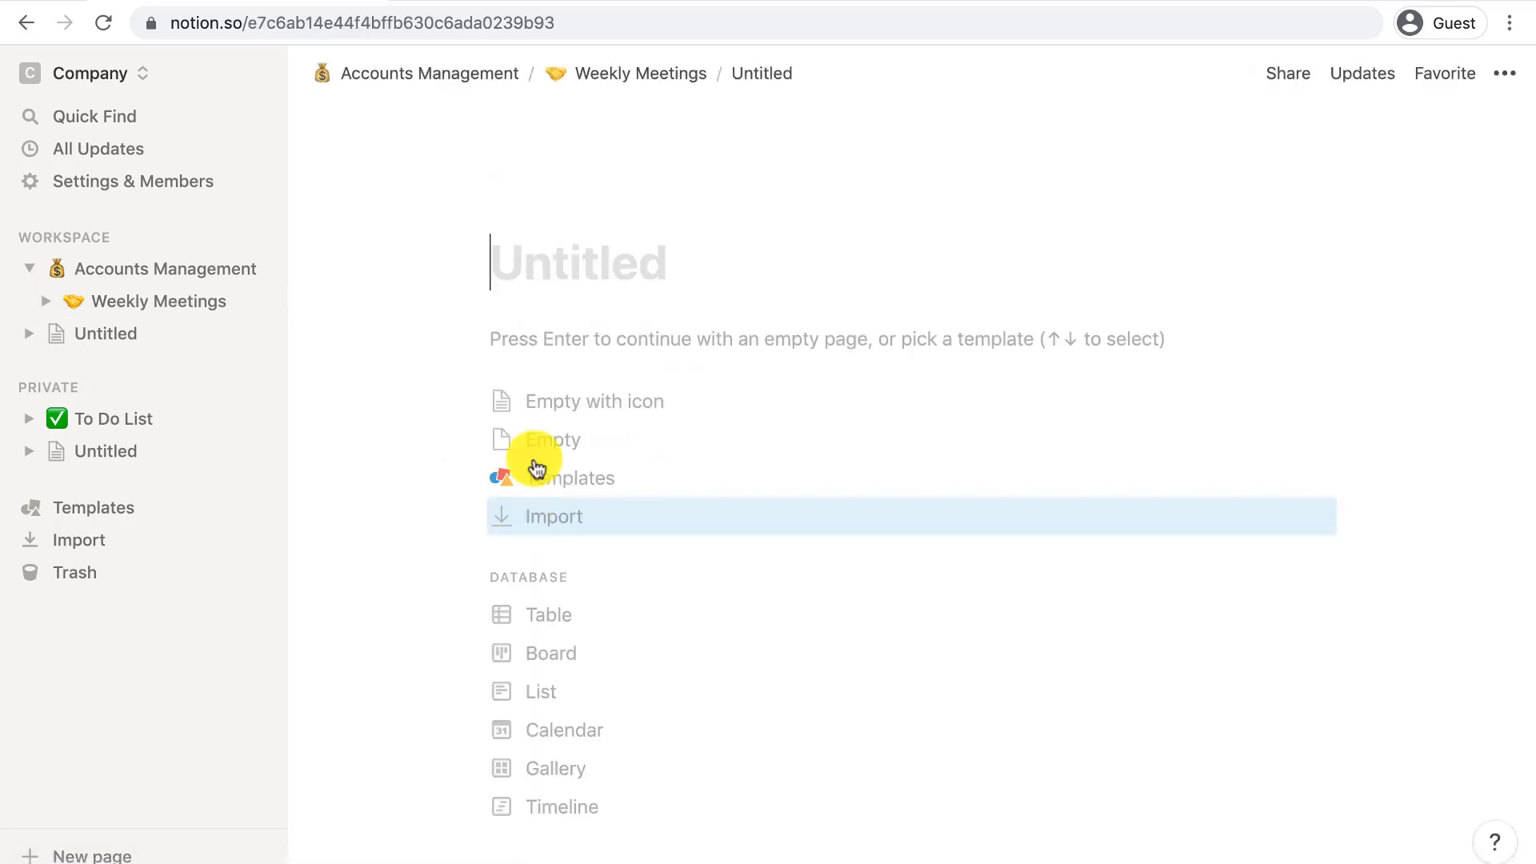
text(Week 23)
click(559, 400)
text(/bu)
key(Return)
text(a)
key(Return)
text(b)
key(Return)
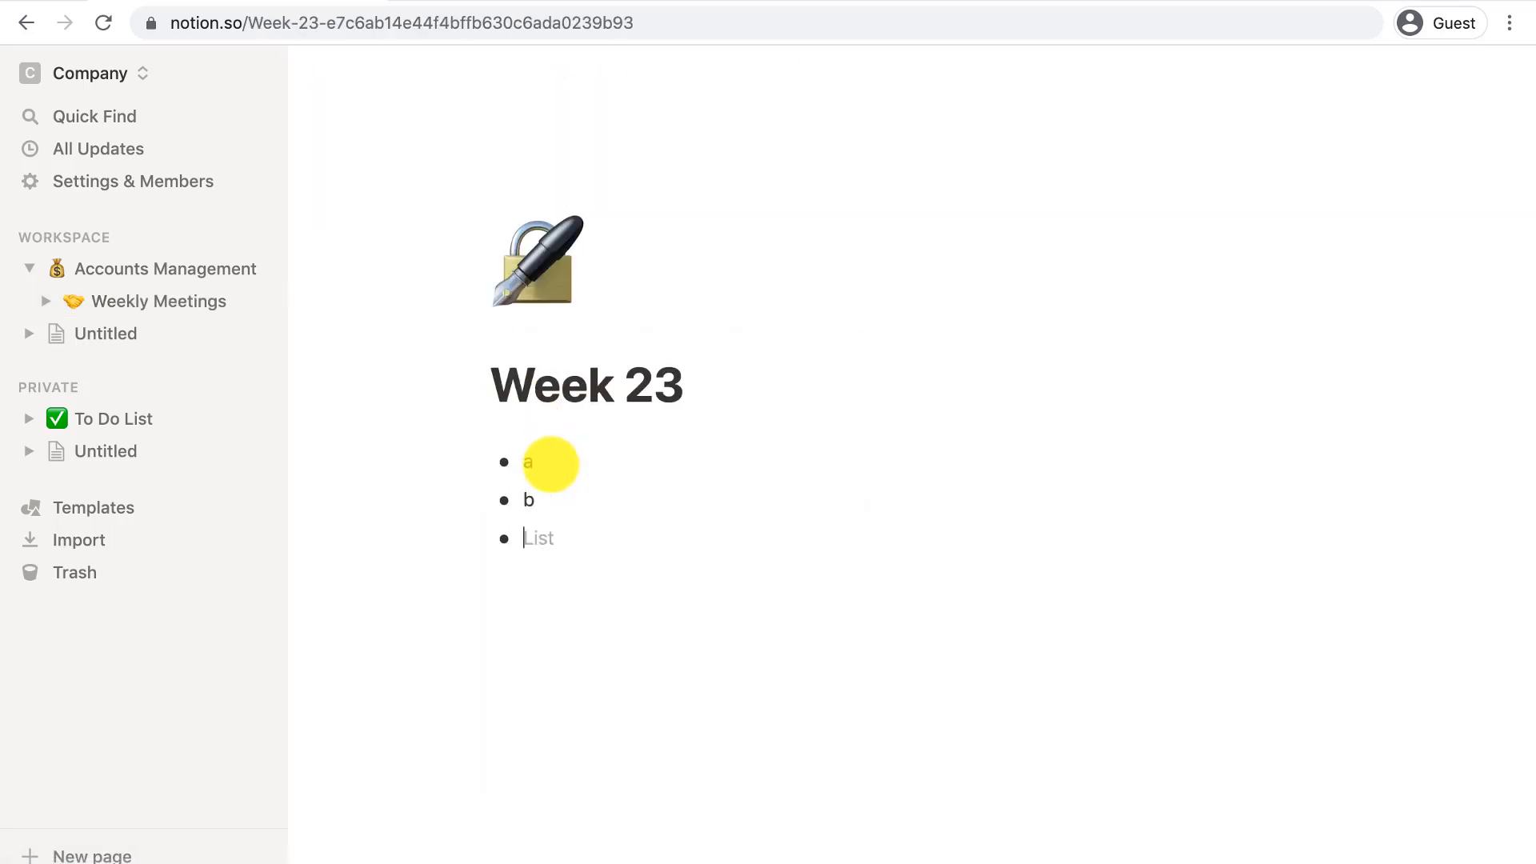
text(c)
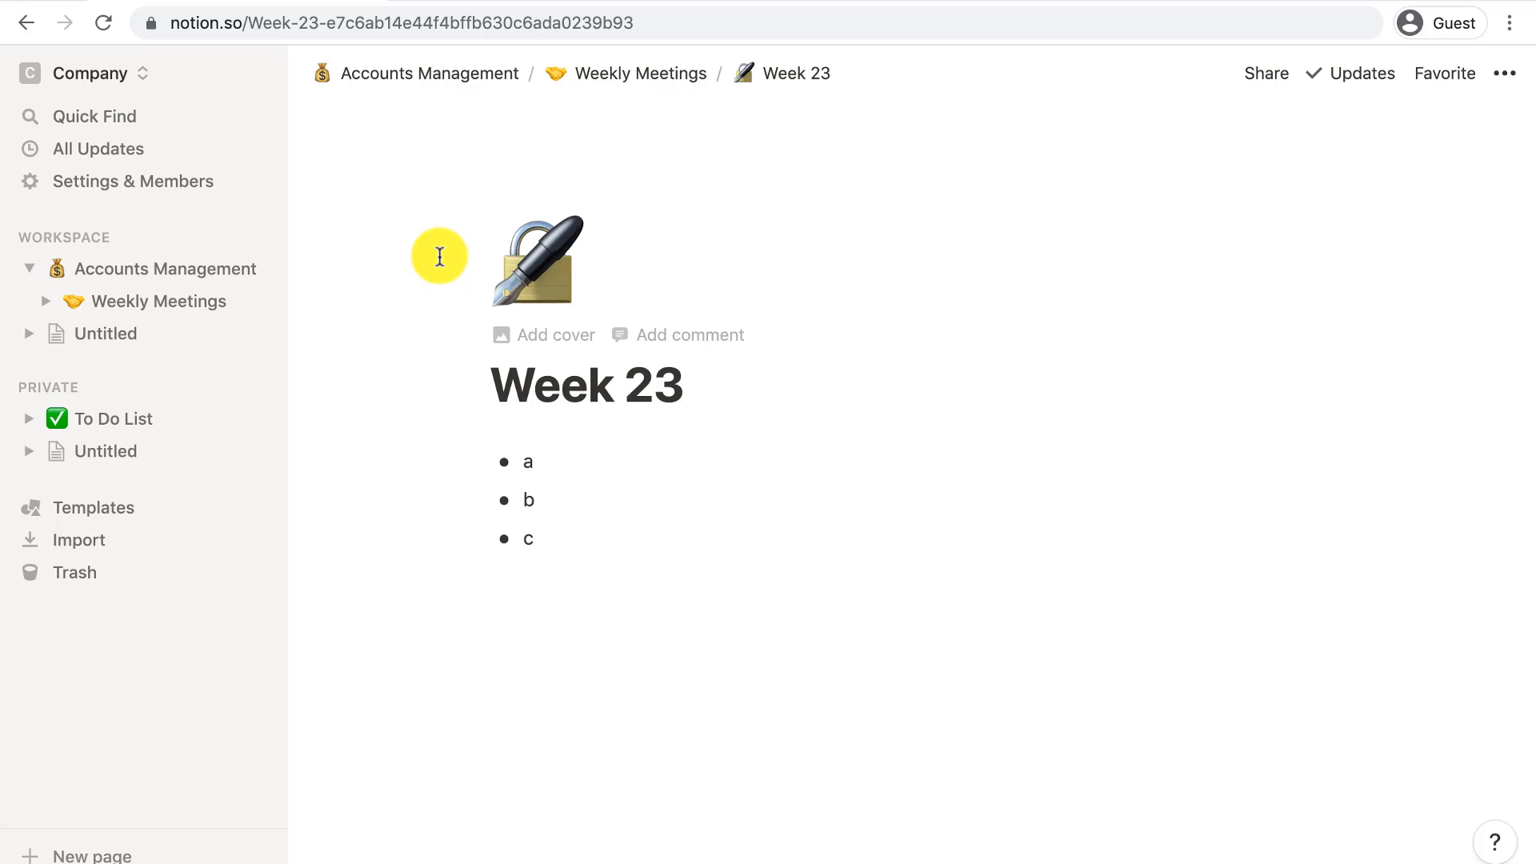
click(244, 275)
- Create a full-page table database named 'Accounts' under the CRM heading
click(566, 616)
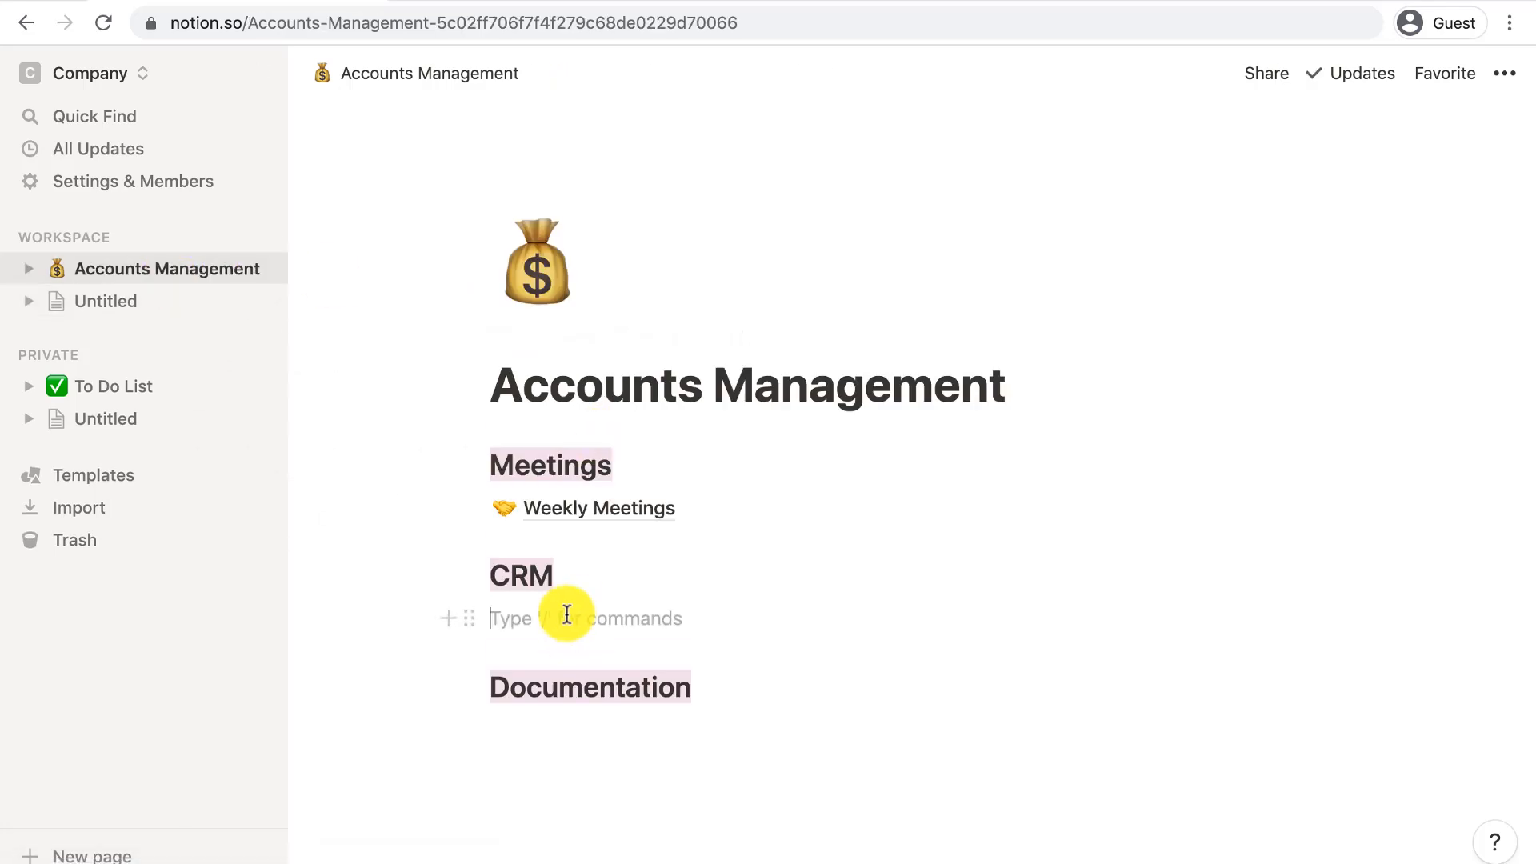
text(/)
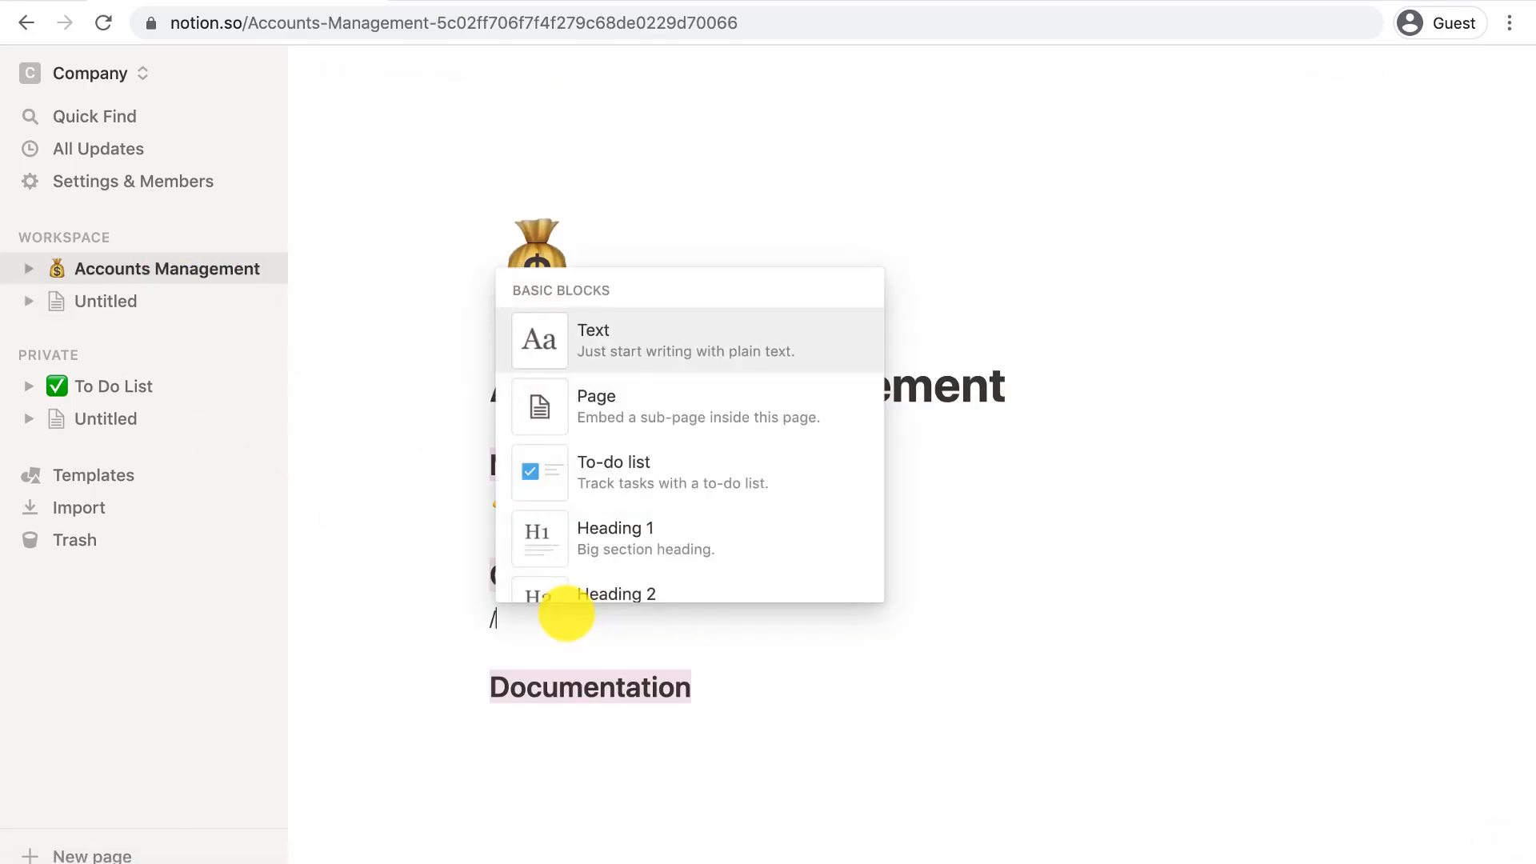
text(table)
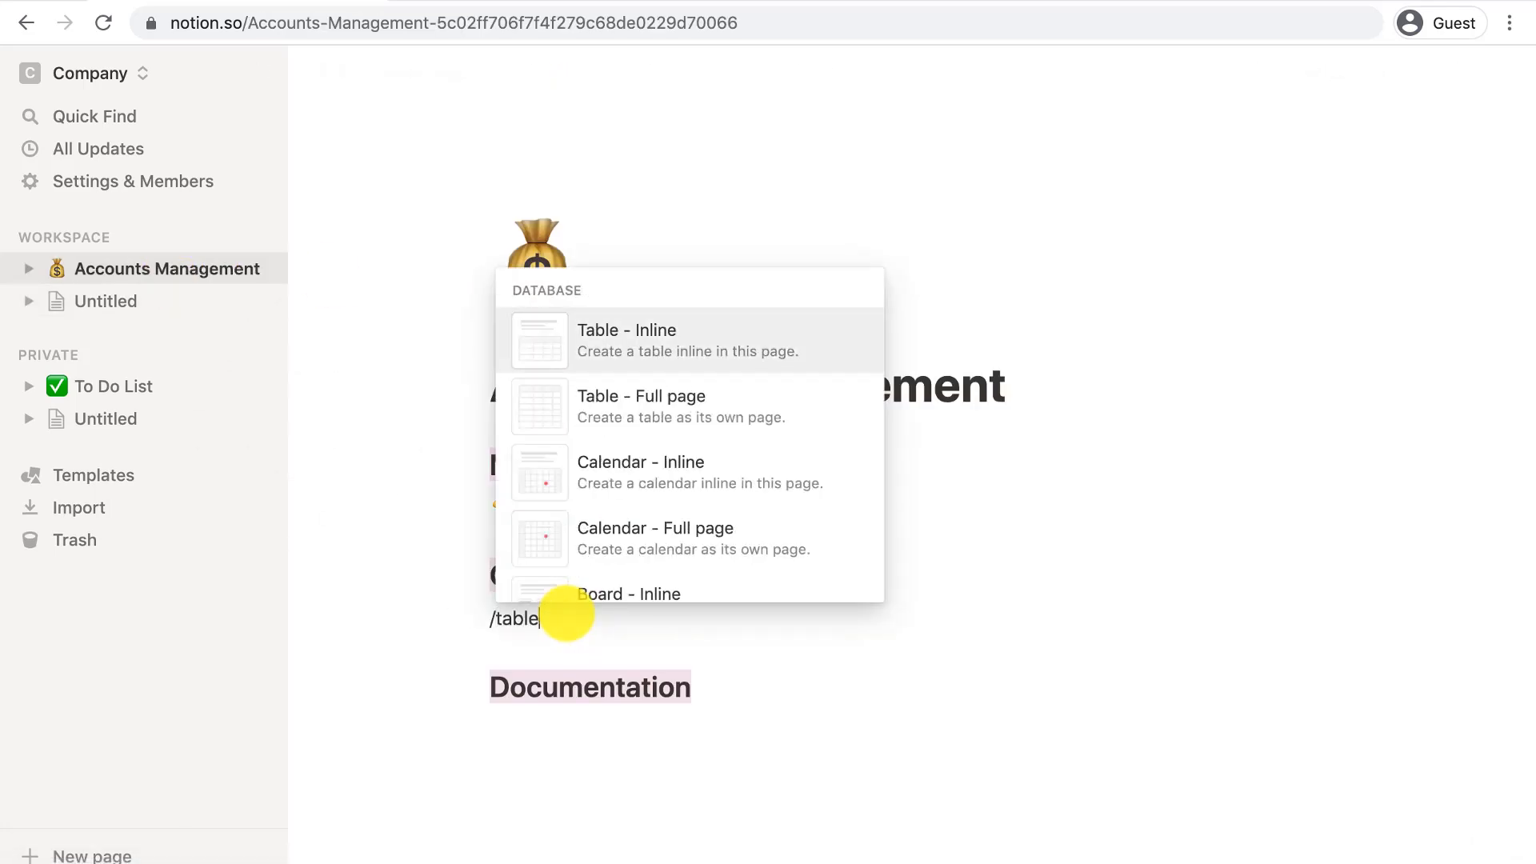
click(668, 421)
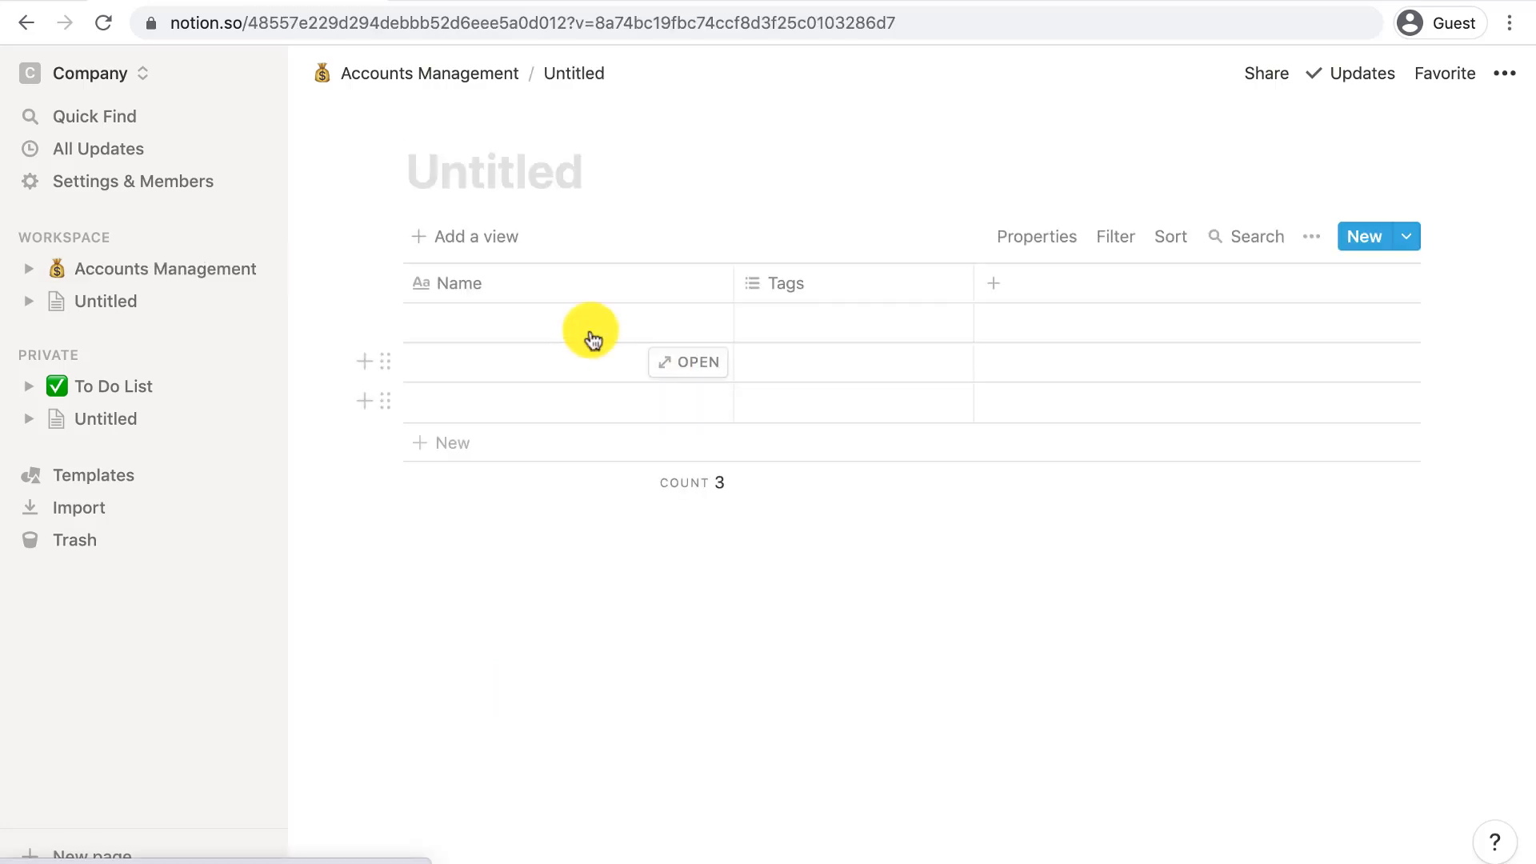
text(Accounts)
- Set a red book emoji as the Accounts page icon
click(448, 121)
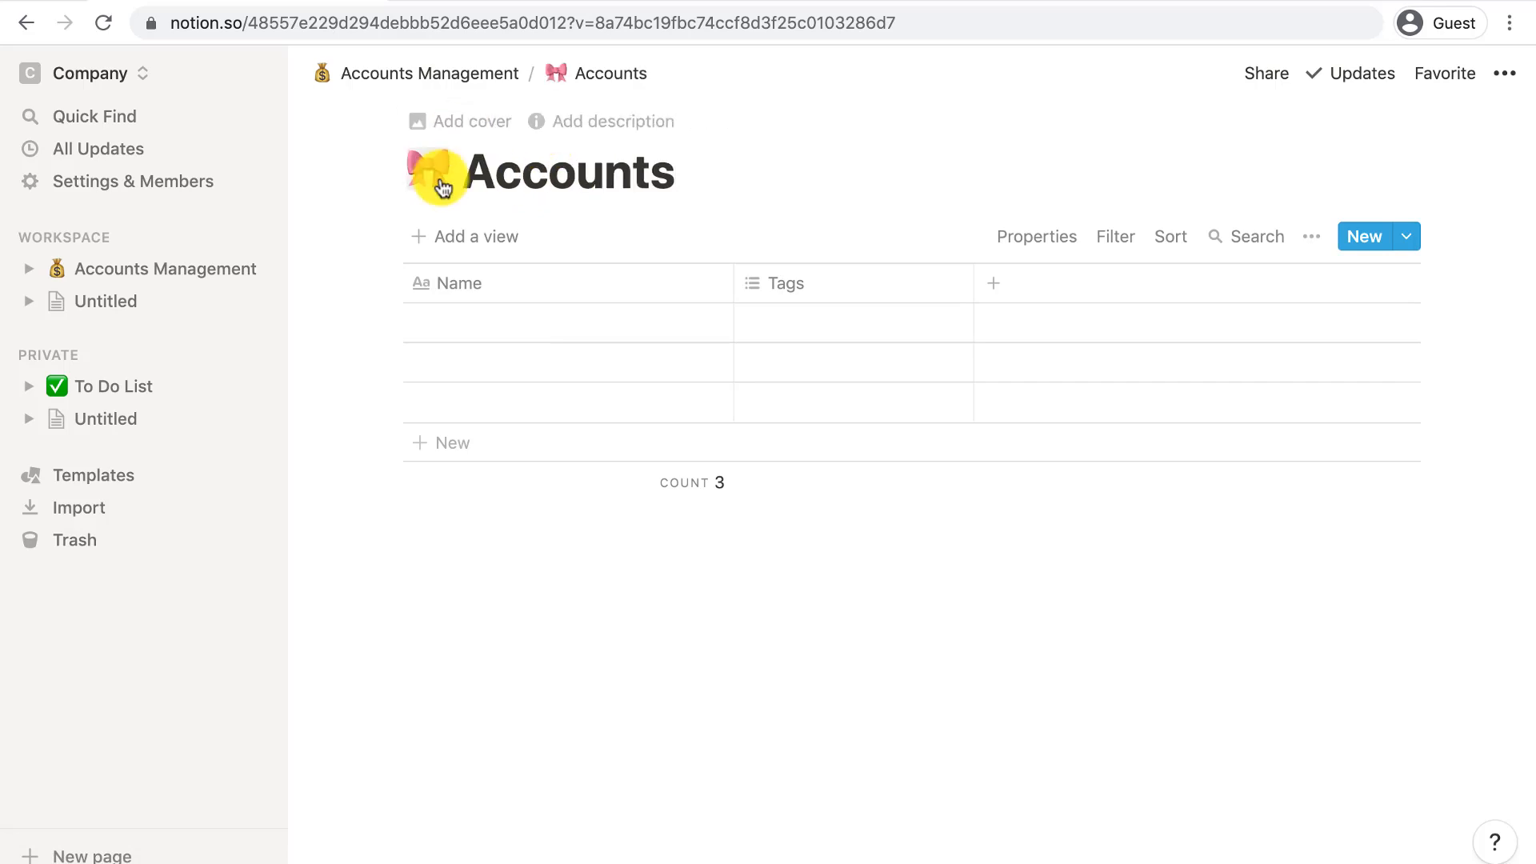
click(436, 176)
text(book)
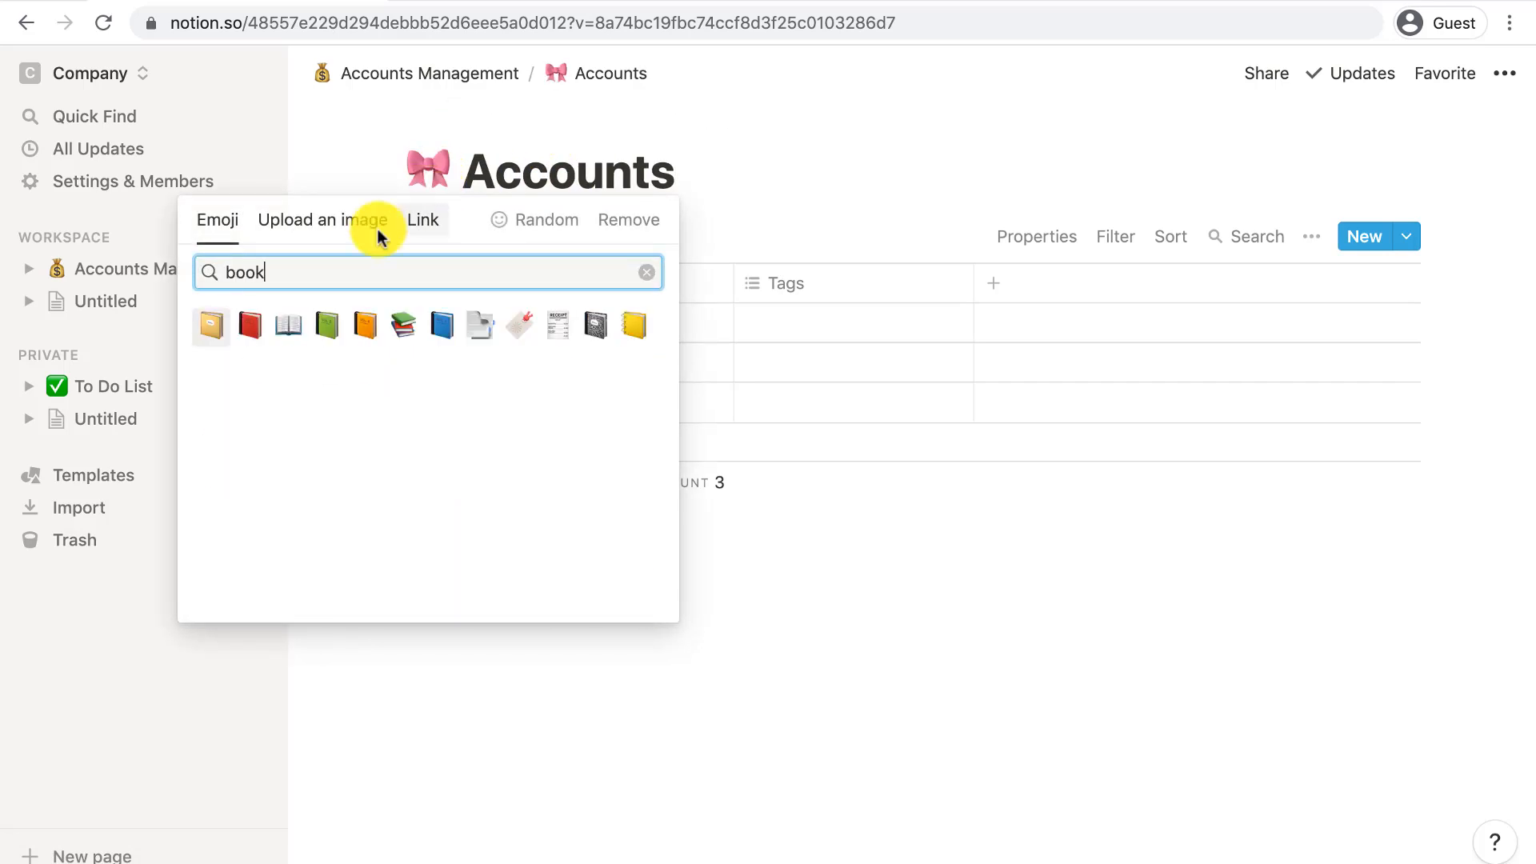
click(246, 328)
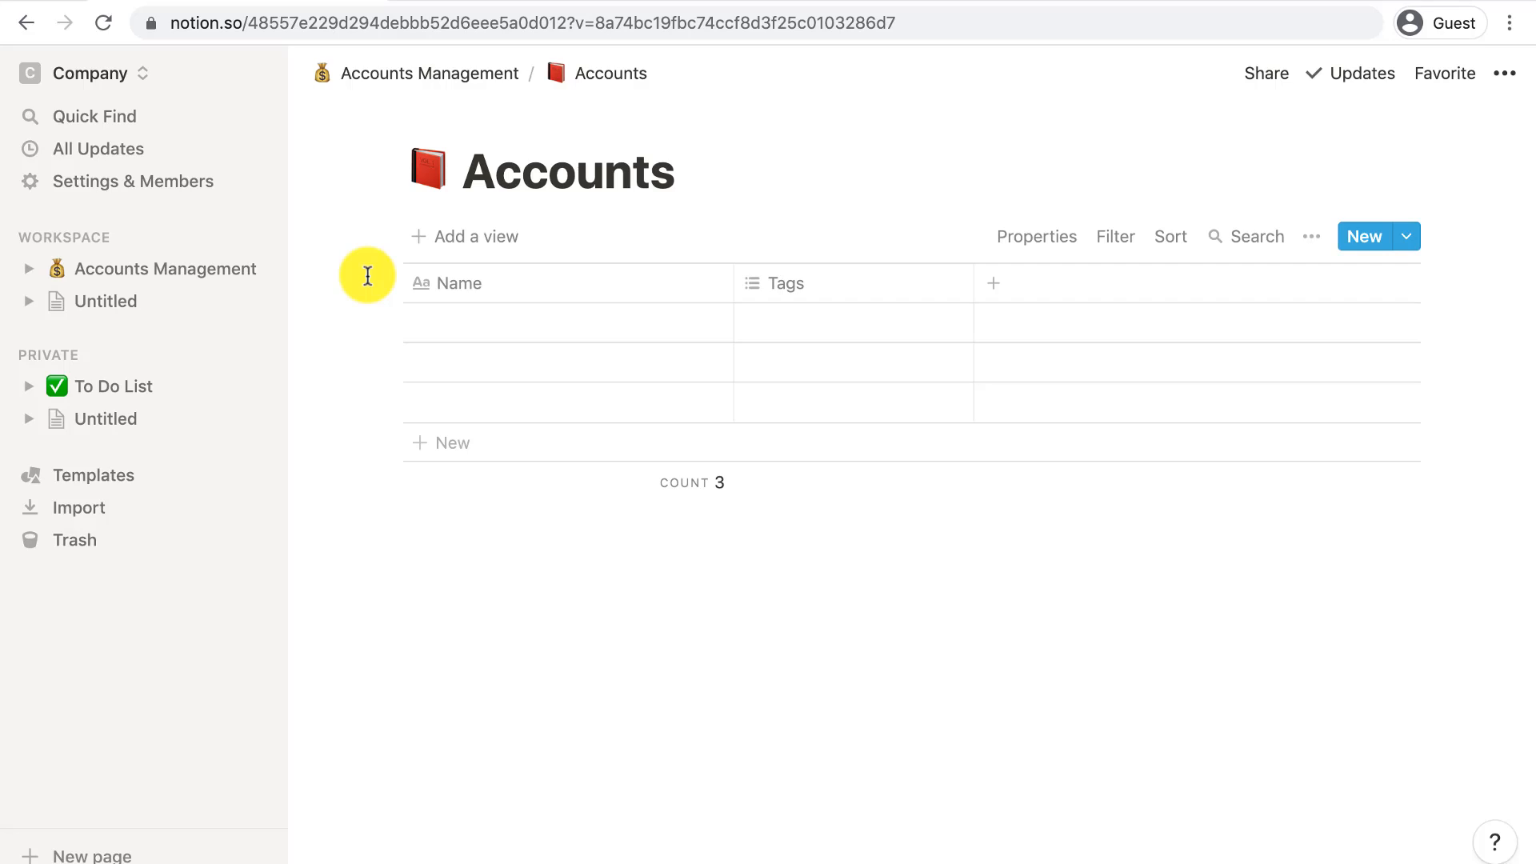
- Rename the Name column to Company Name and enter ABC Web Design in the first row
click(456, 286)
text(Company Name)
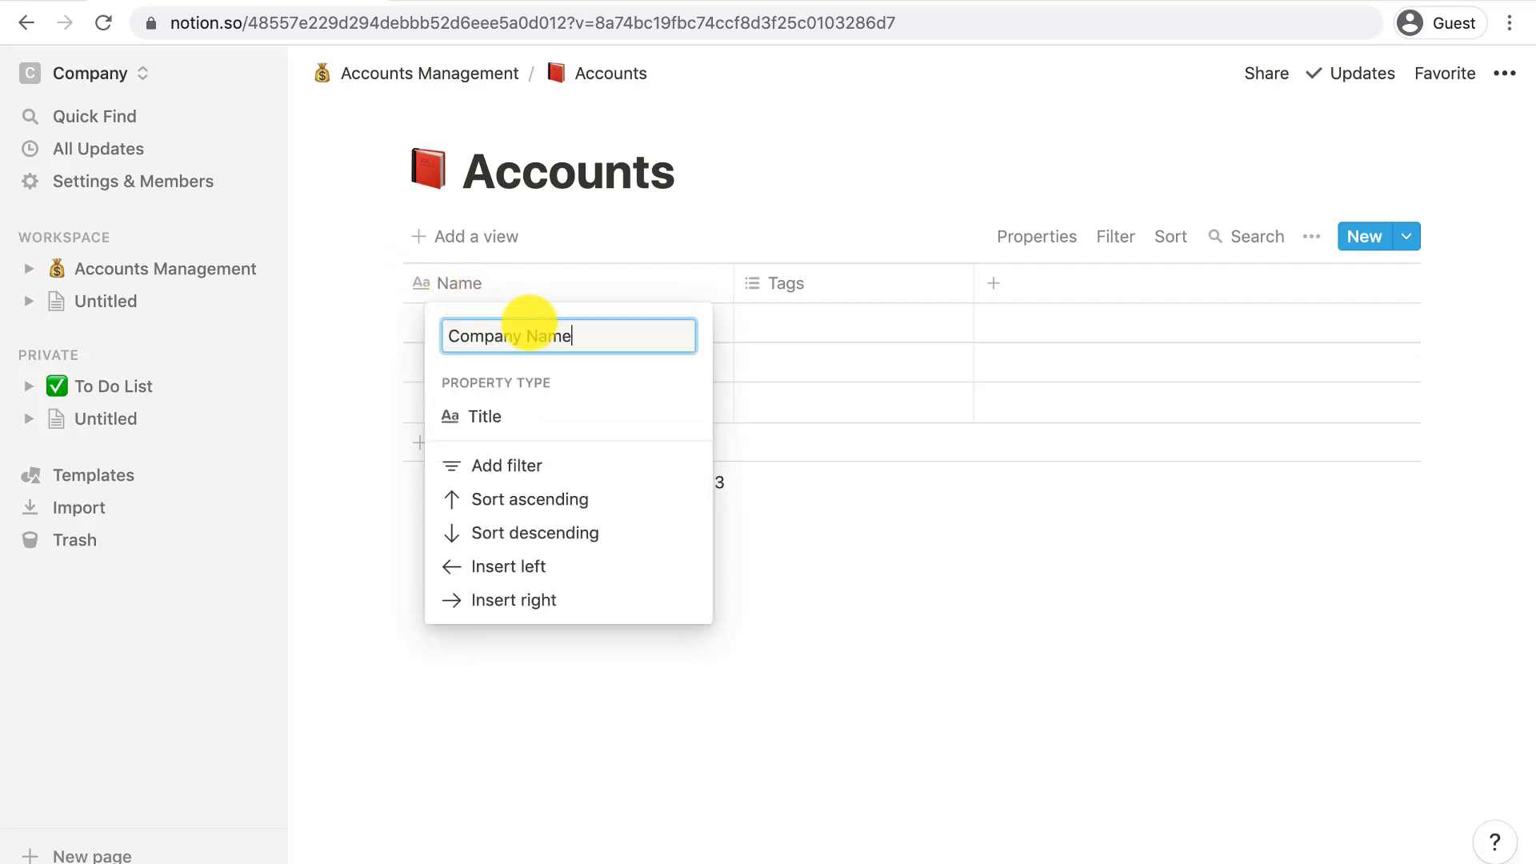
key(Return)
click(507, 334)
text(ABC Web Design)
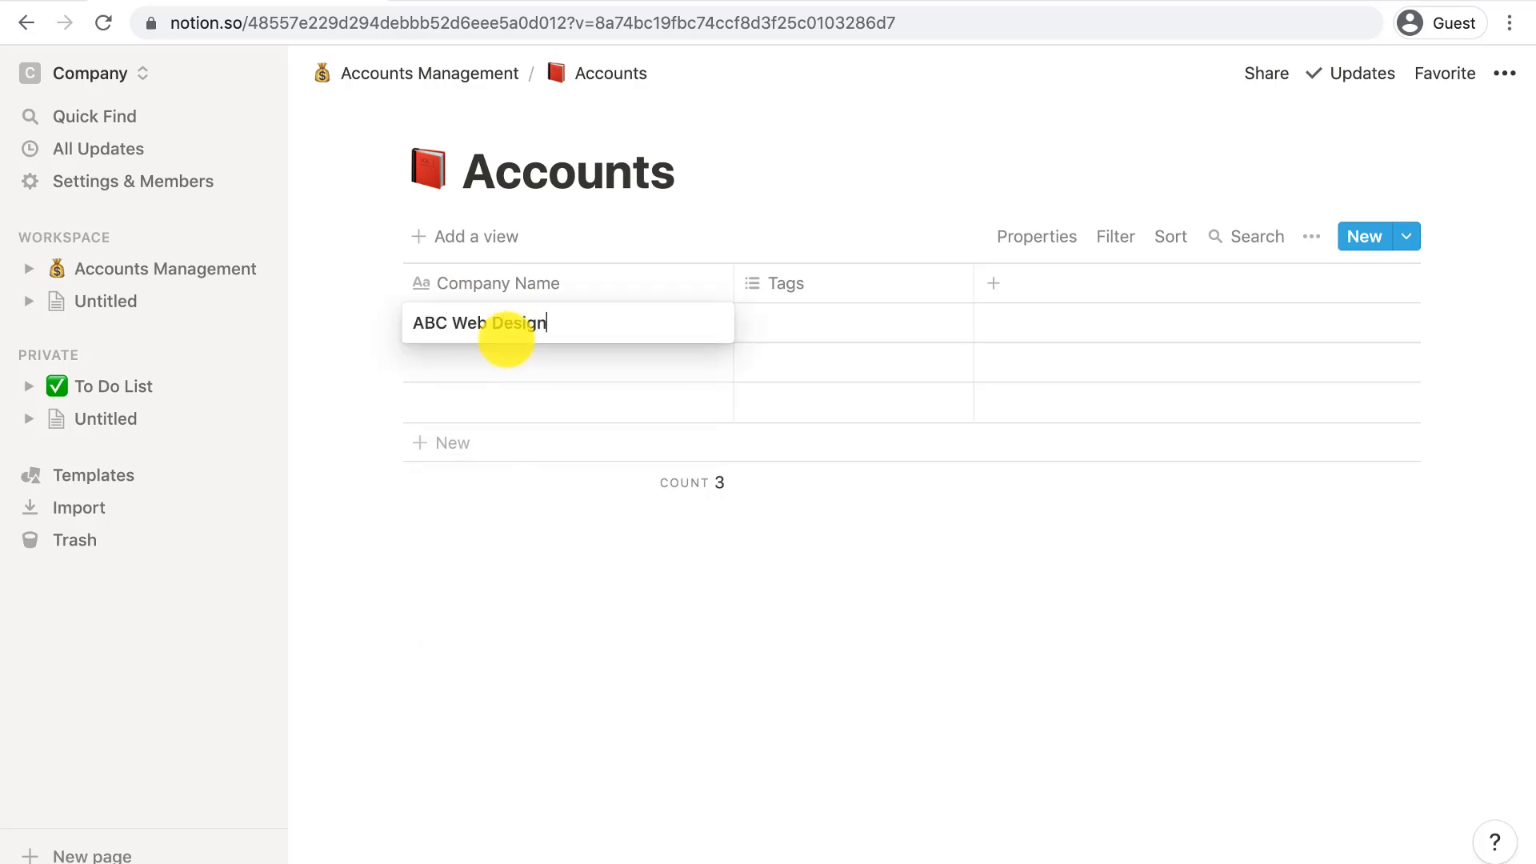
key(Escape)
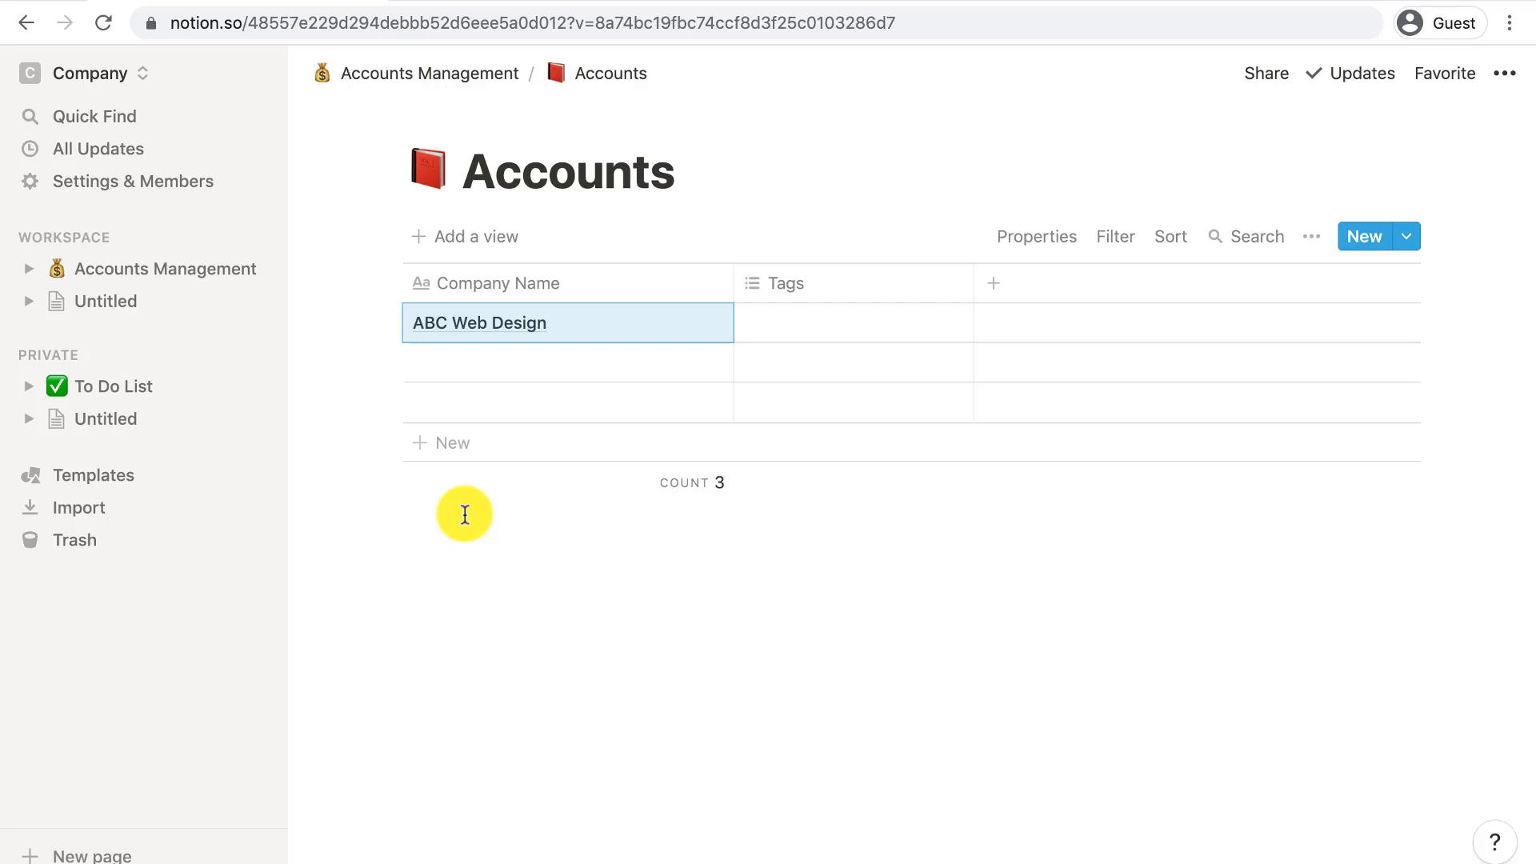
- Turn the Tags column into a Text column called Name and enter the contact's name
click(785, 282)
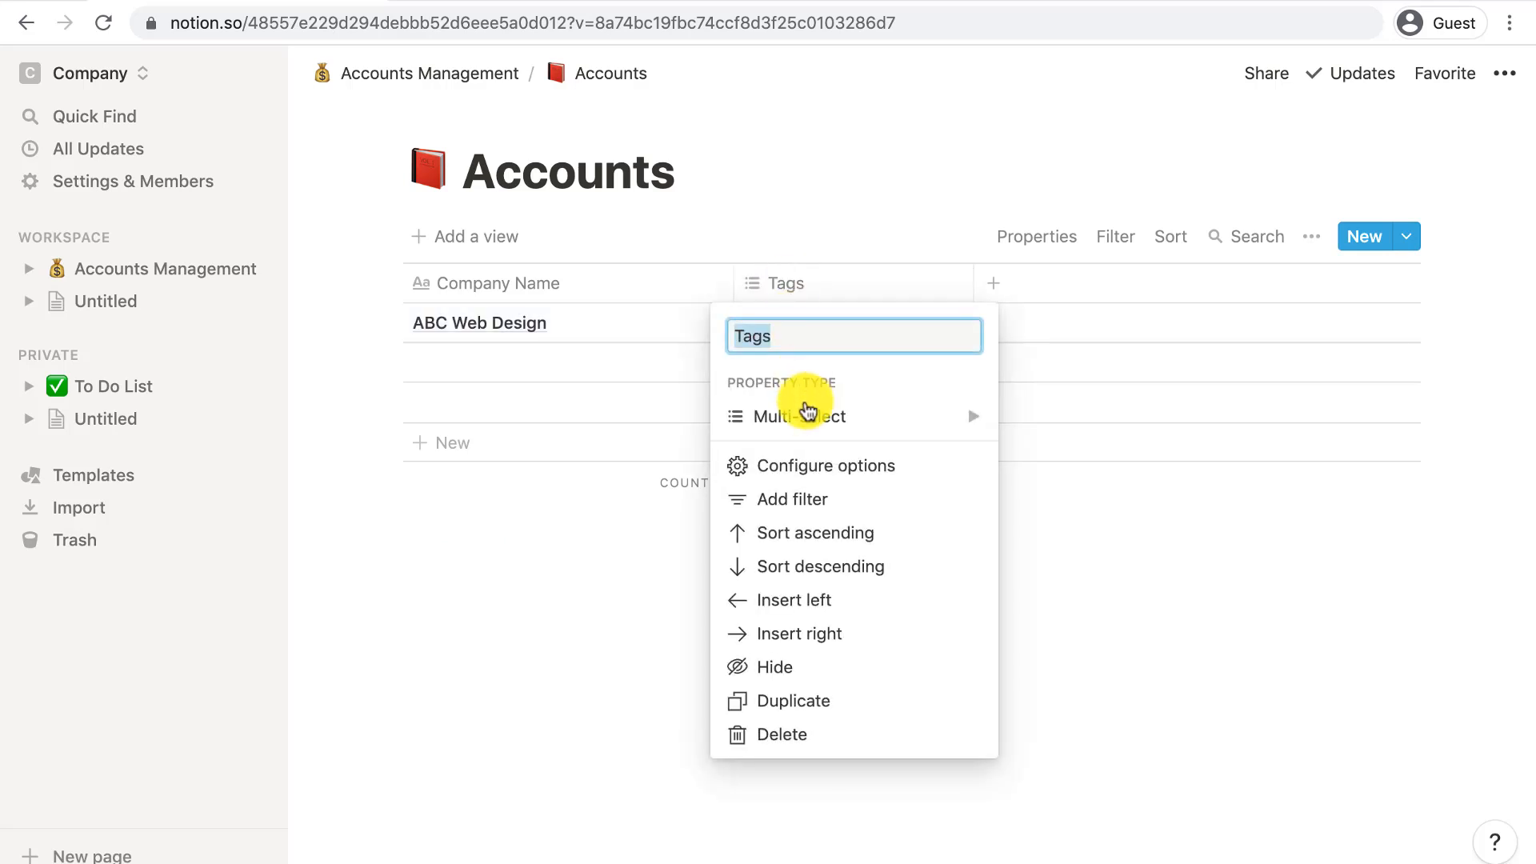
click(808, 412)
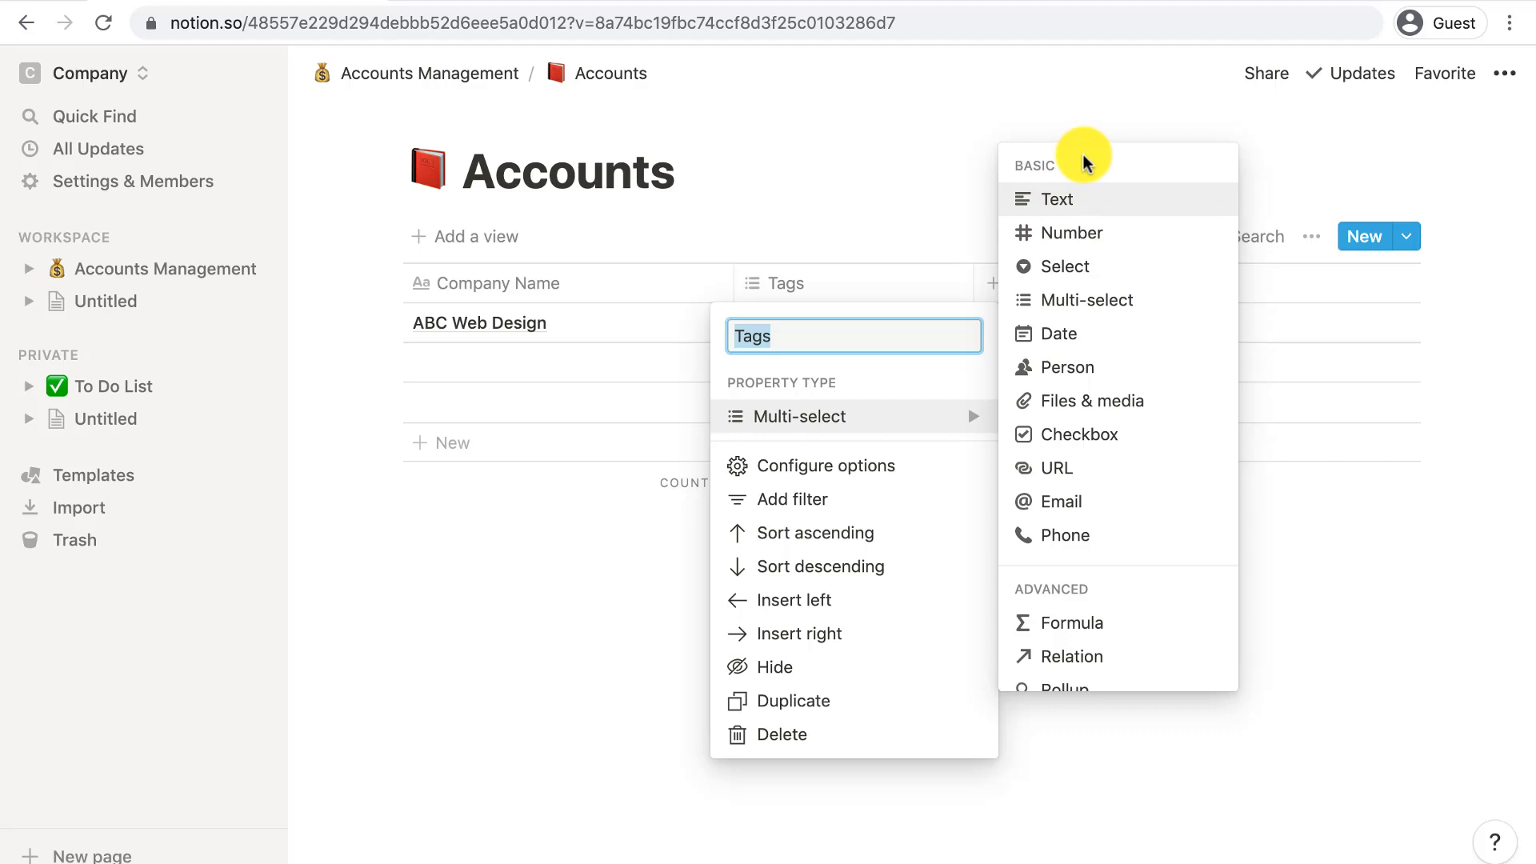
click(1056, 199)
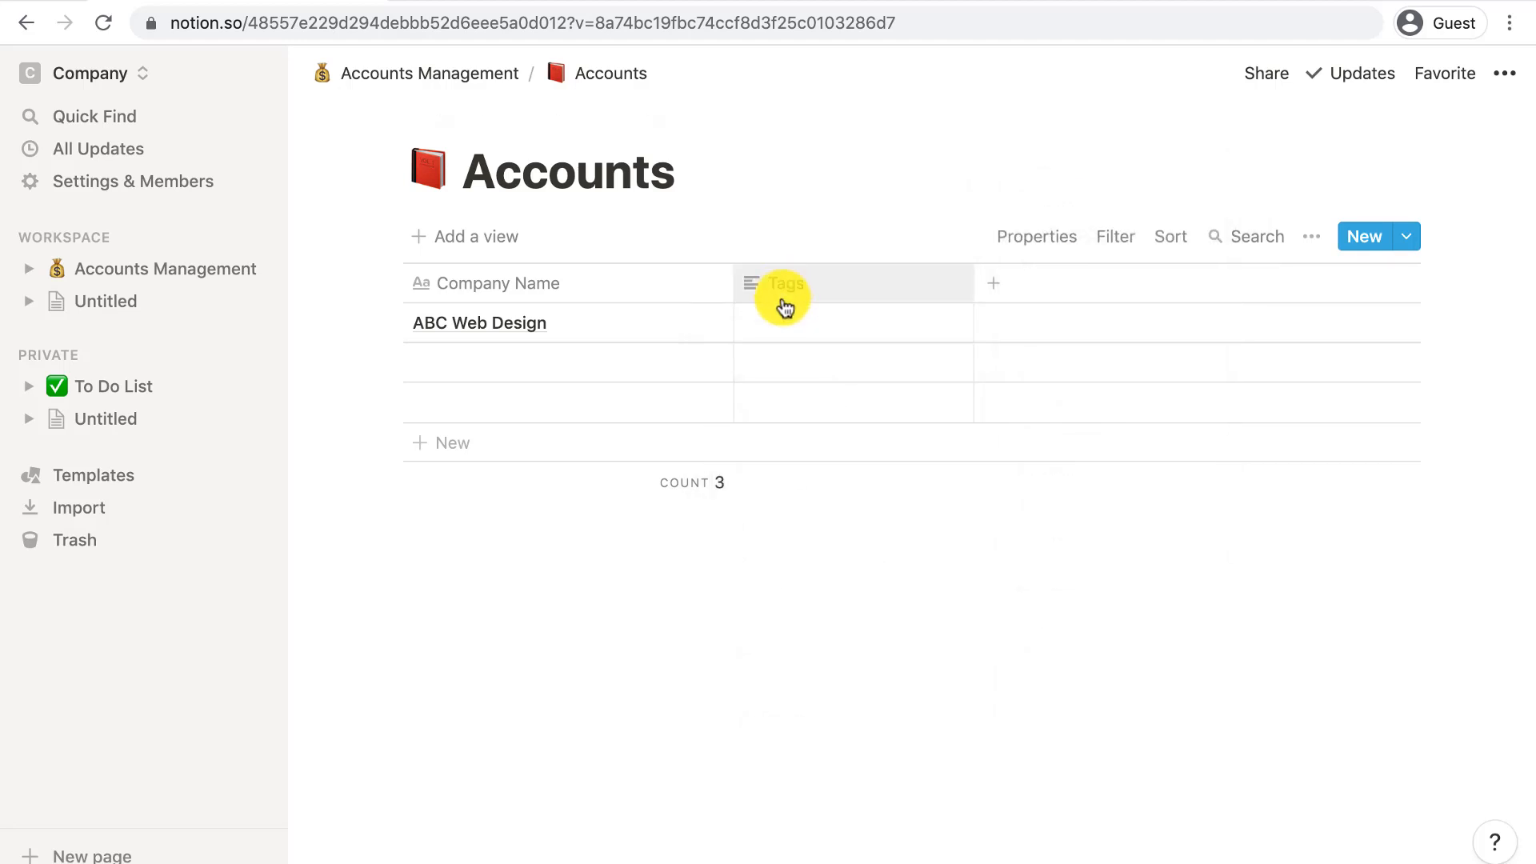
click(785, 290)
text(Name)
key(Return)
click(792, 323)
text(John Smith)
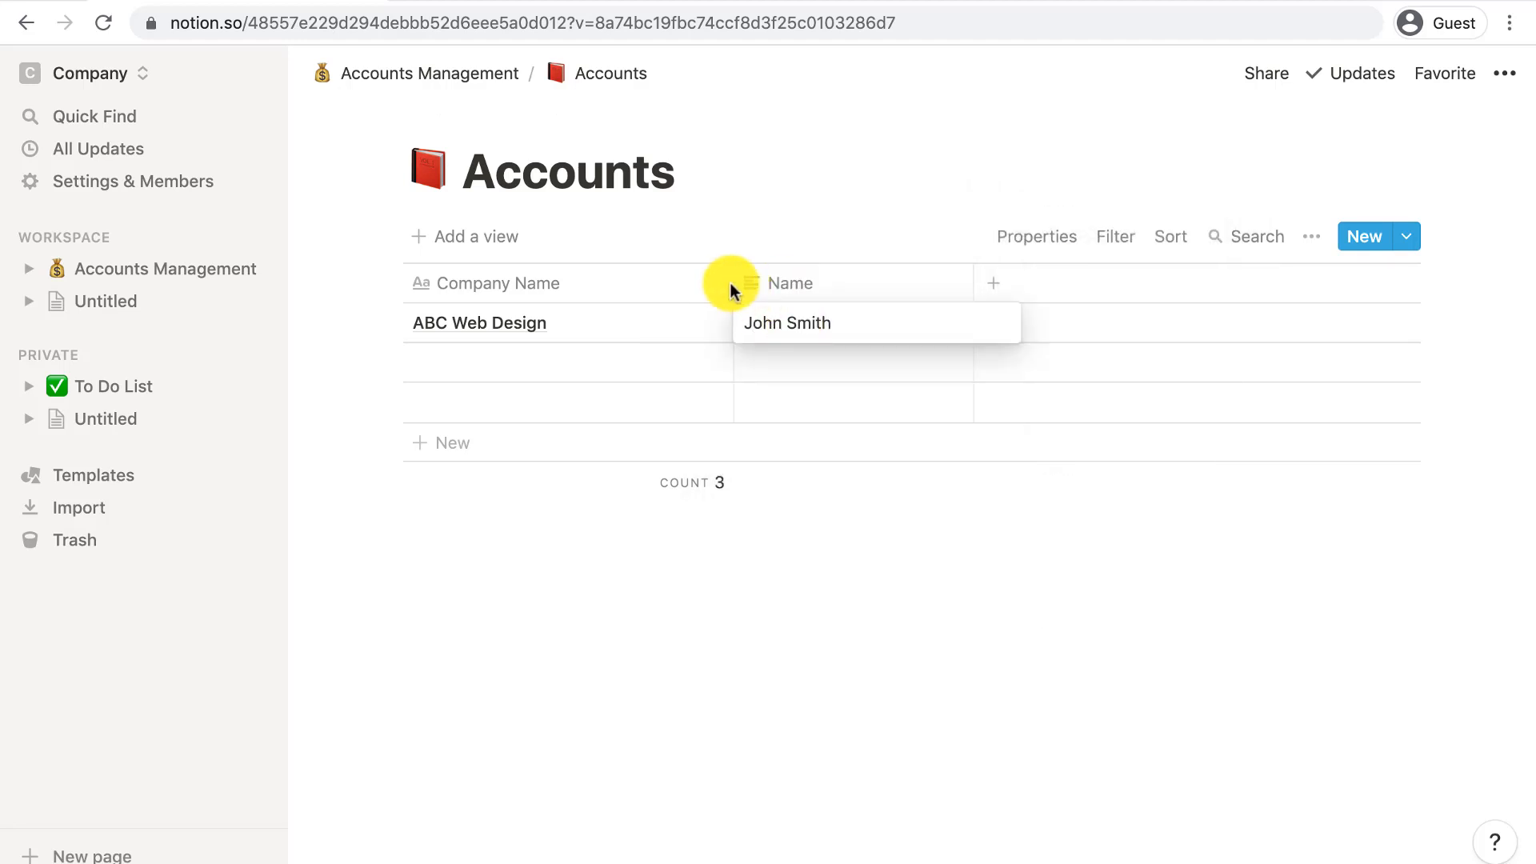
drag(729, 284, 610, 284)
- Add an Email property column and fill in the contact's e-mail address
click(875, 283)
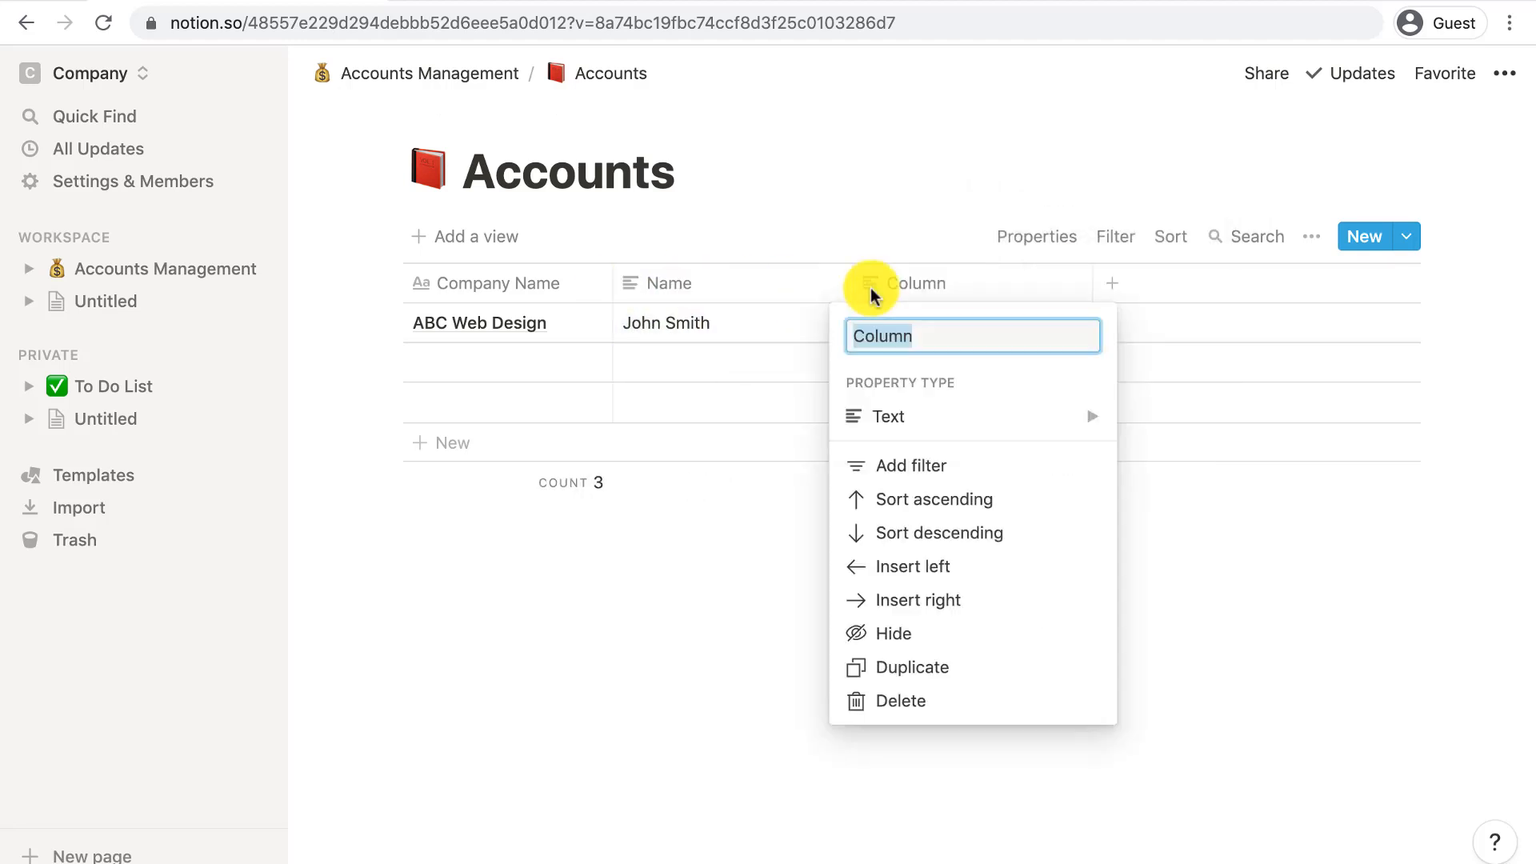
click(891, 412)
click(1179, 501)
click(908, 283)
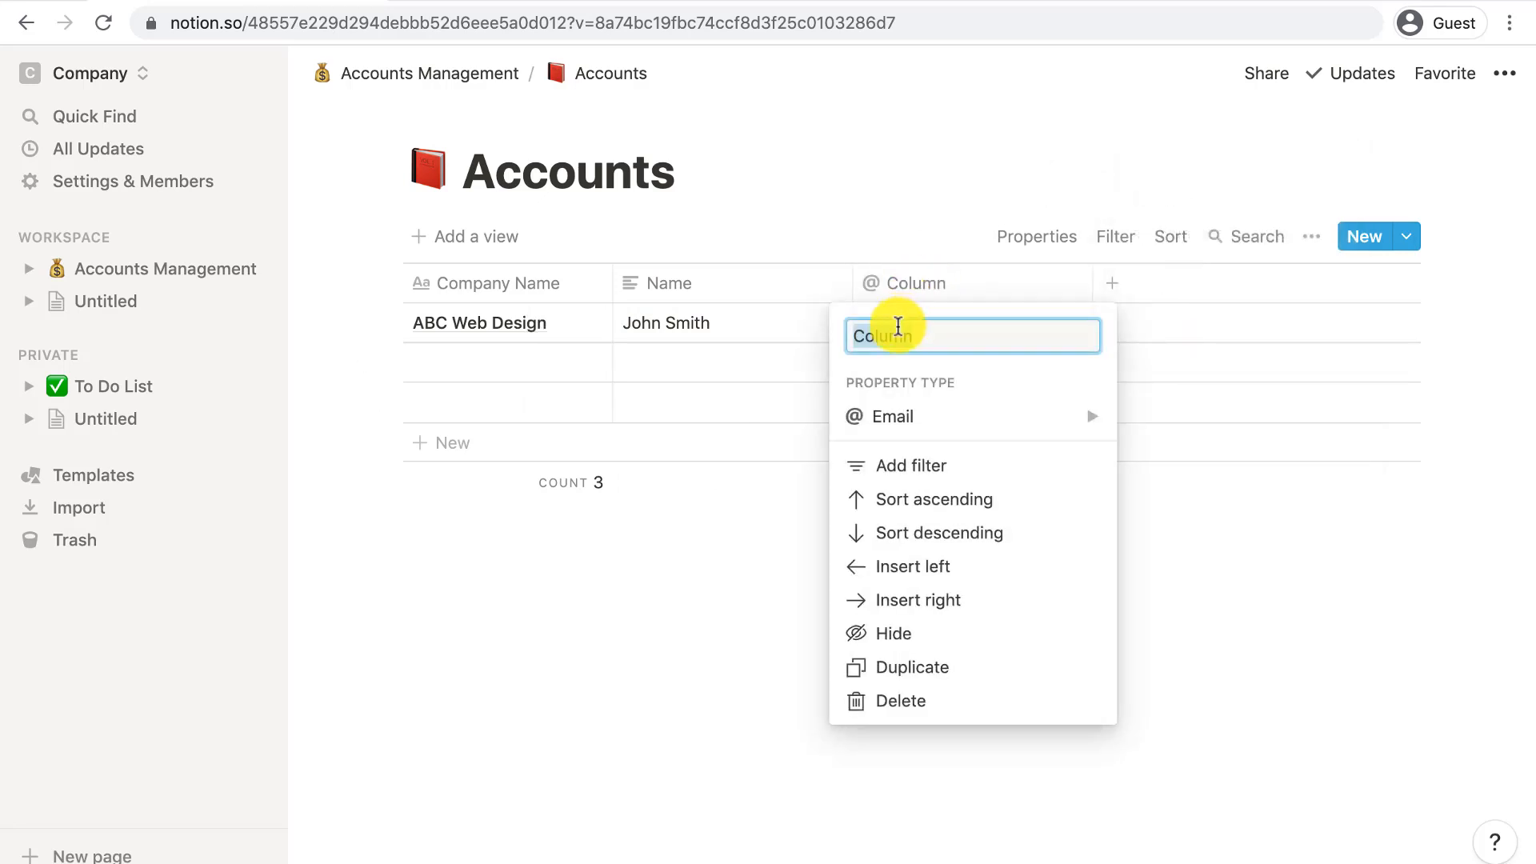
text(Email)
key(Return)
click(899, 324)
key(Return)
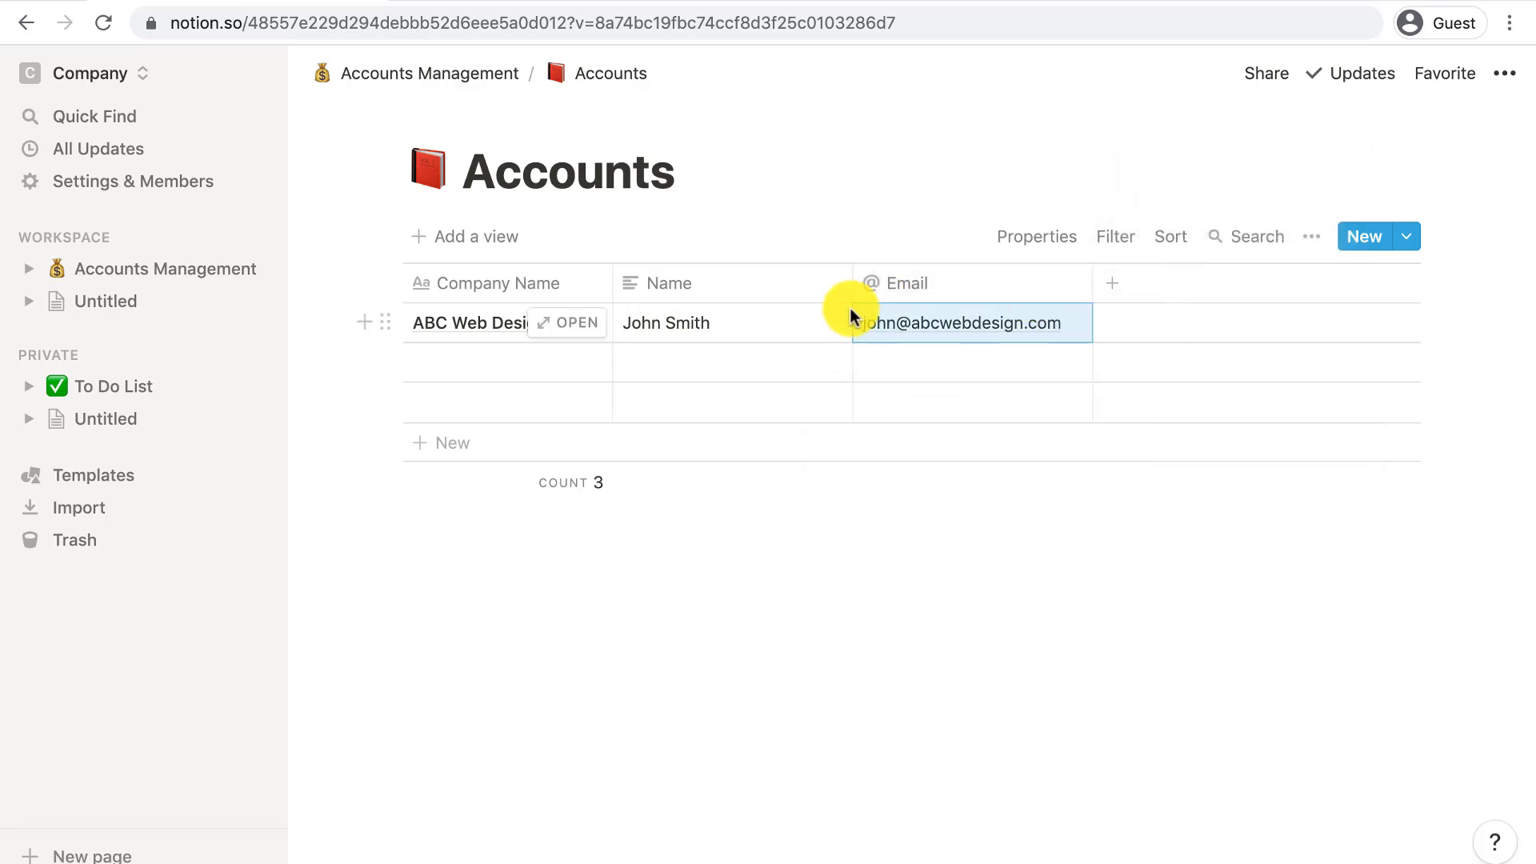
drag(852, 285, 758, 285)
- Add a Phone property column and fill in the contact's phone number
click(1019, 279)
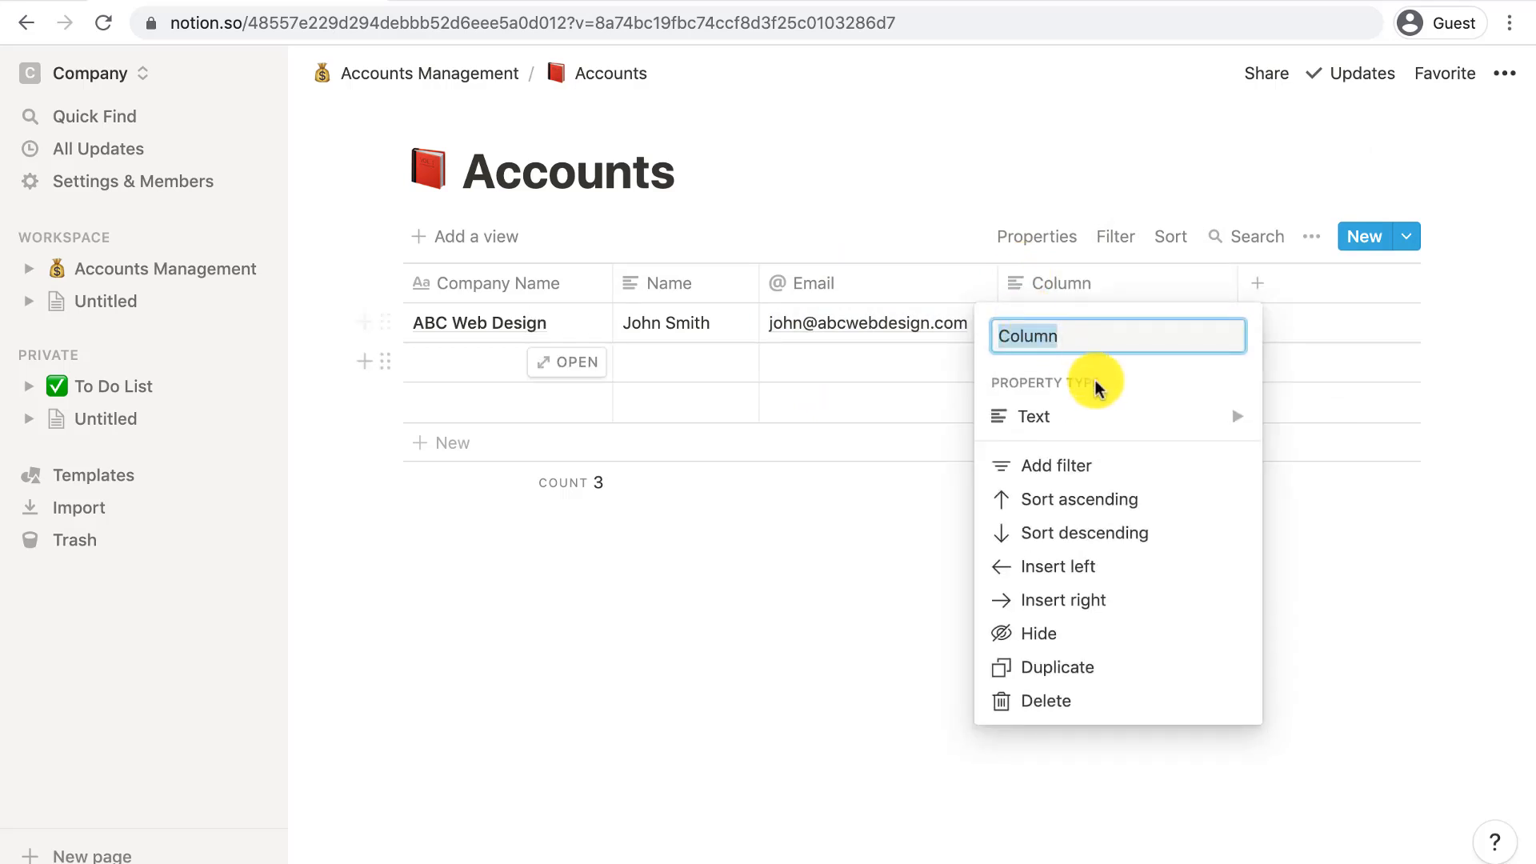
click(1104, 414)
click(1322, 524)
text(Phone)
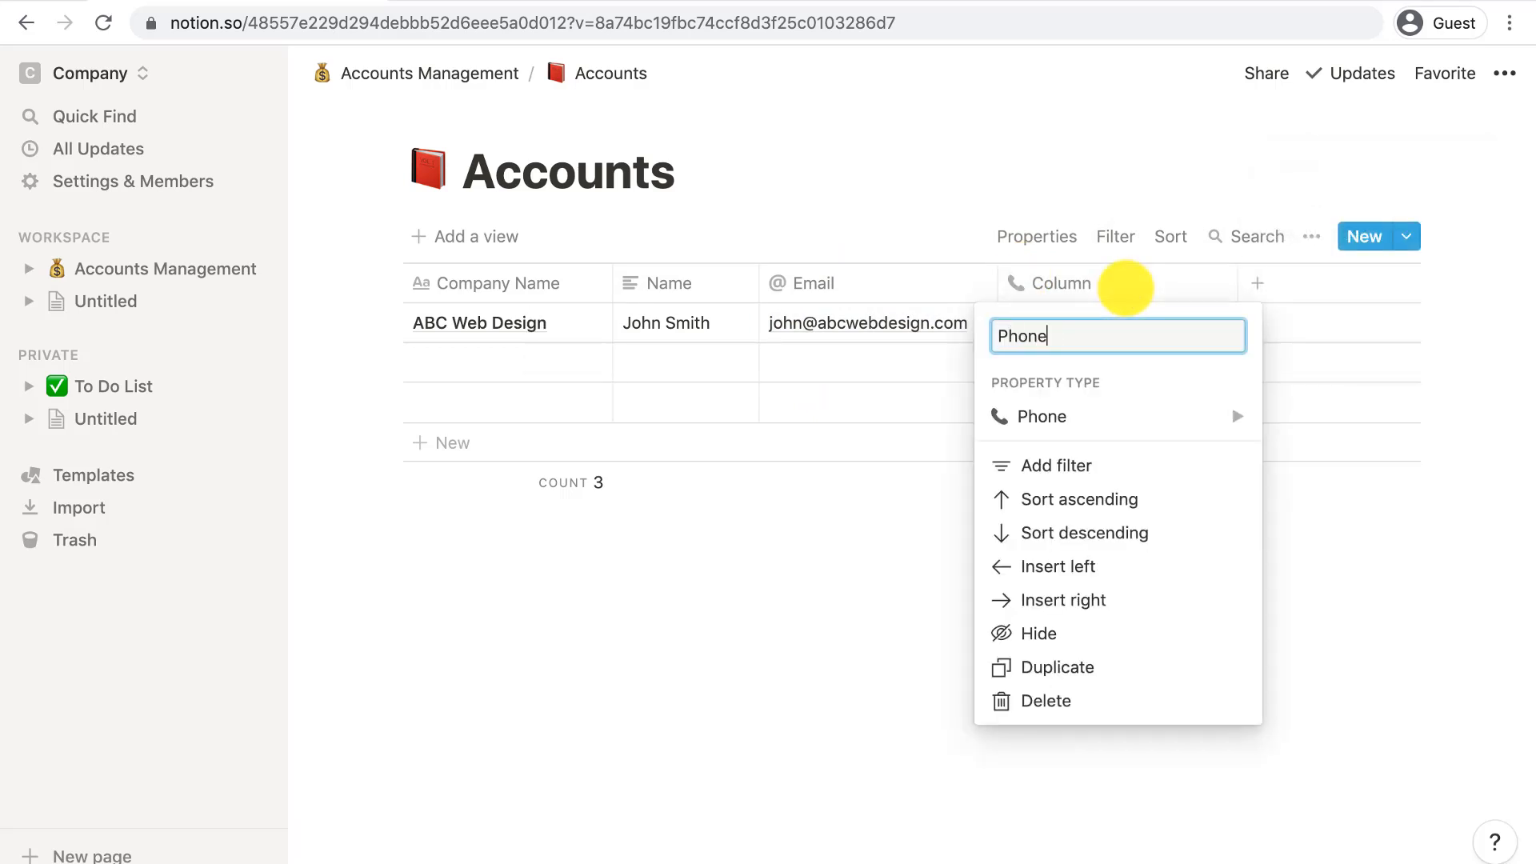
key(Return)
click(1100, 321)
key(Return)
drag(1232, 281, 1149, 281)
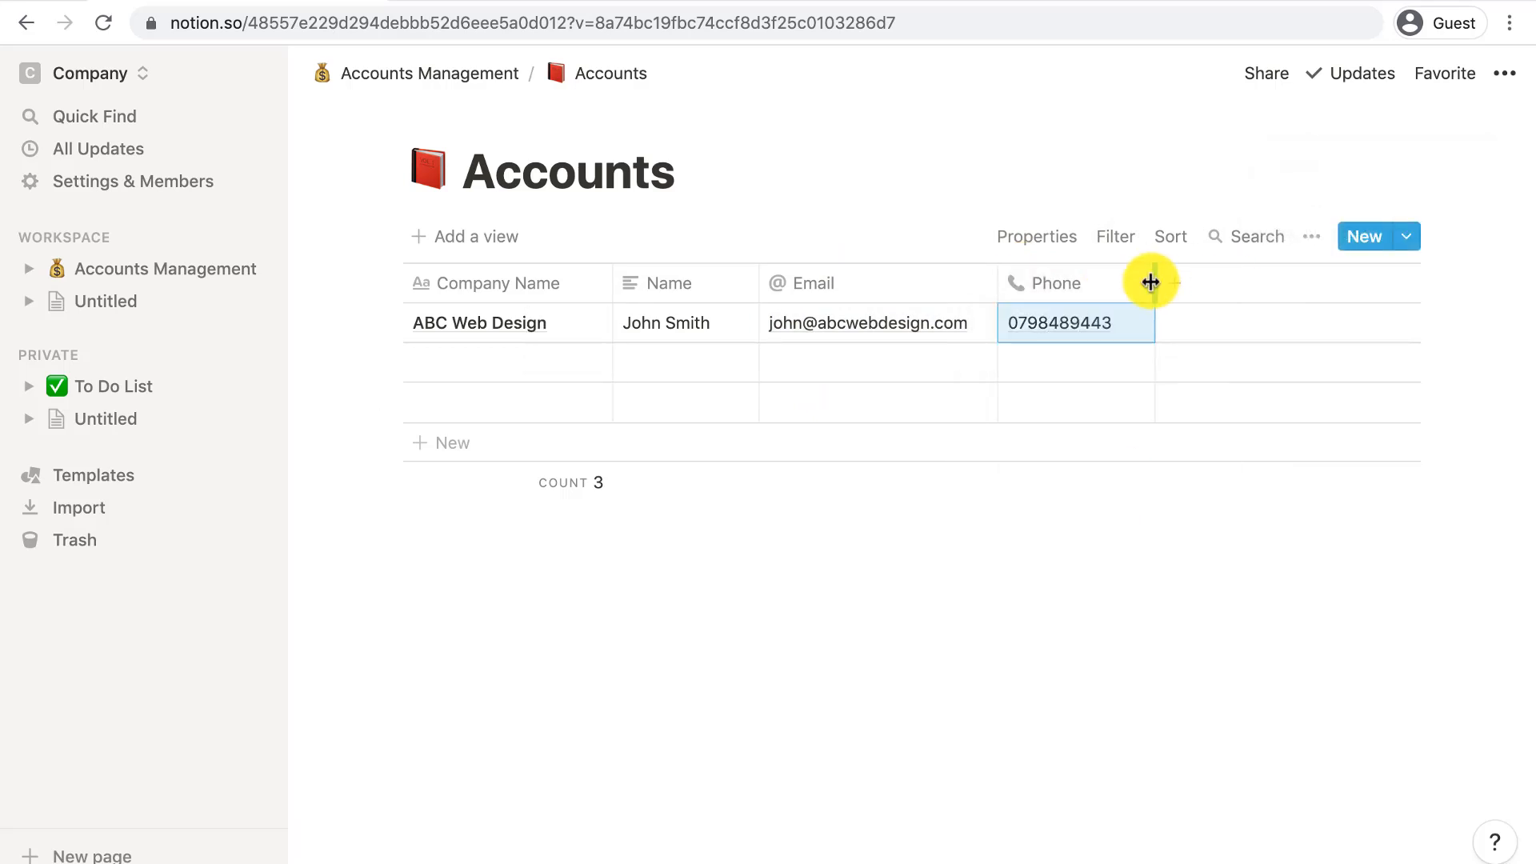
- Add a Contract Start date column set to Jun 23, 2021 for the first row
click(1174, 283)
click(1190, 413)
click(984, 353)
click(1200, 281)
text(Cont)
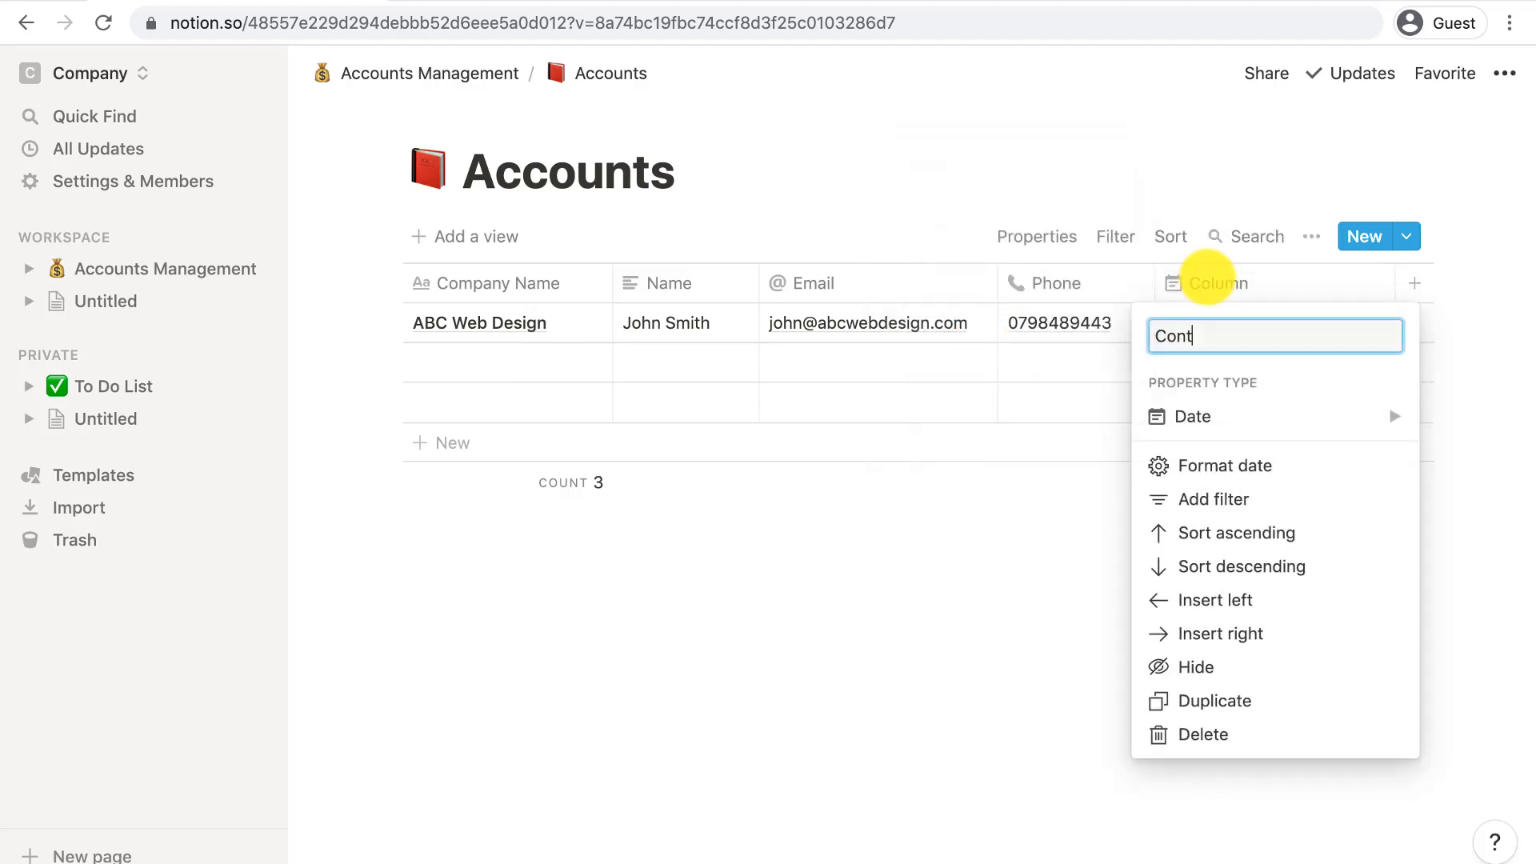
text(ract Start)
key(Return)
click(1238, 322)
click(1285, 489)
click(1042, 514)
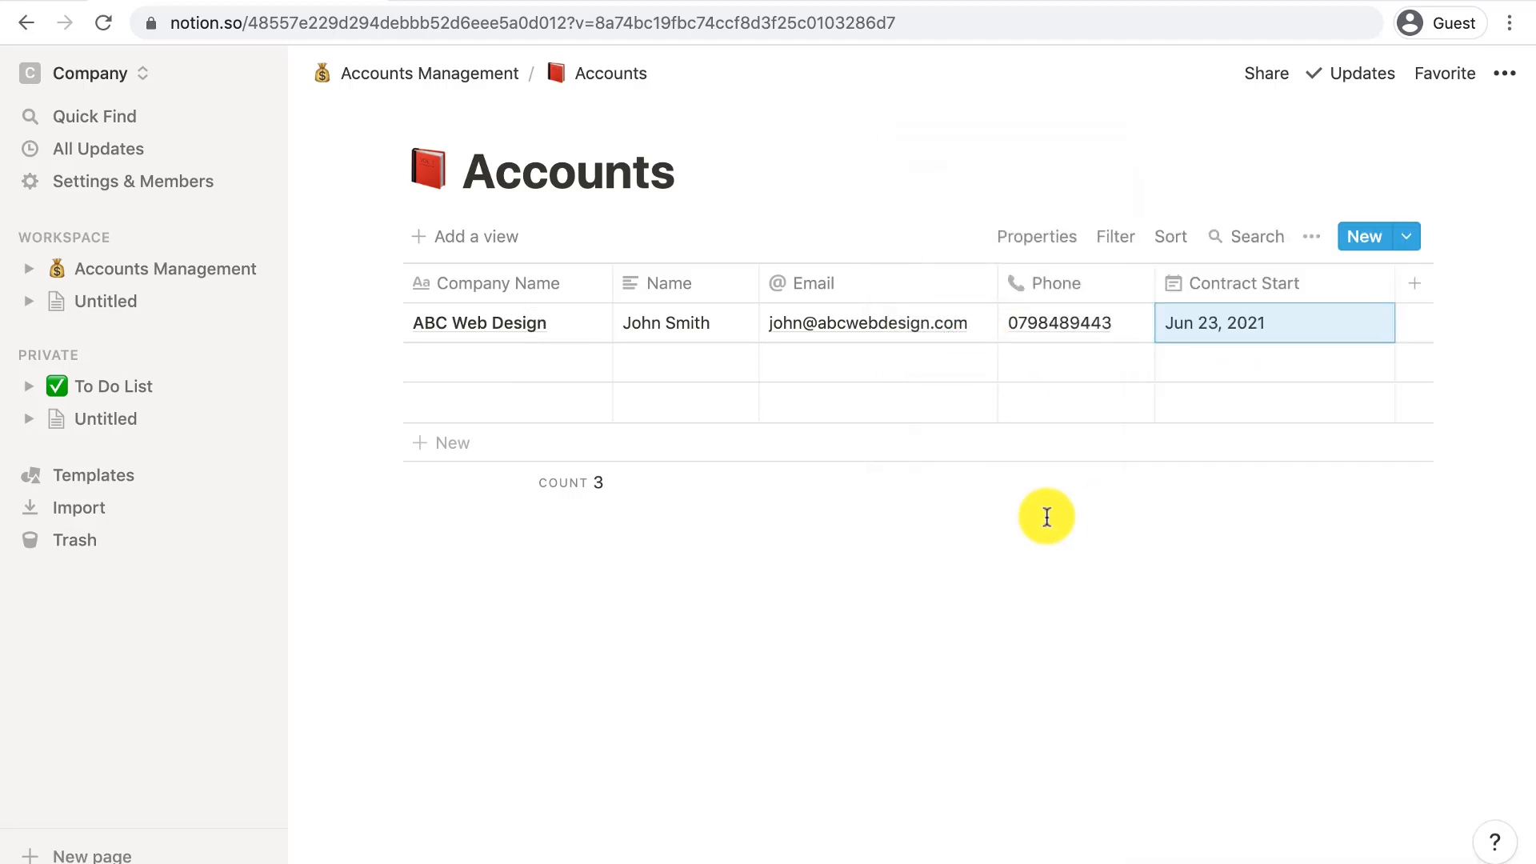
drag(1392, 281, 1321, 283)
- Add a Contract End date column with Jun 23, 2022 for the first row
click(1338, 292)
text(Contract End)
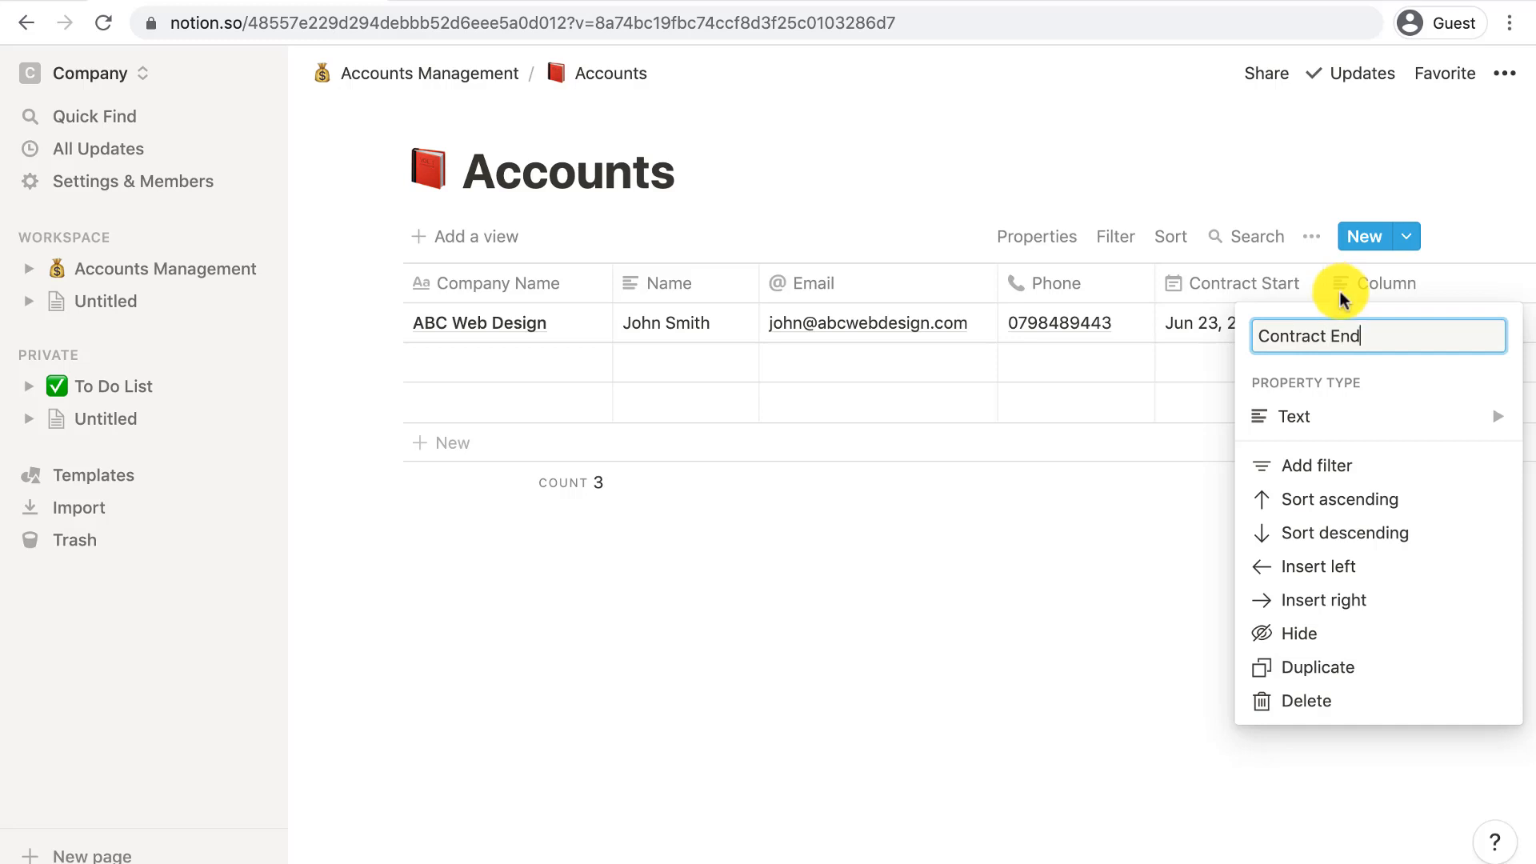
click(1320, 416)
click(1128, 328)
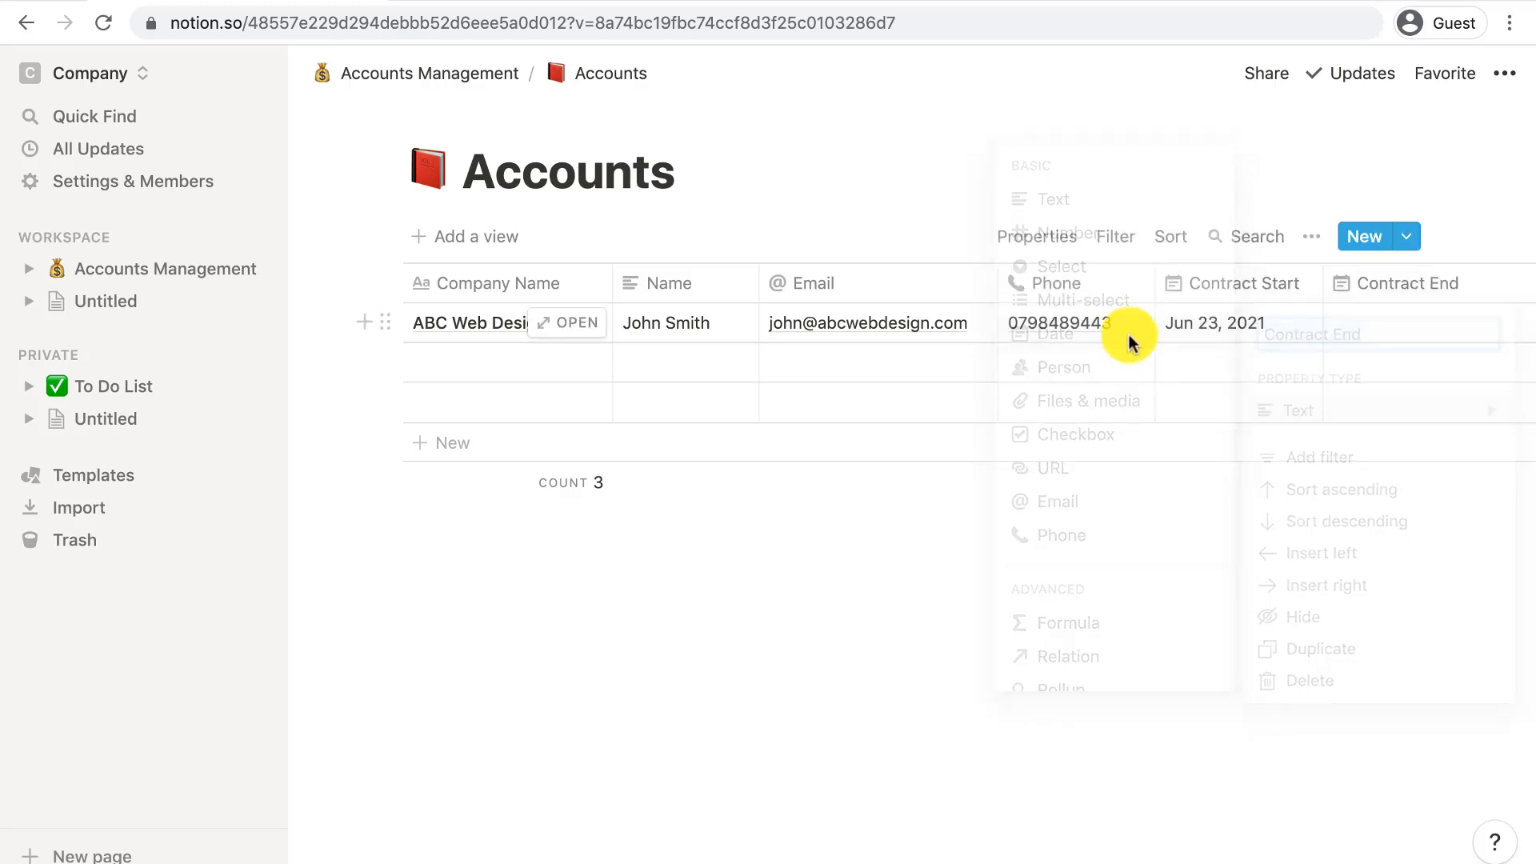
click(1369, 320)
click(1326, 257)
key(BackSpace)
text(23, 2022)
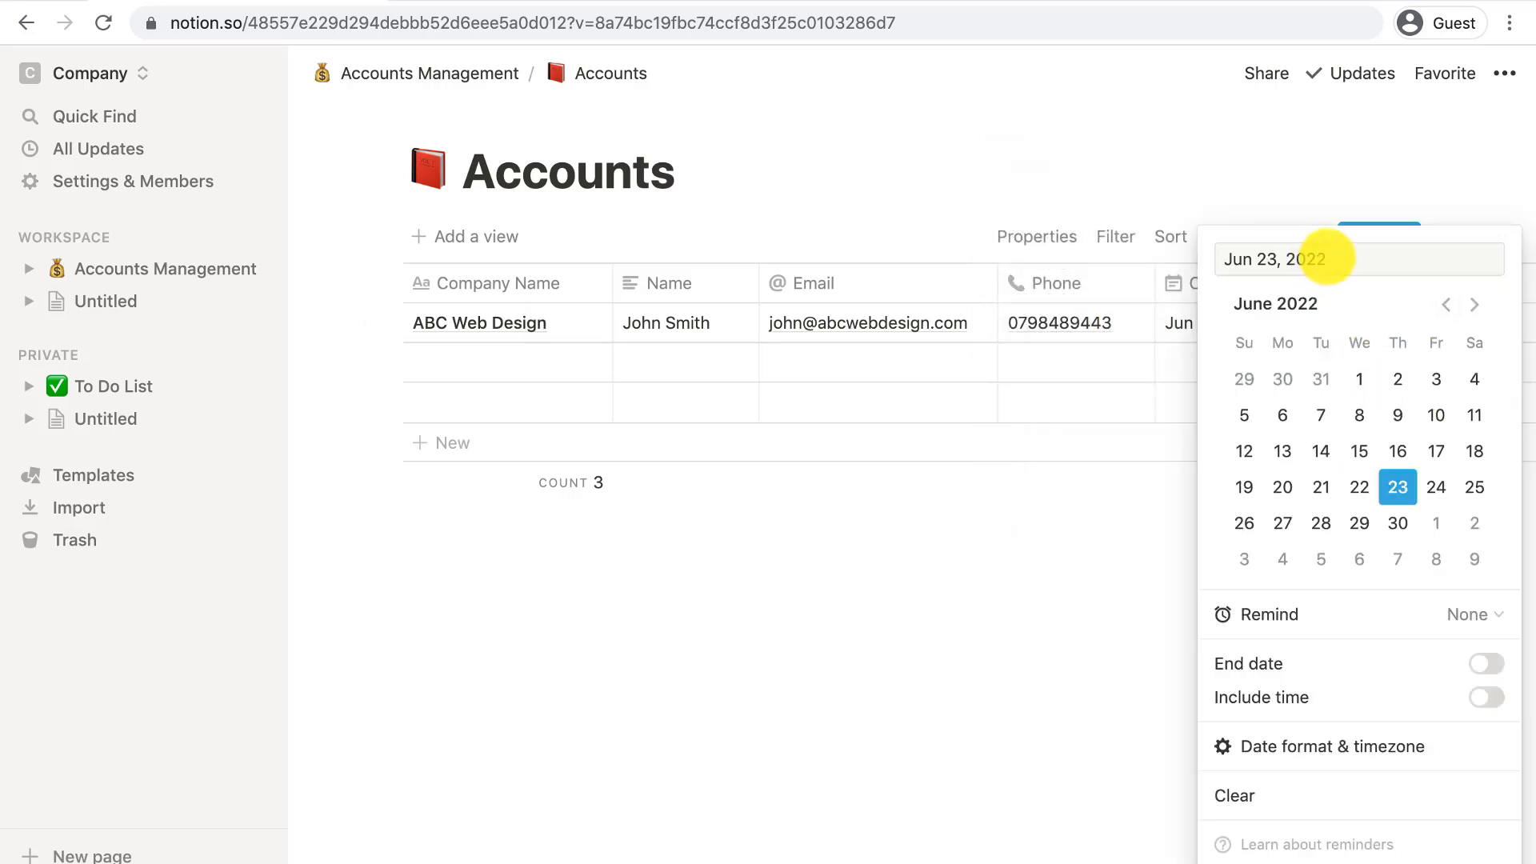
click(1397, 486)
scroll(1322, 366, right, 2)
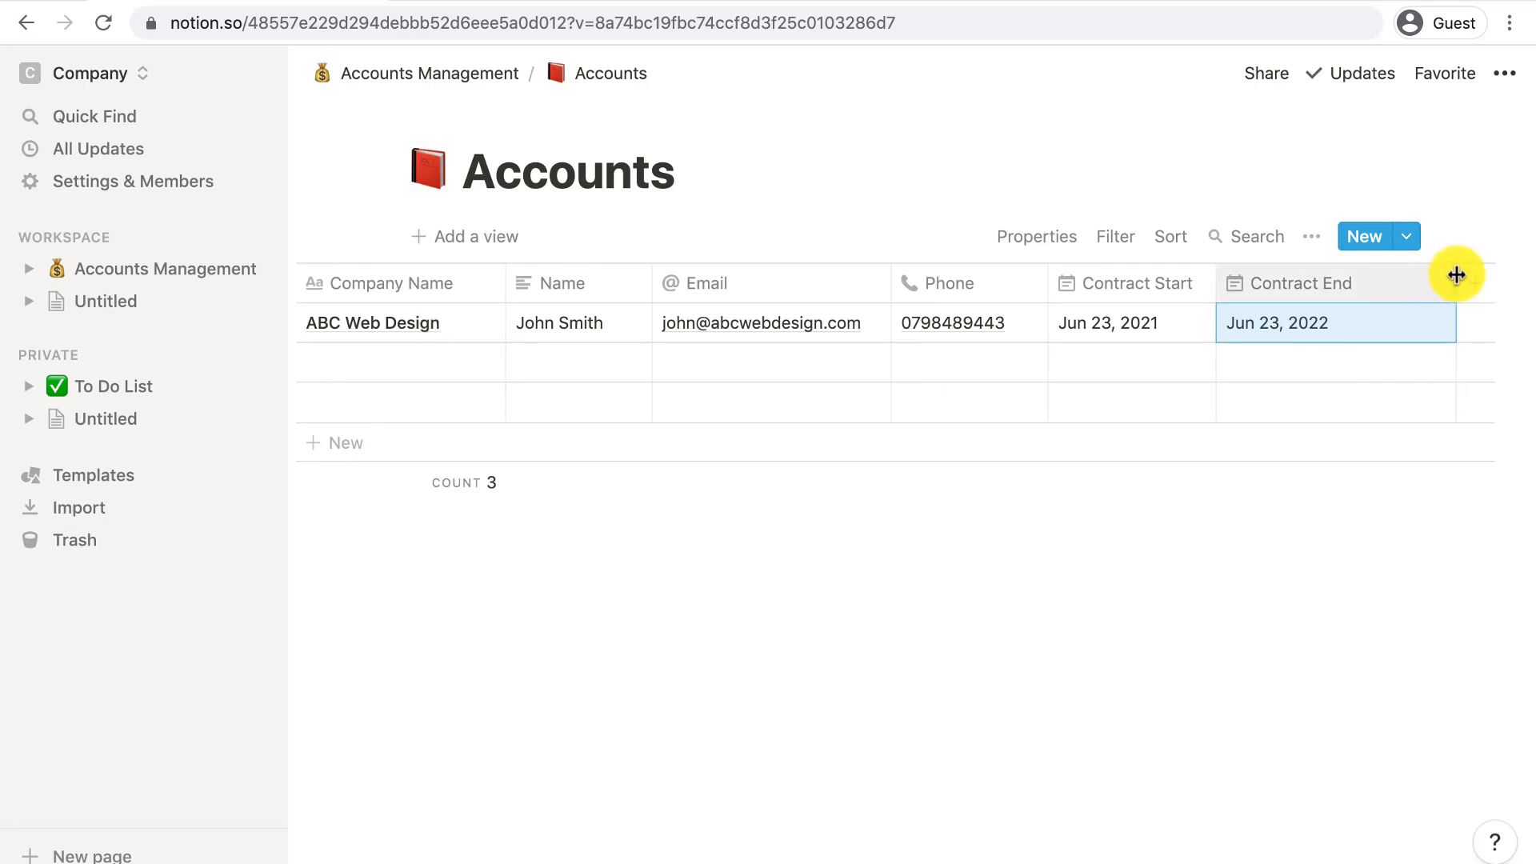
drag(1457, 272, 1398, 278)
- Make Contract End a formula: dateAdd(prop("Contract Start"),1,"years")
click(1300, 283)
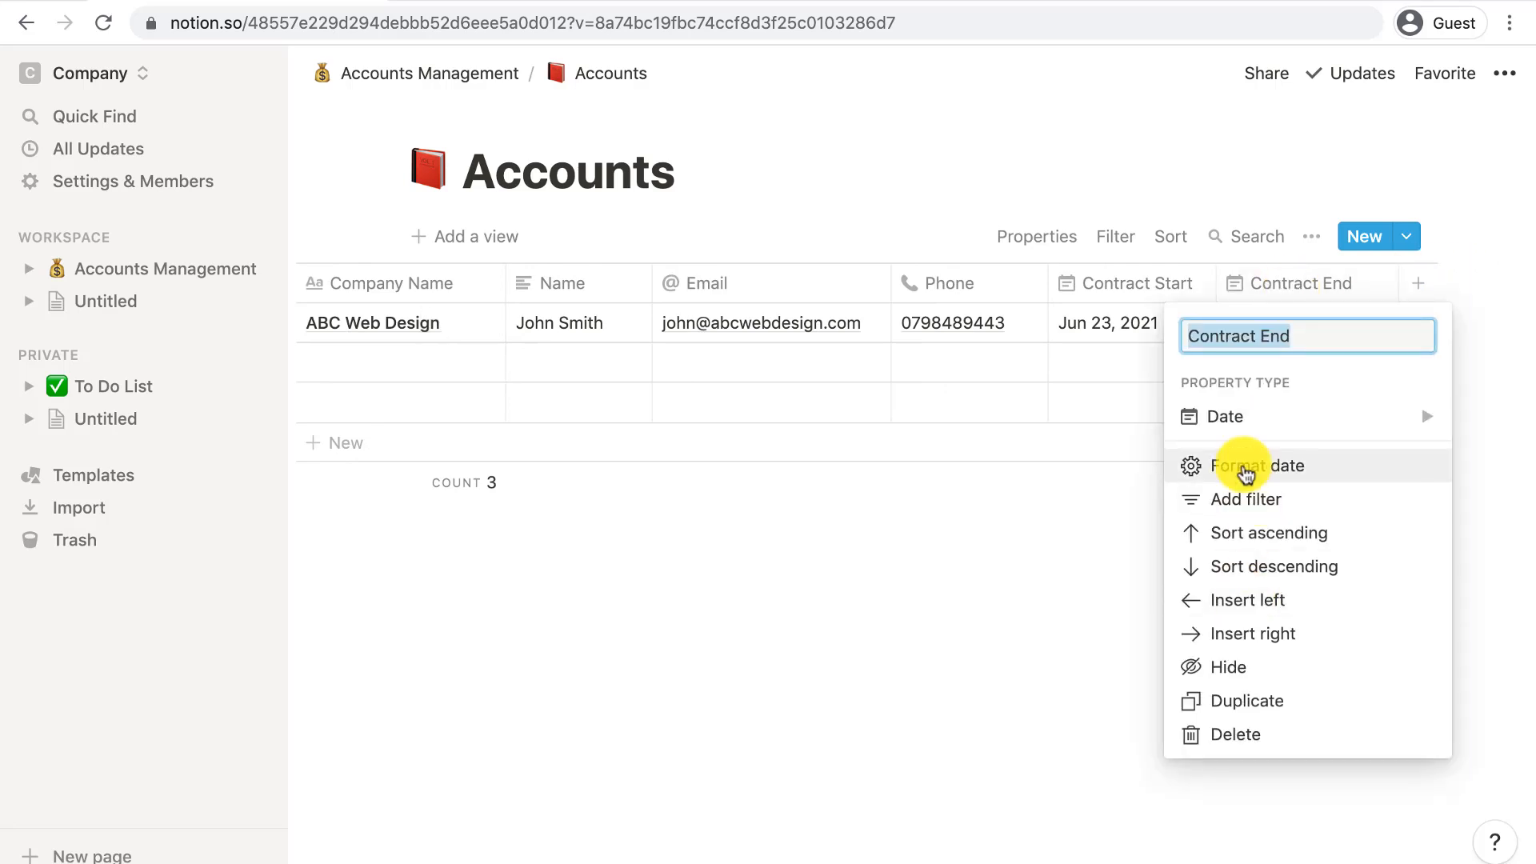
mouse_move(1219, 428)
scroll(987, 480, down, 2)
click(989, 478)
click(1307, 323)
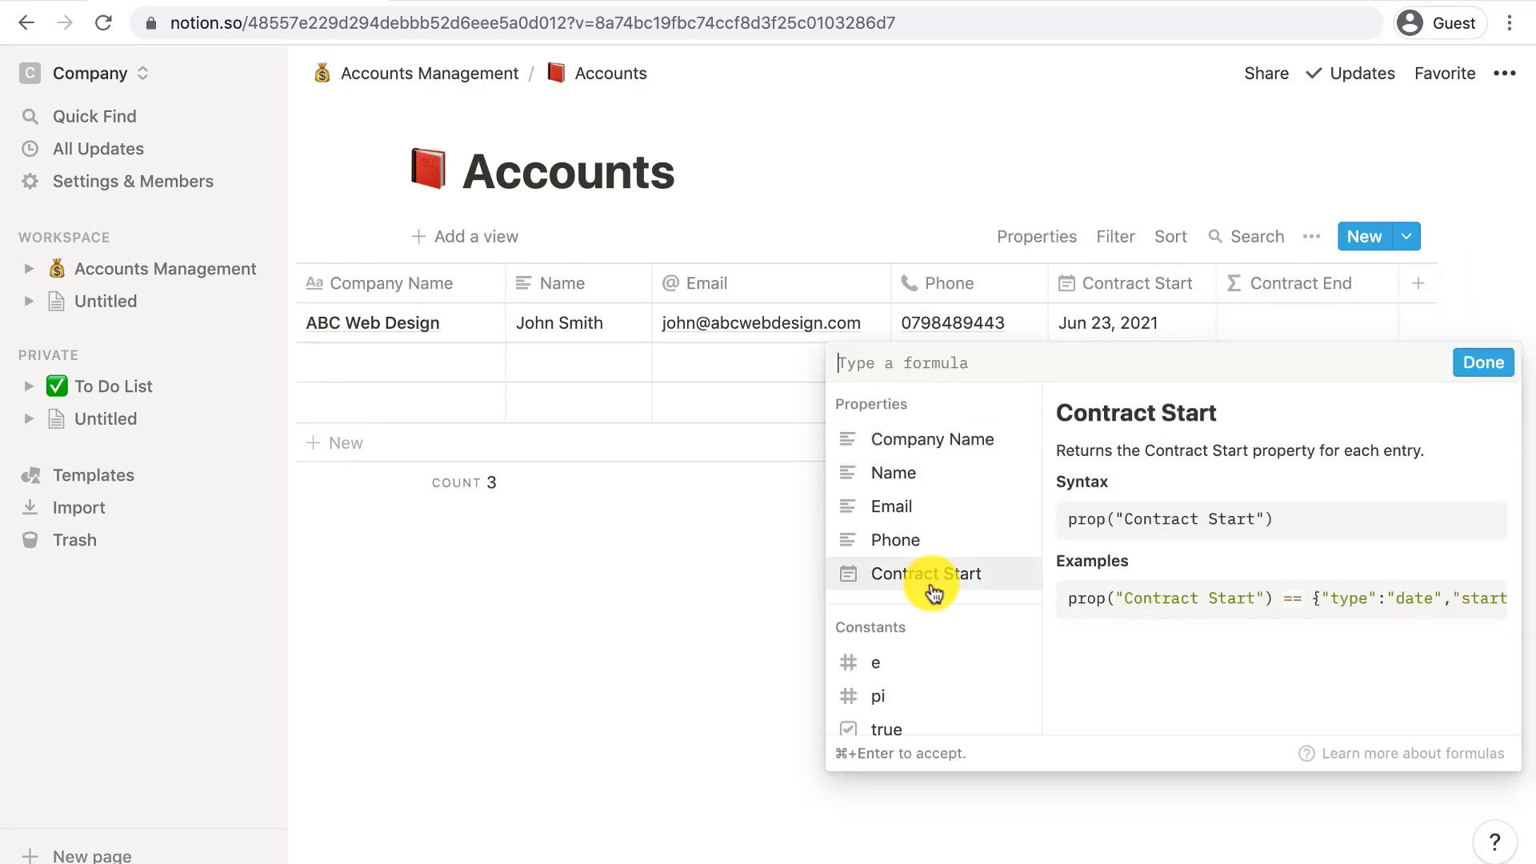
scroll(932, 593, down, 10)
text(date)
click(928, 447)
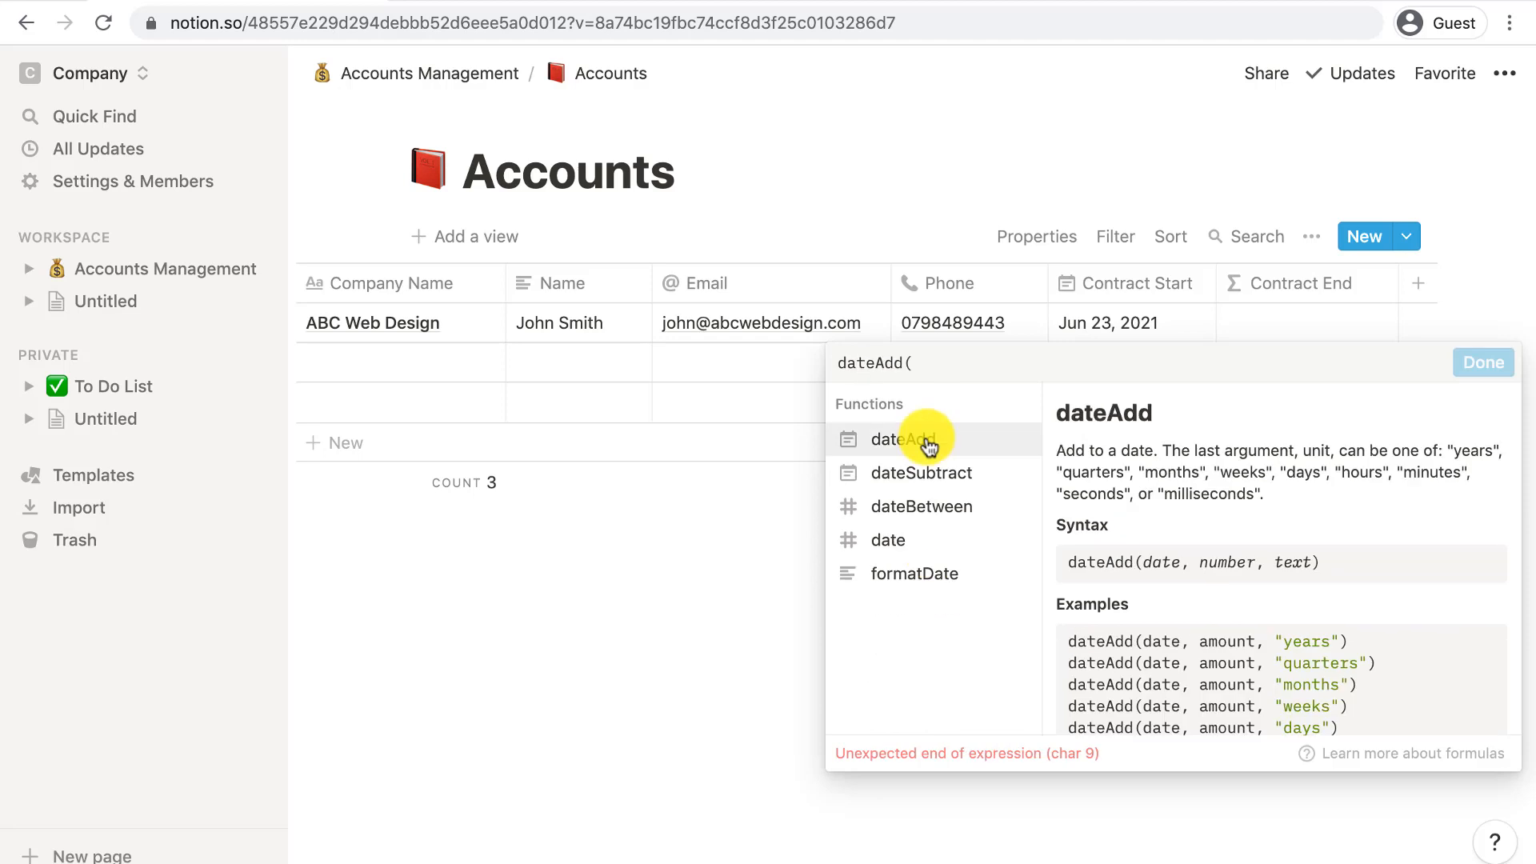
text(con)
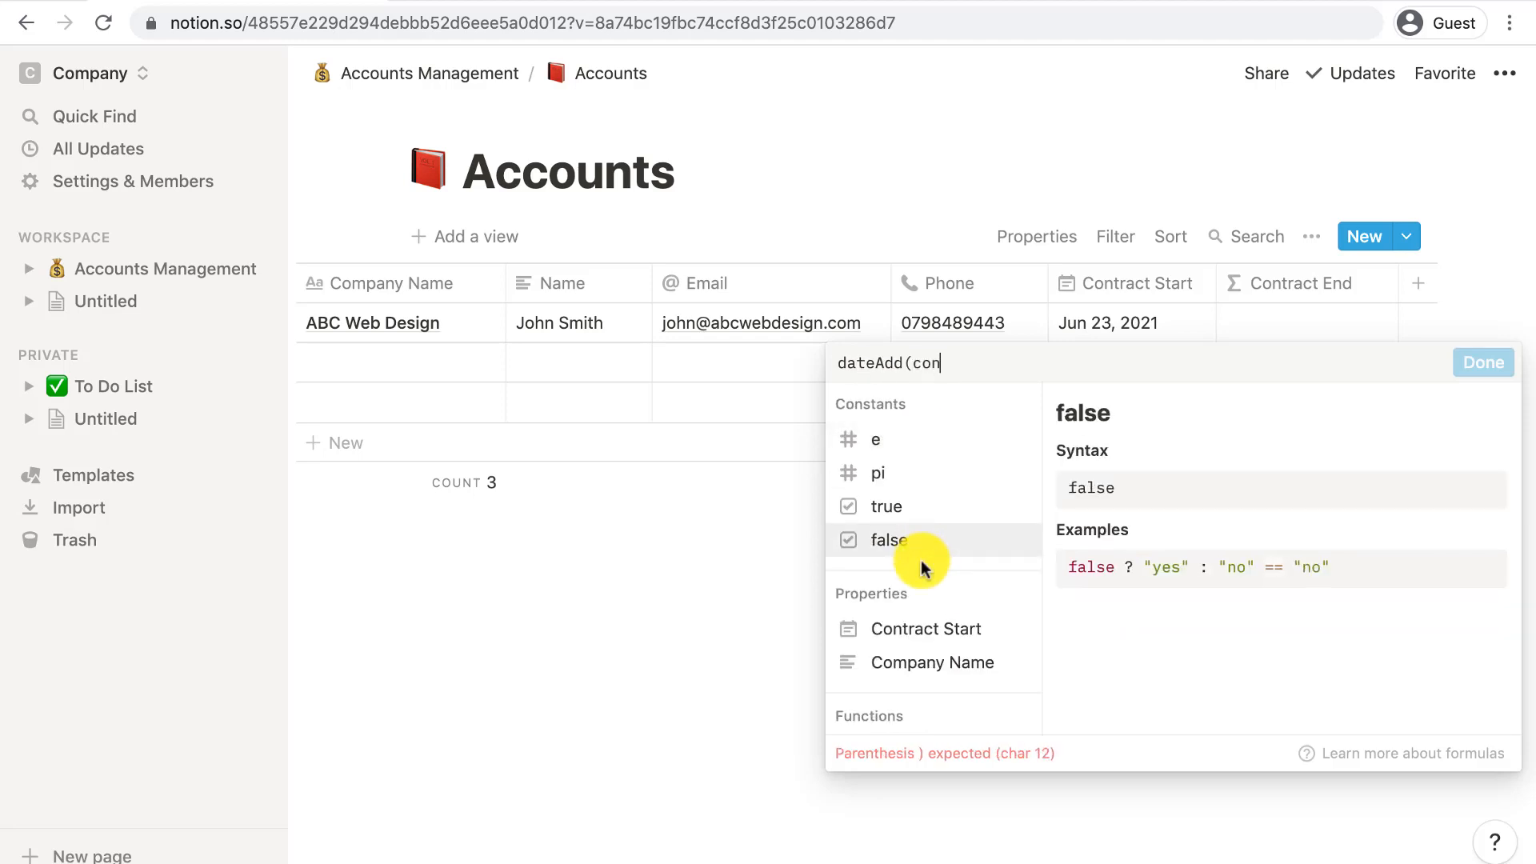
click(912, 627)
text(,1,"years"))
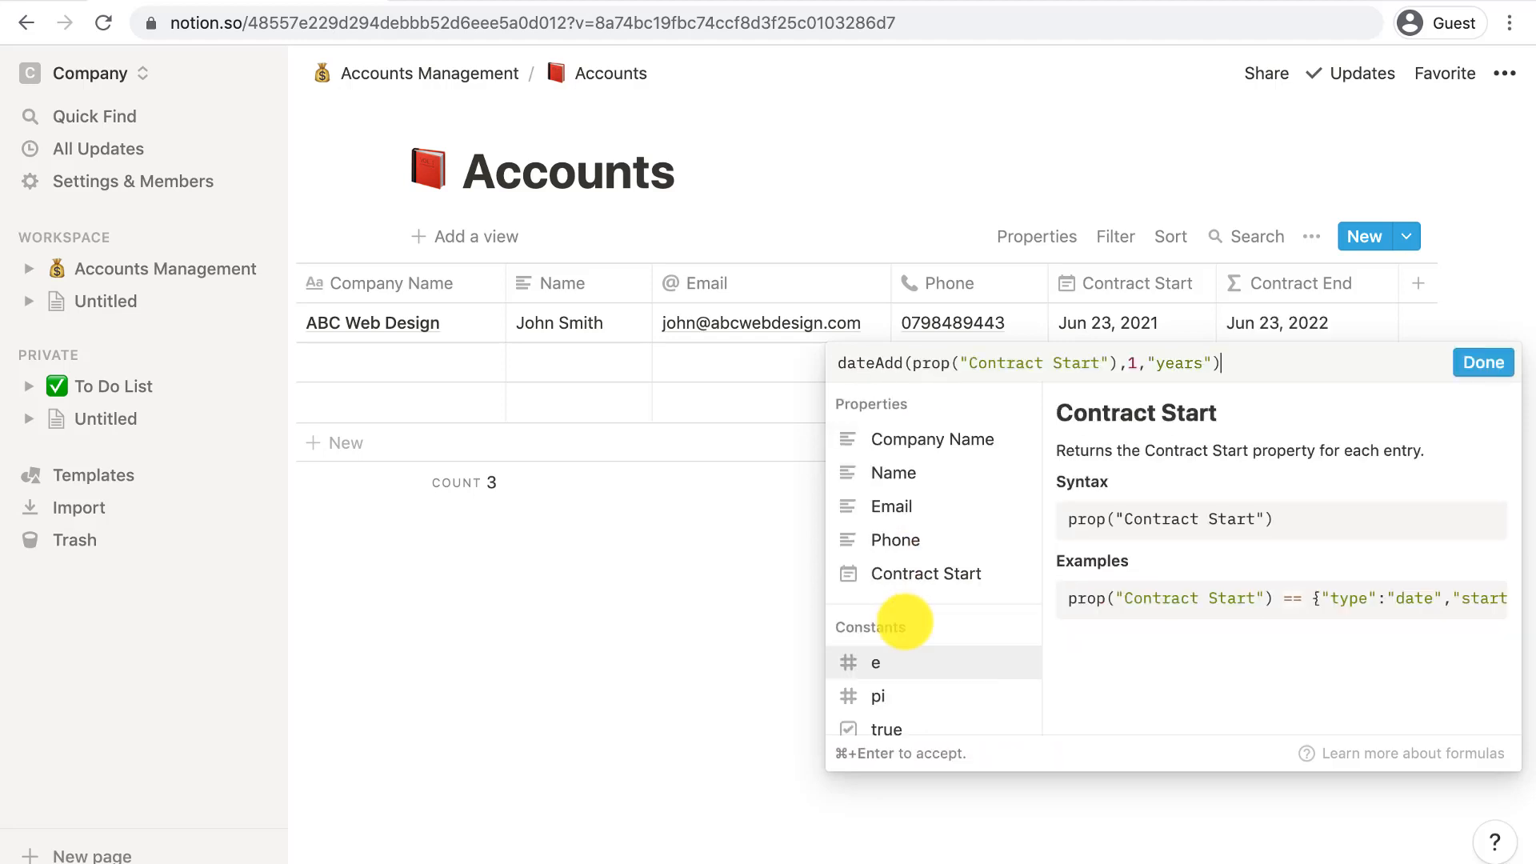
click(1482, 364)
click(1414, 286)
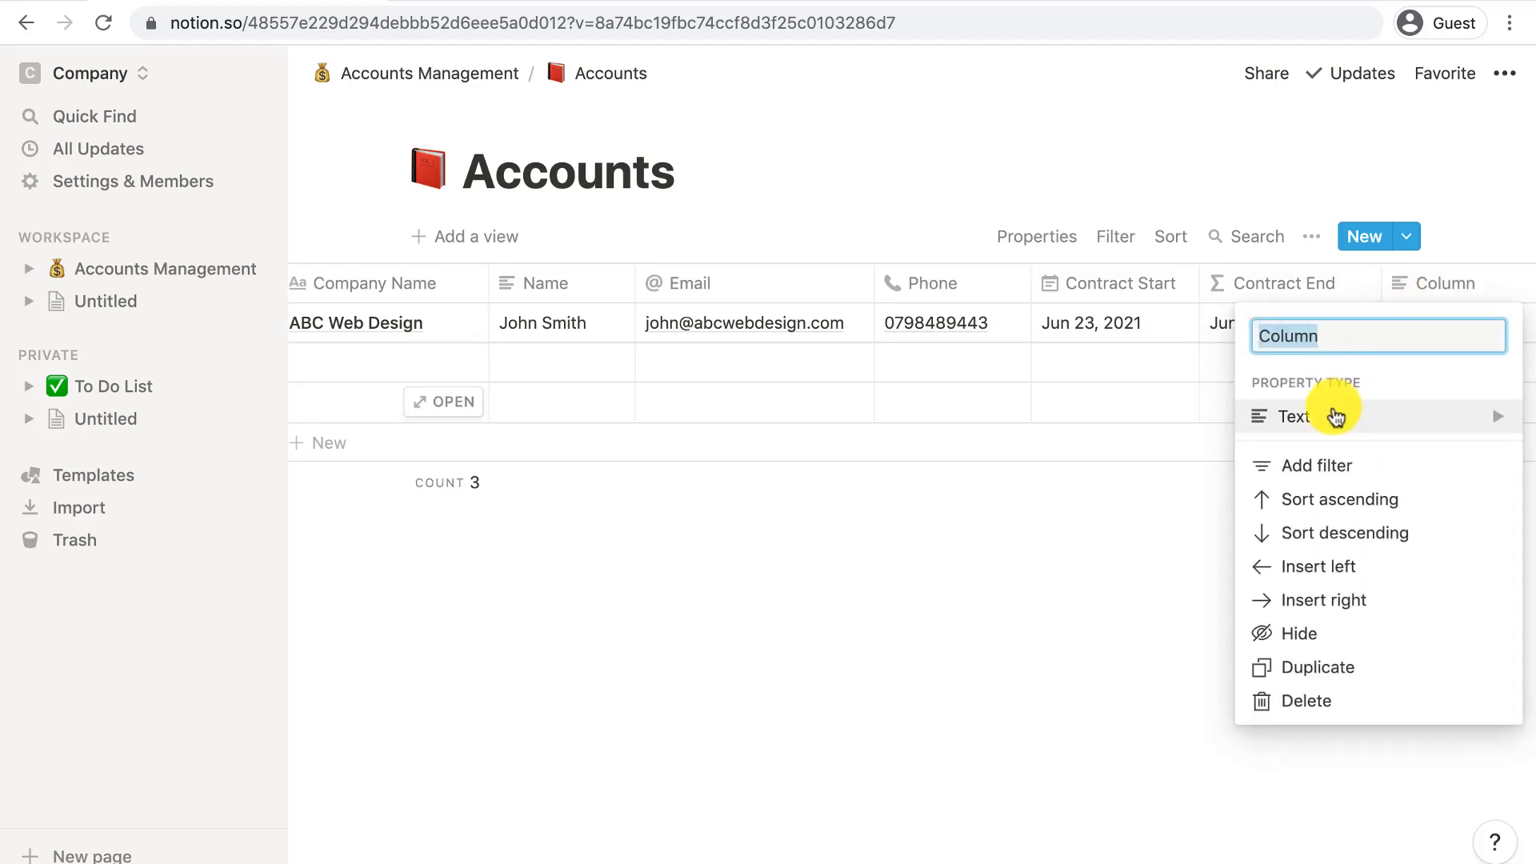
- Add a Rent number column with 25000 for the first account
mouse_move(1333, 415)
click(1076, 232)
click(1443, 319)
text(25000)
key(Return)
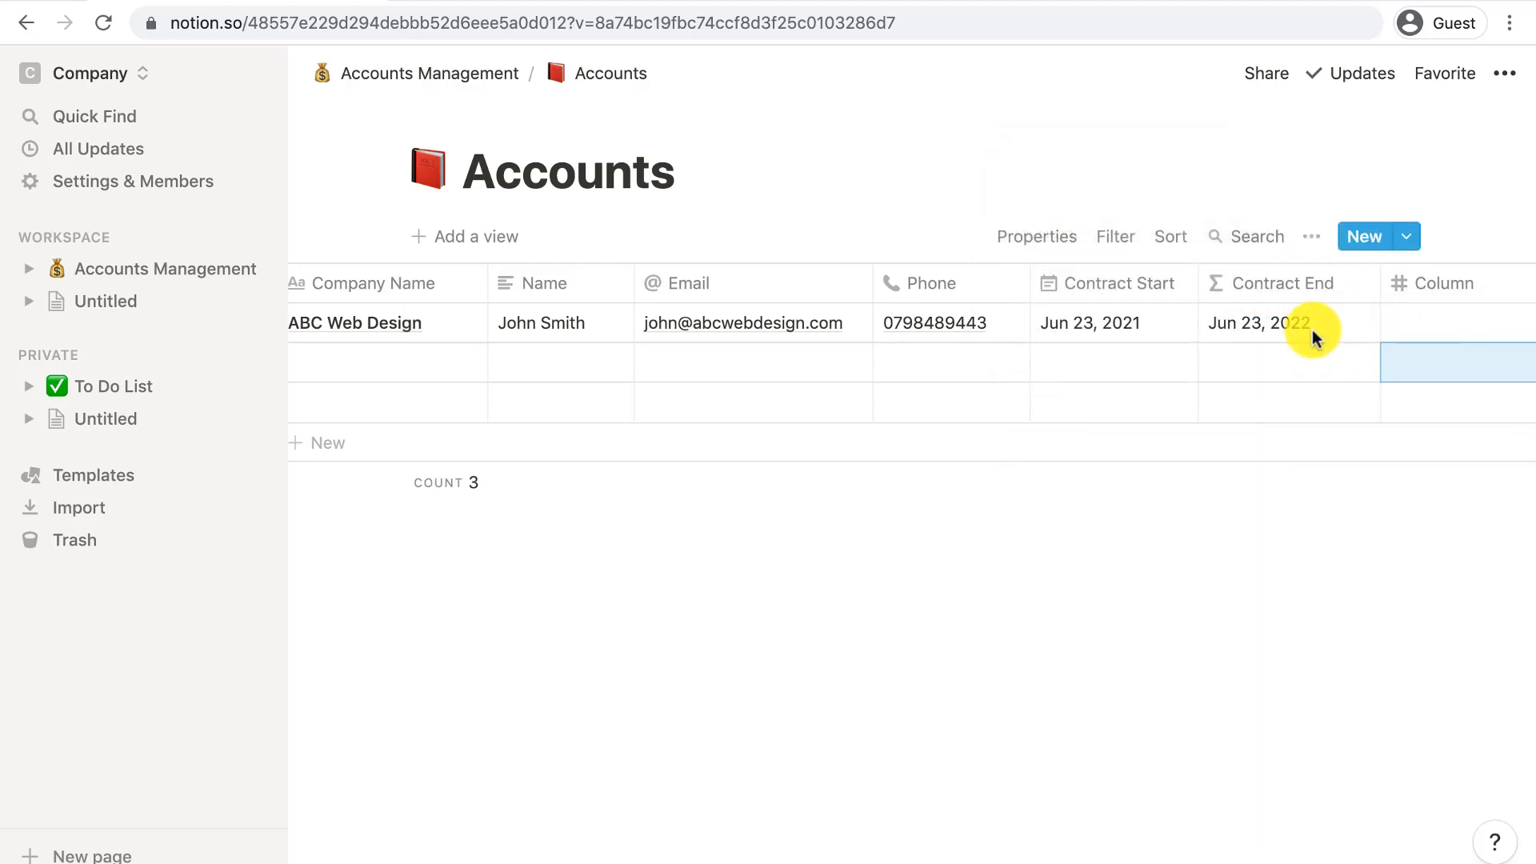
scroll(1206, 291, right, 3)
click(1207, 291)
text(Rent)
key(Return)
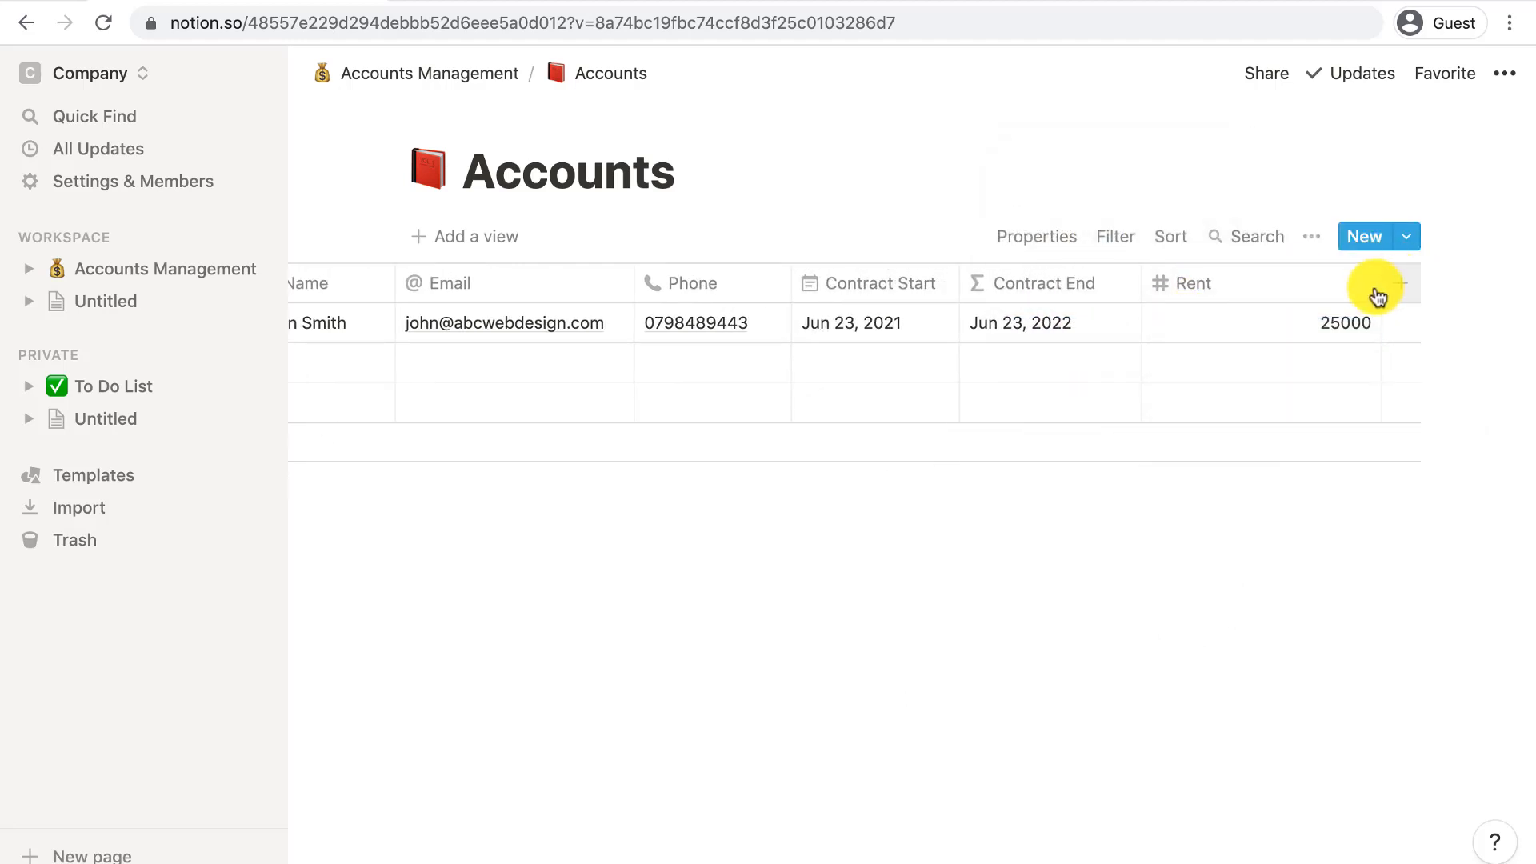
scroll(1278, 291, left, 3)
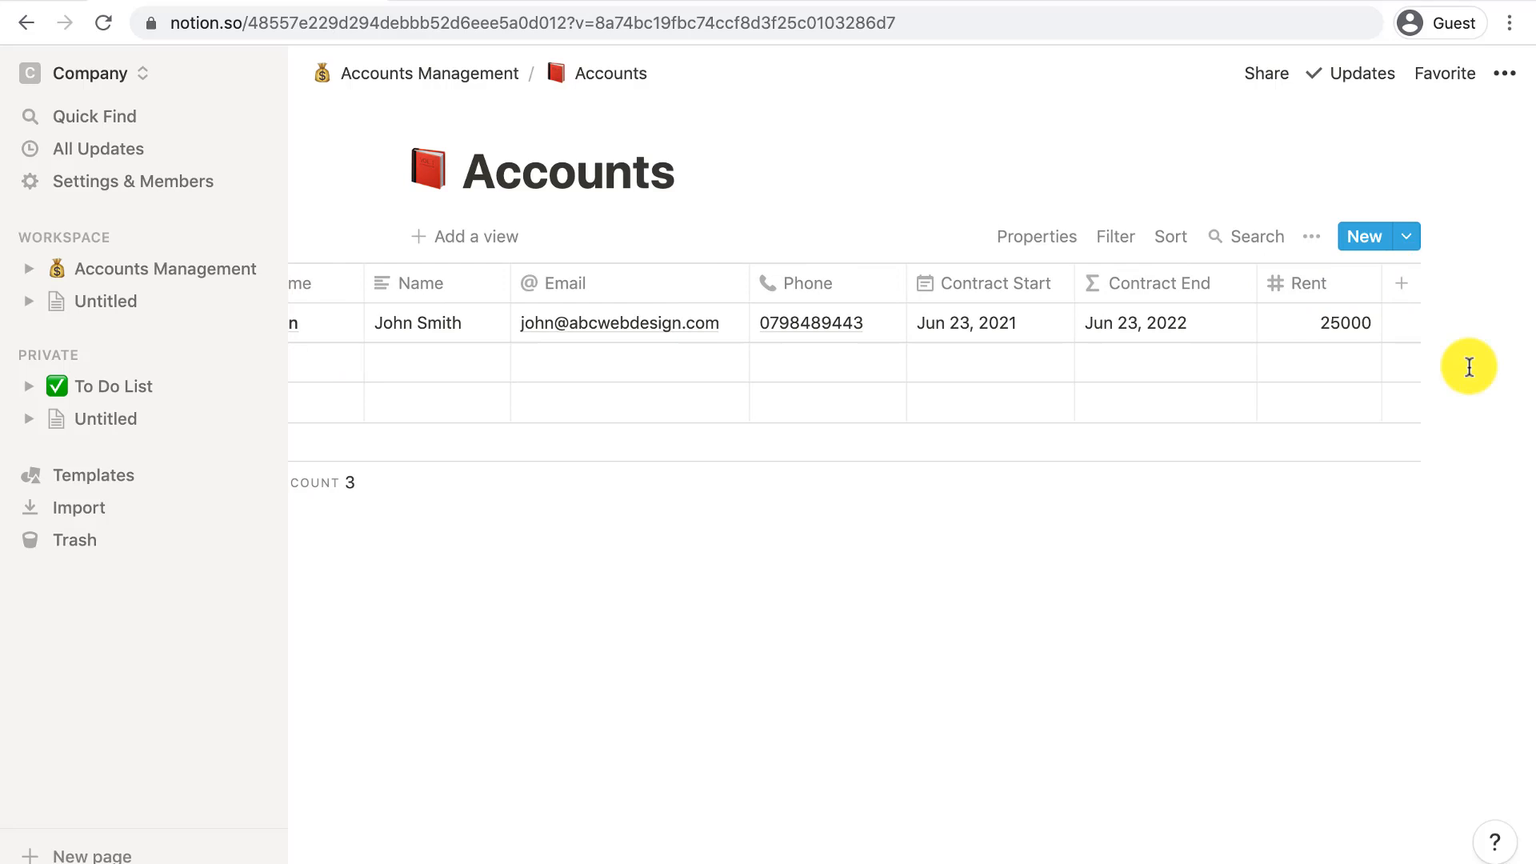
- Add a Manager person column and assign a manager to the first account
click(1401, 284)
text(Manager)
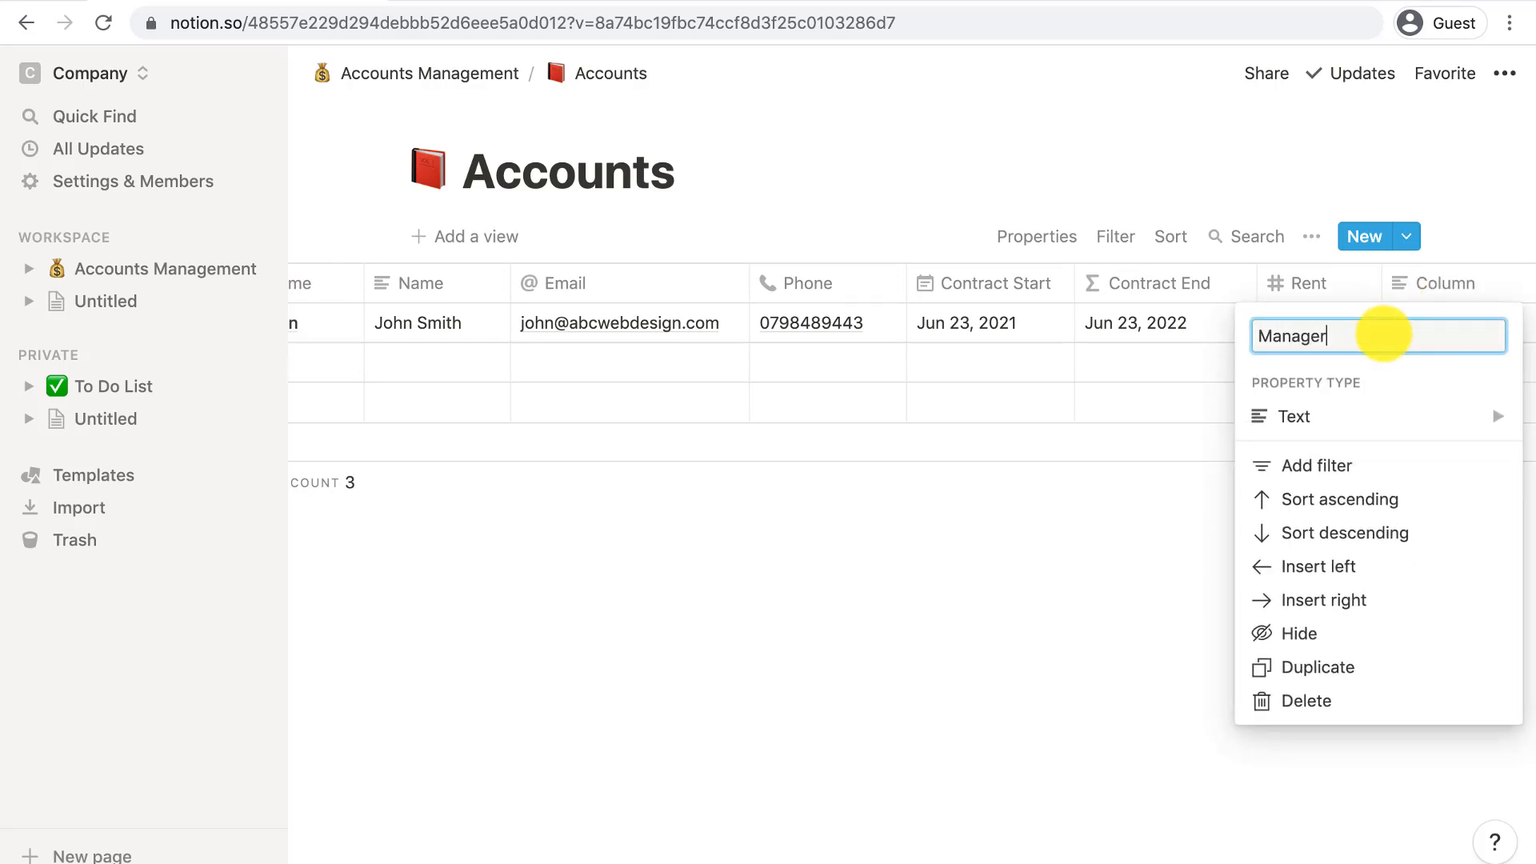
click(1360, 415)
click(1097, 364)
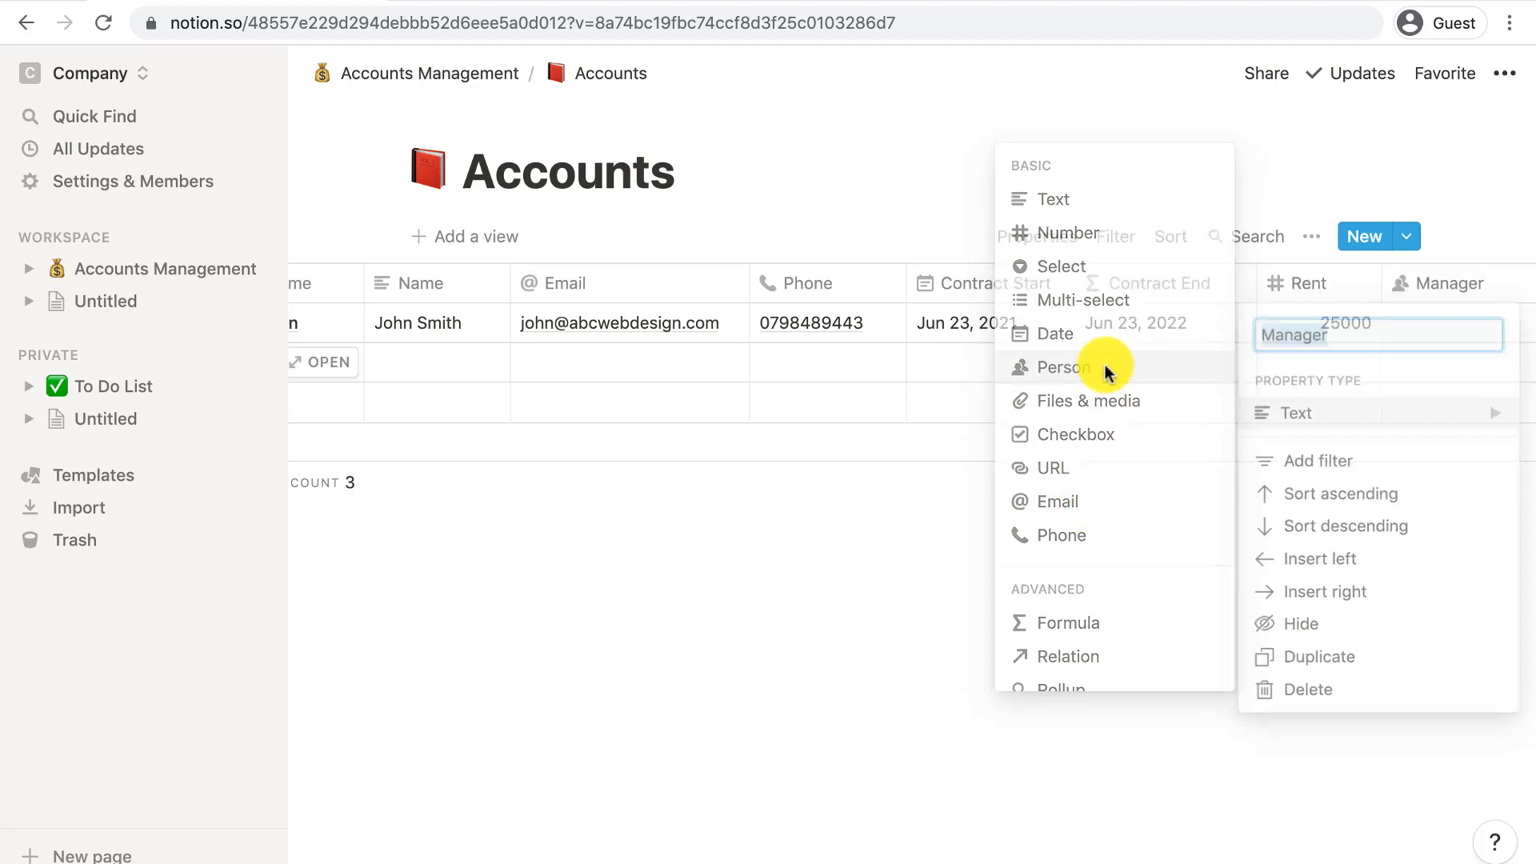
click(1406, 320)
click(1338, 423)
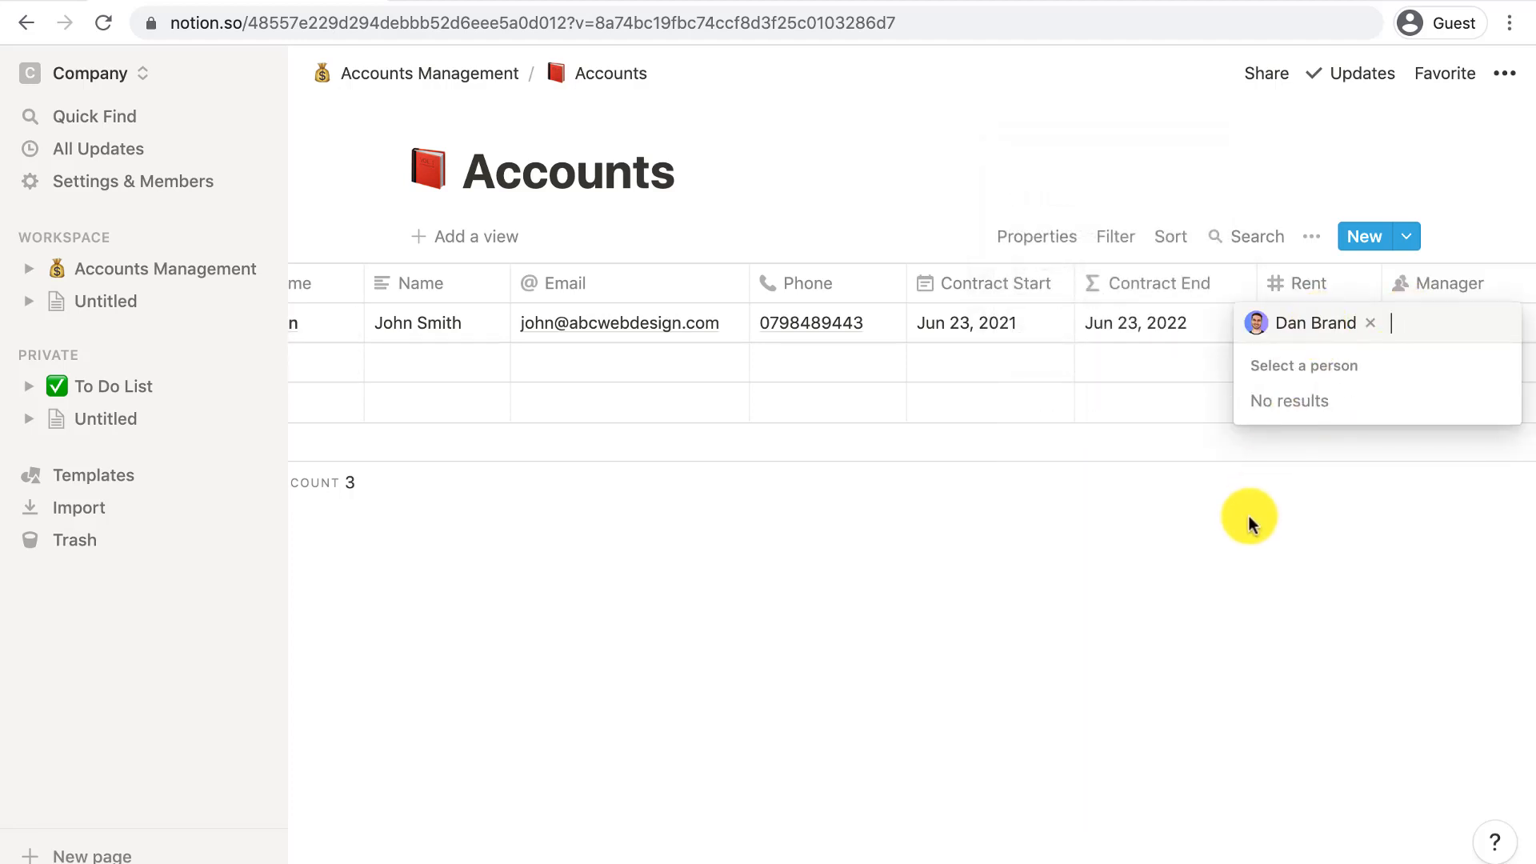
key(Escape)
scroll(1352, 325, right, 3)
drag(1449, 283, 1383, 282)
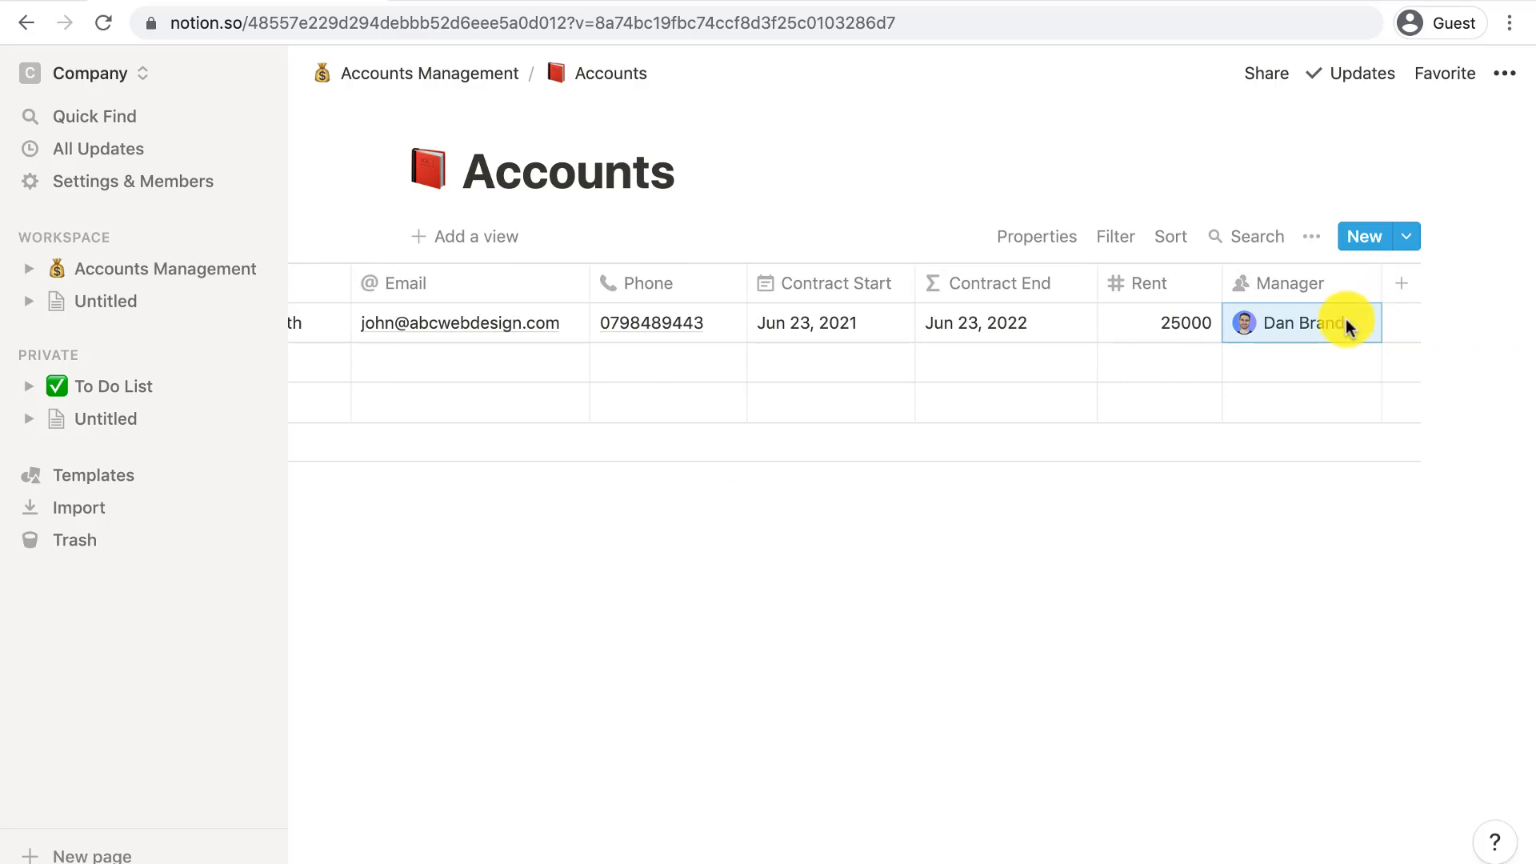
- Add a Status select column with options In Contract, Renewal in Progress, Awaiting Payment and Churned
click(1401, 283)
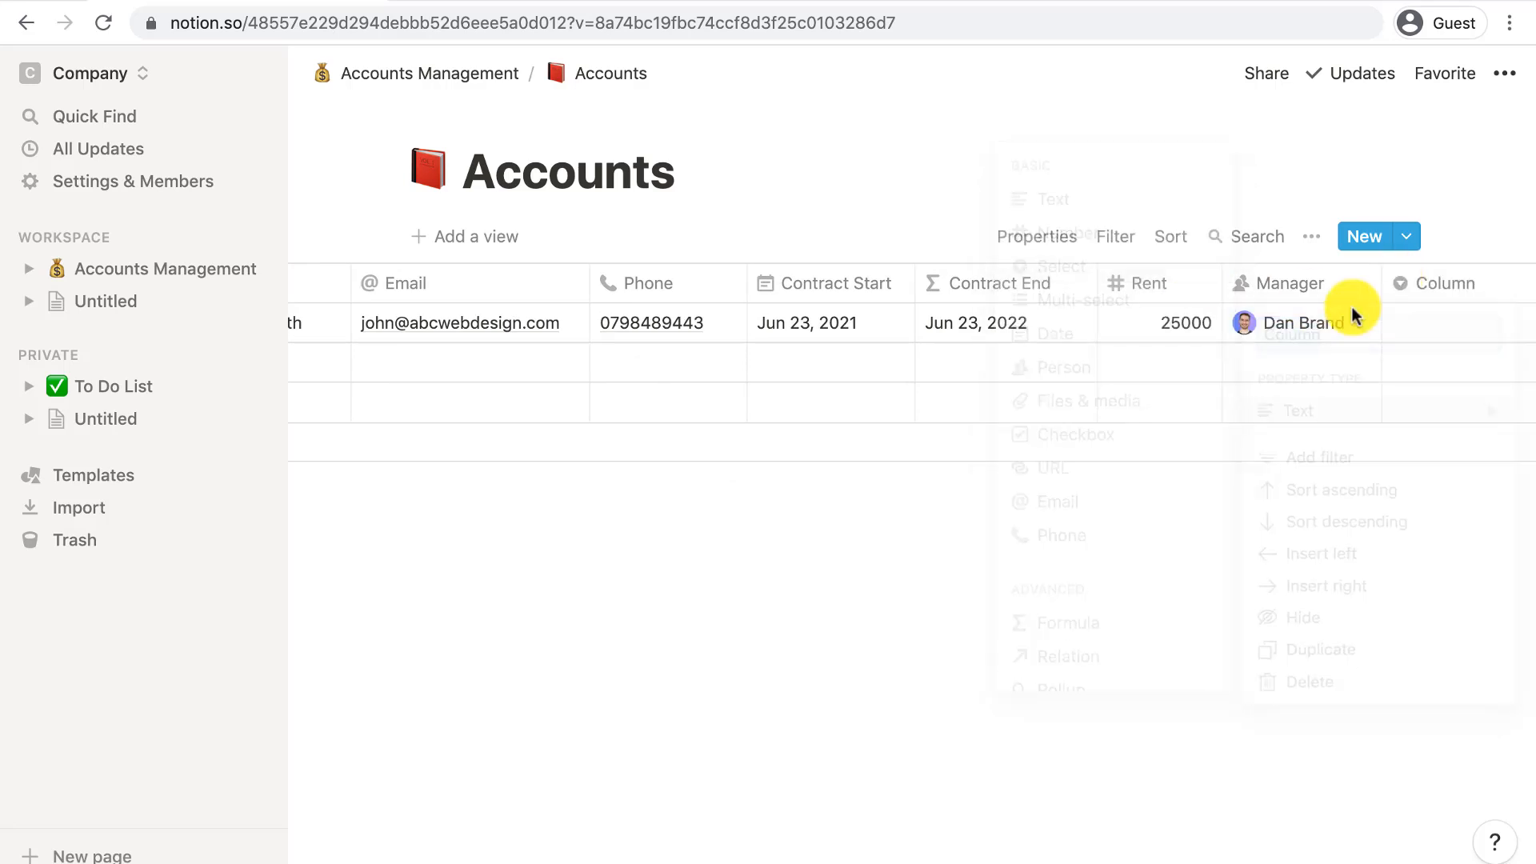
click(1441, 284)
text(Status)
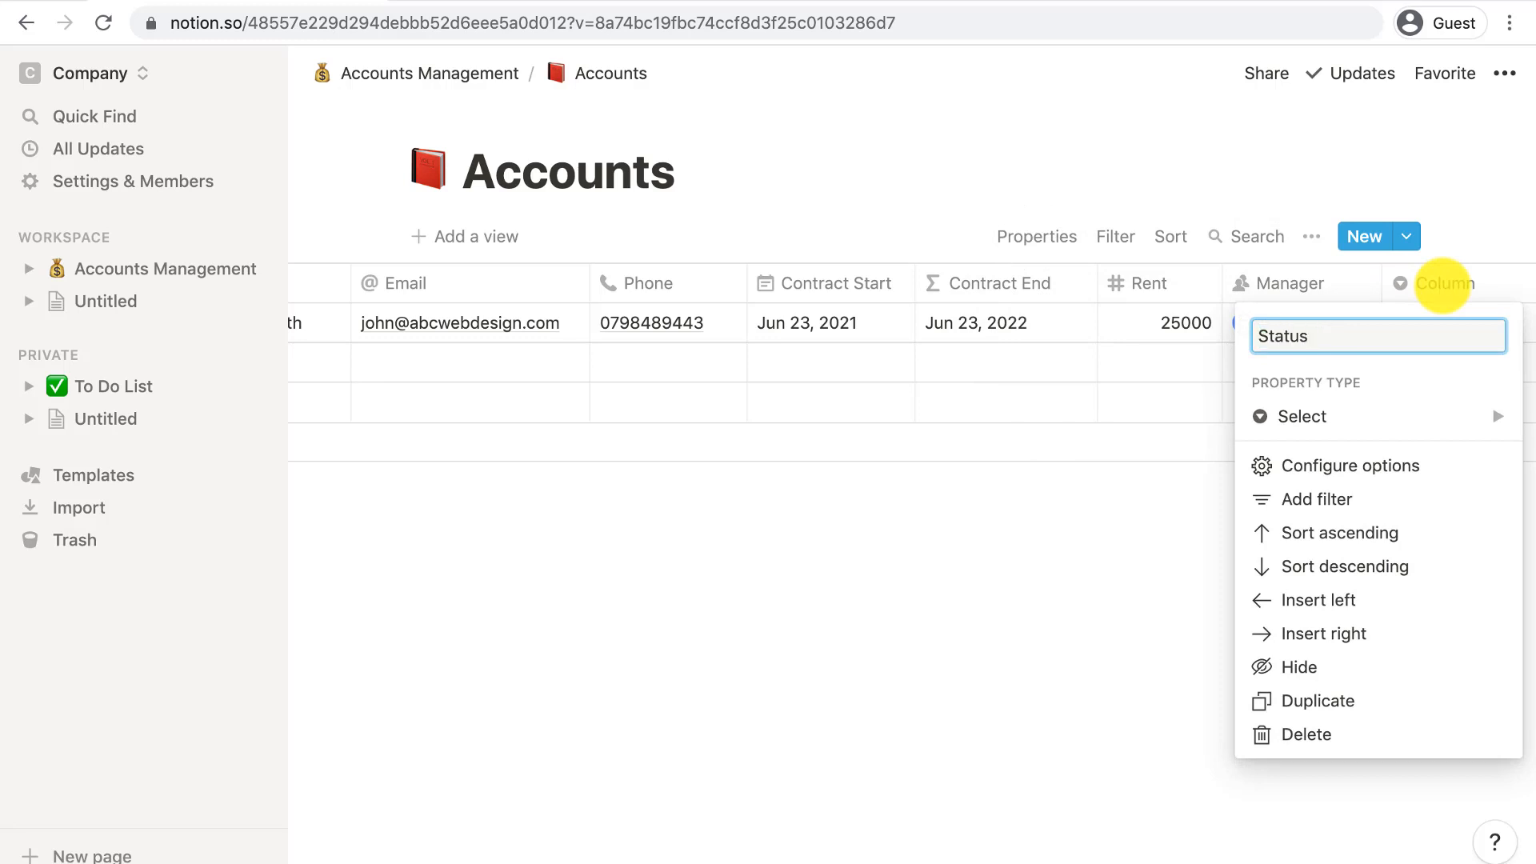
key(Return)
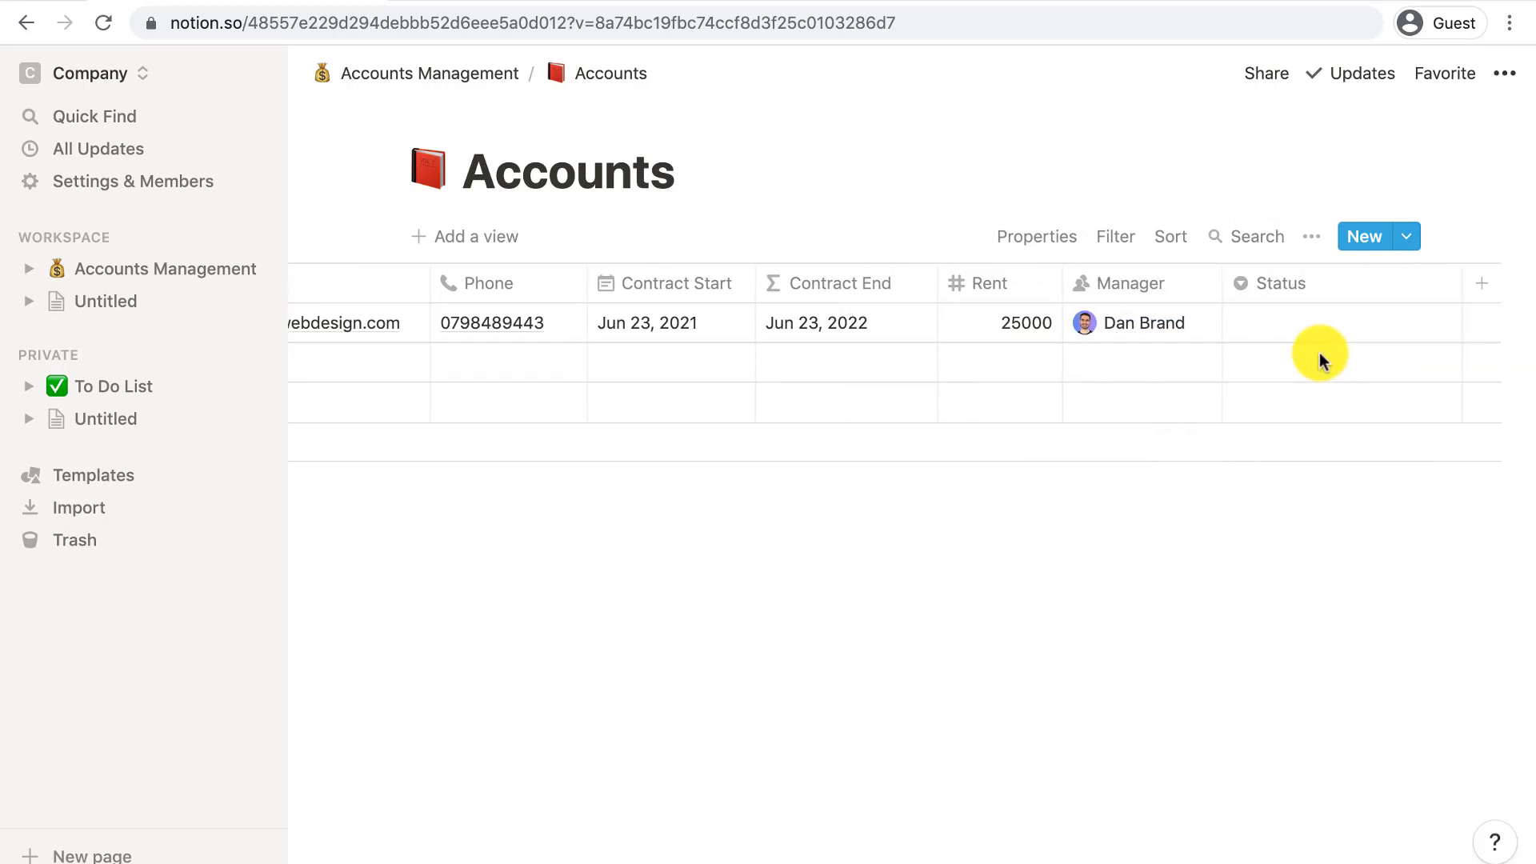
click(1308, 323)
text(In Co)
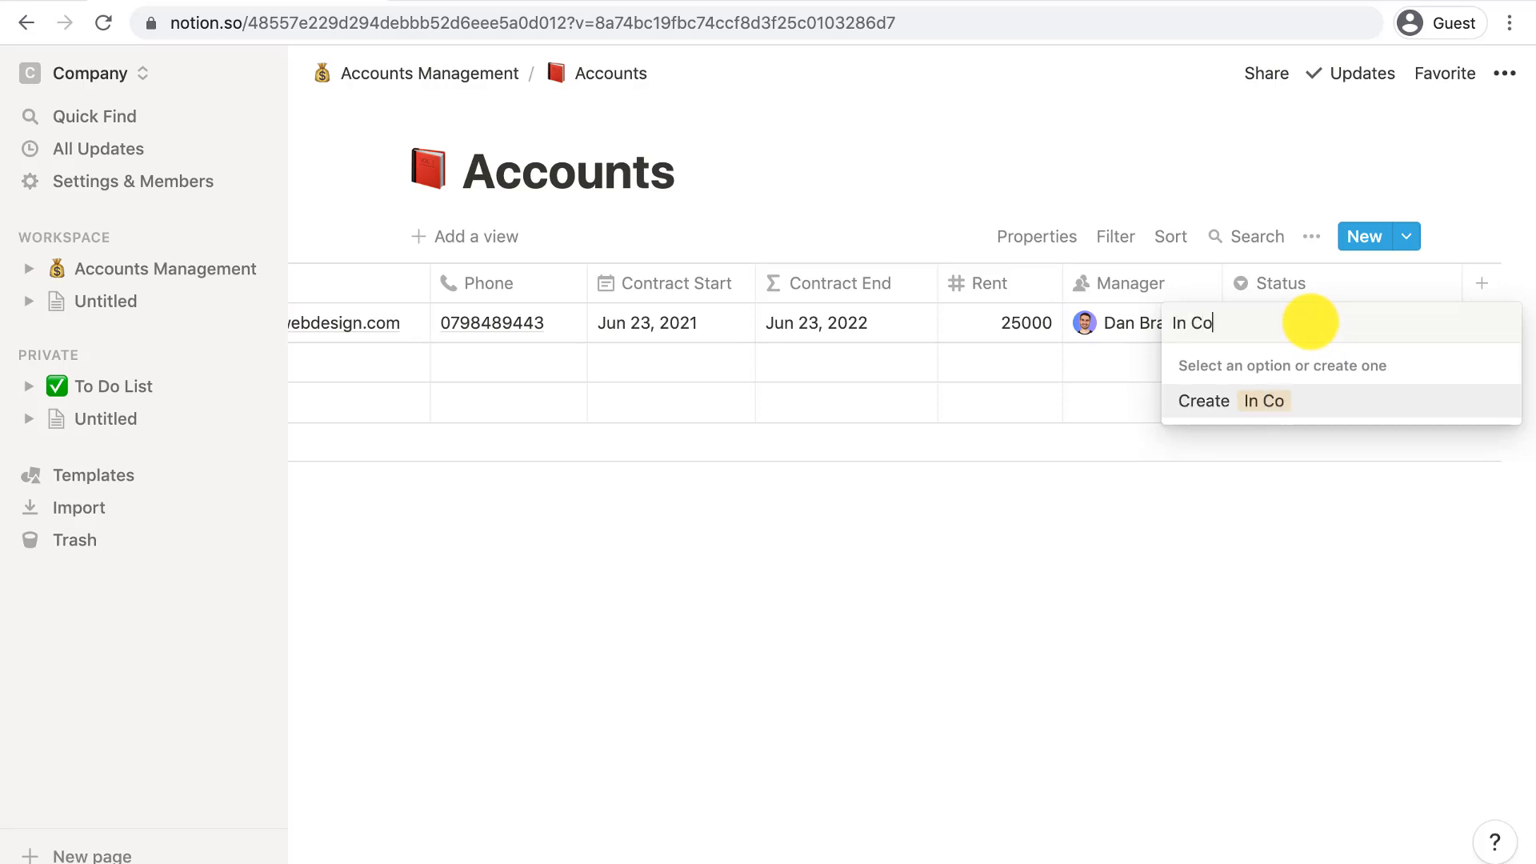
text(ntract)
key(Return)
click(1327, 320)
text(Ren)
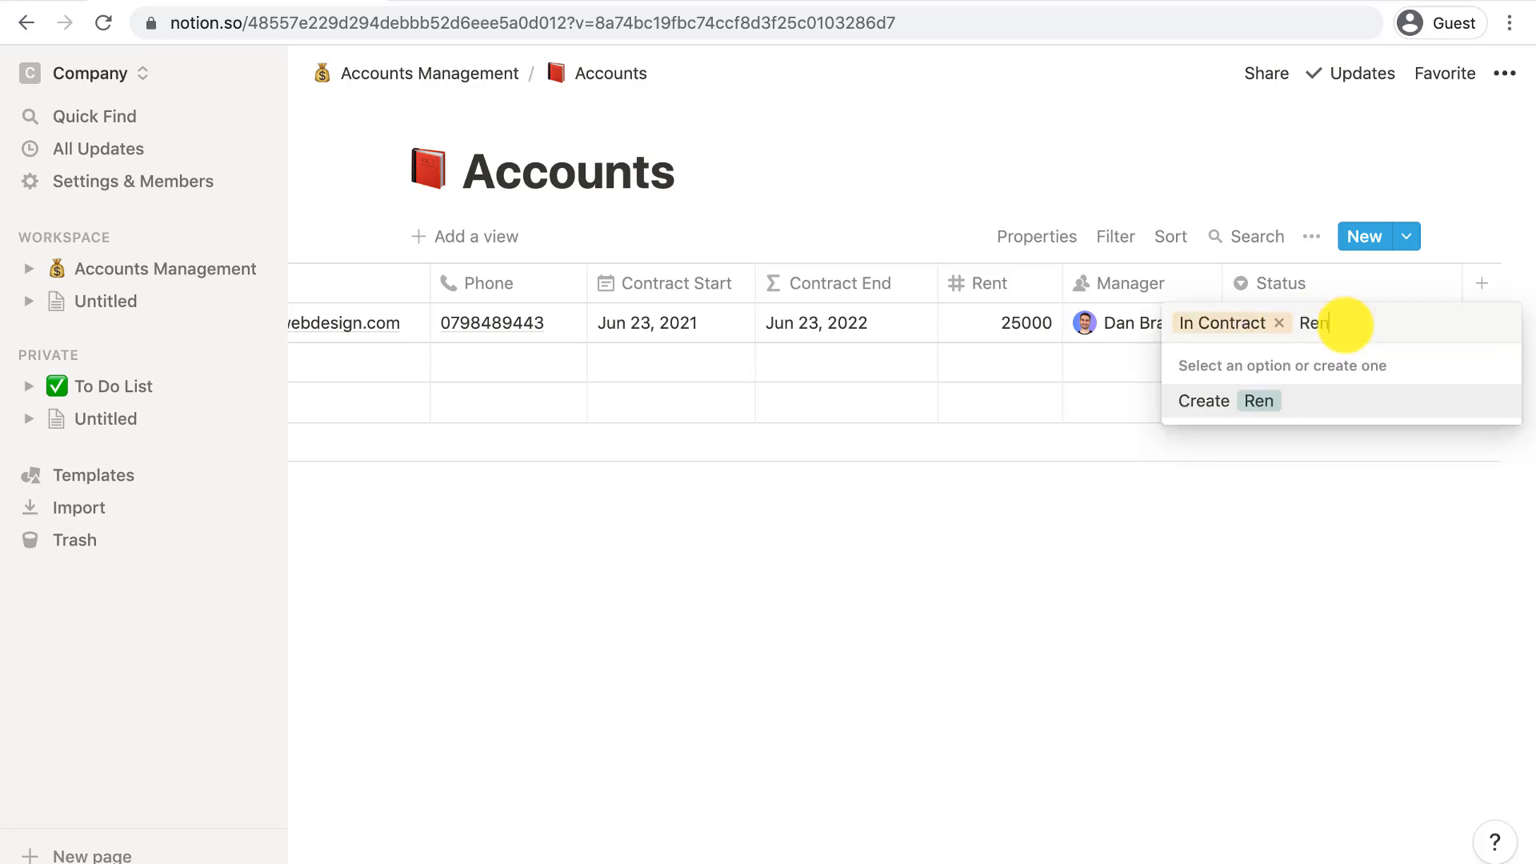
text(ewal in Progress)
key(Return)
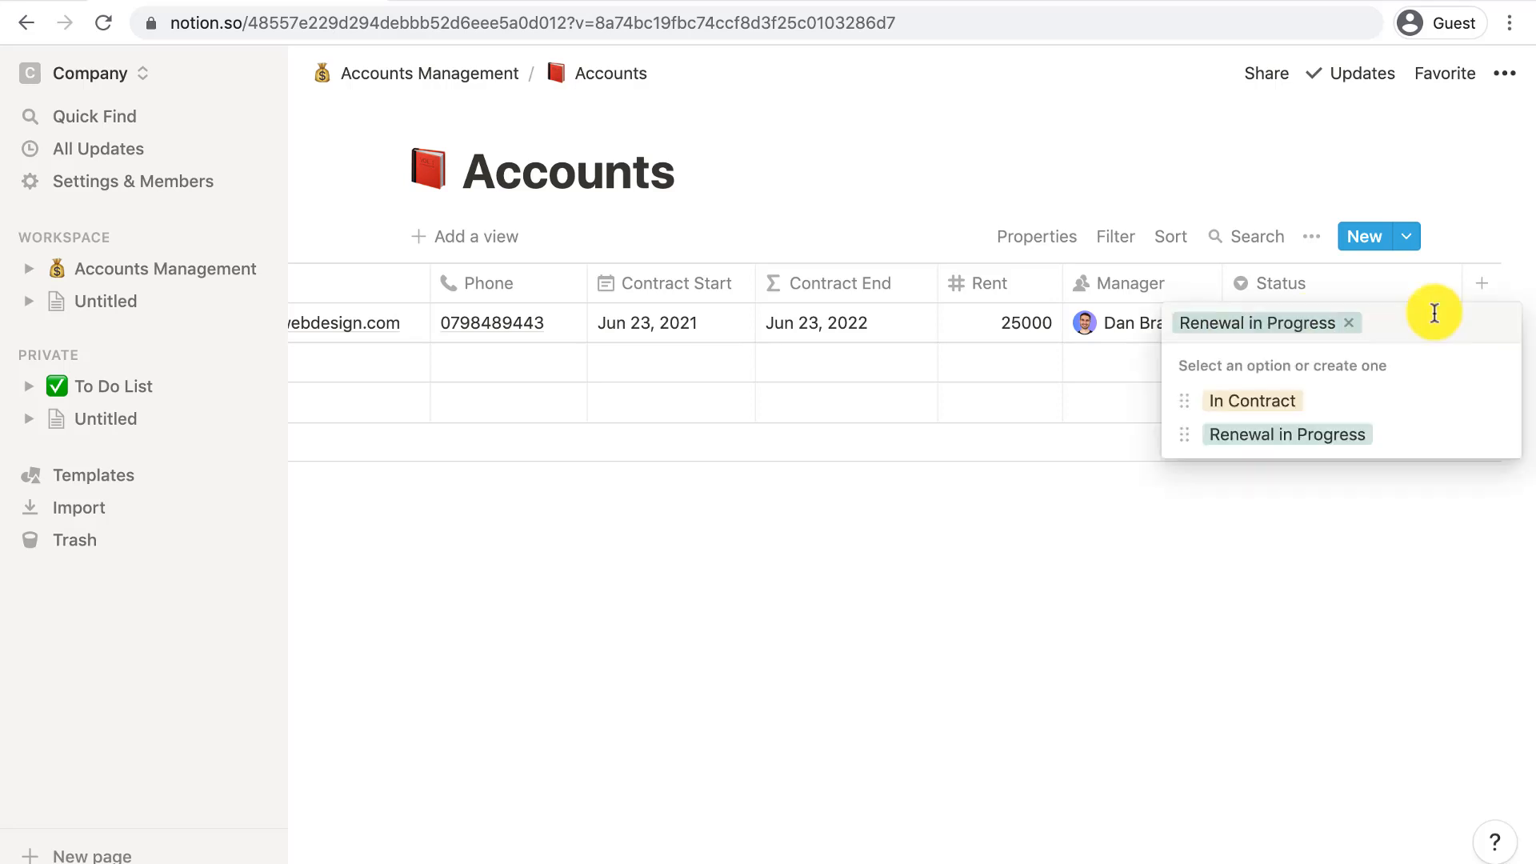
text(Awaiting Payment)
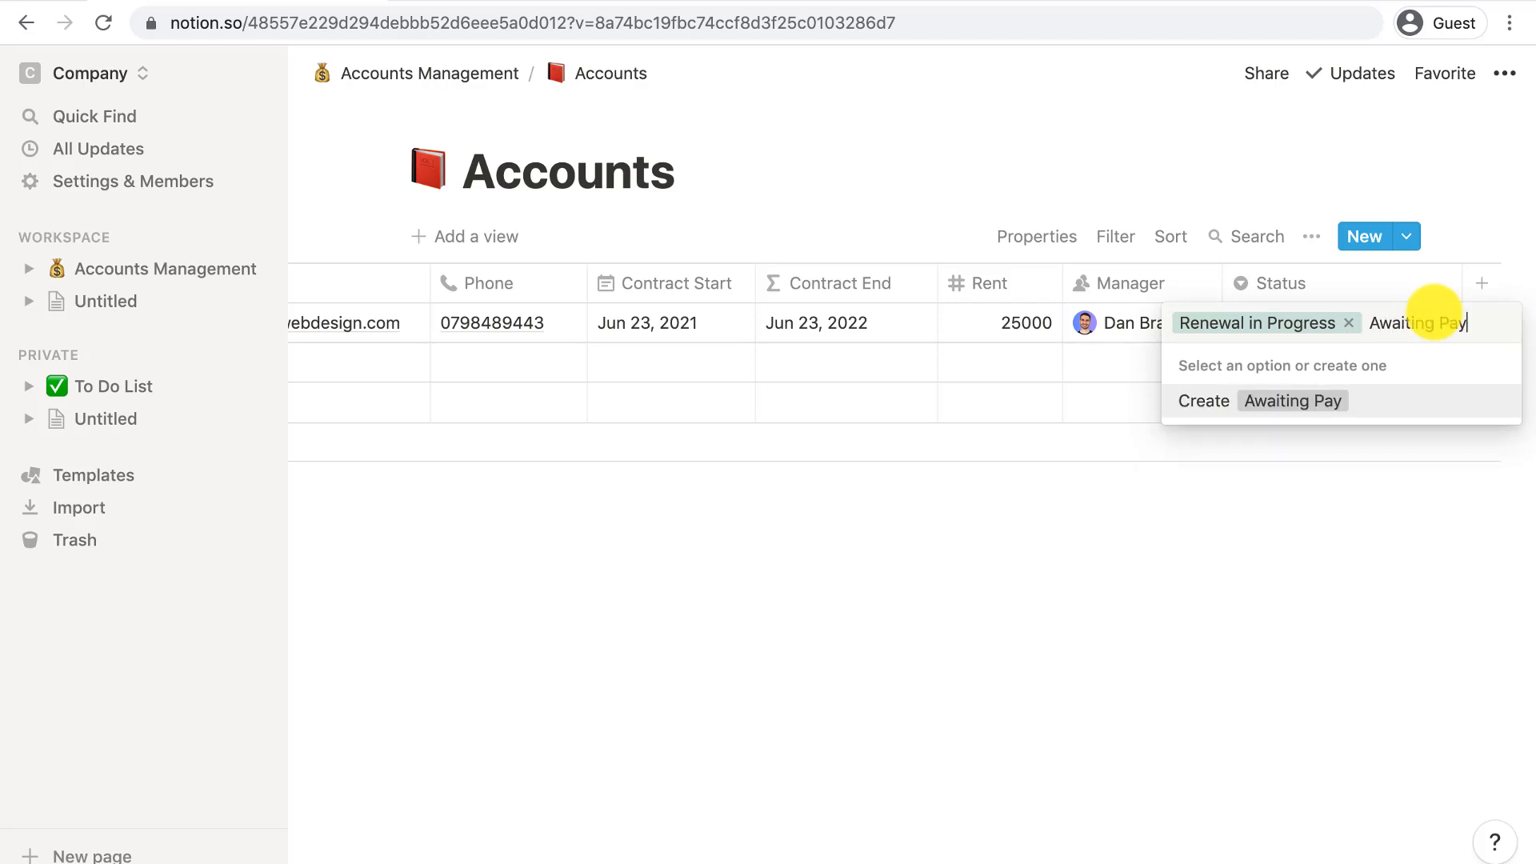
key(Return)
text(Churned)
key(Return)
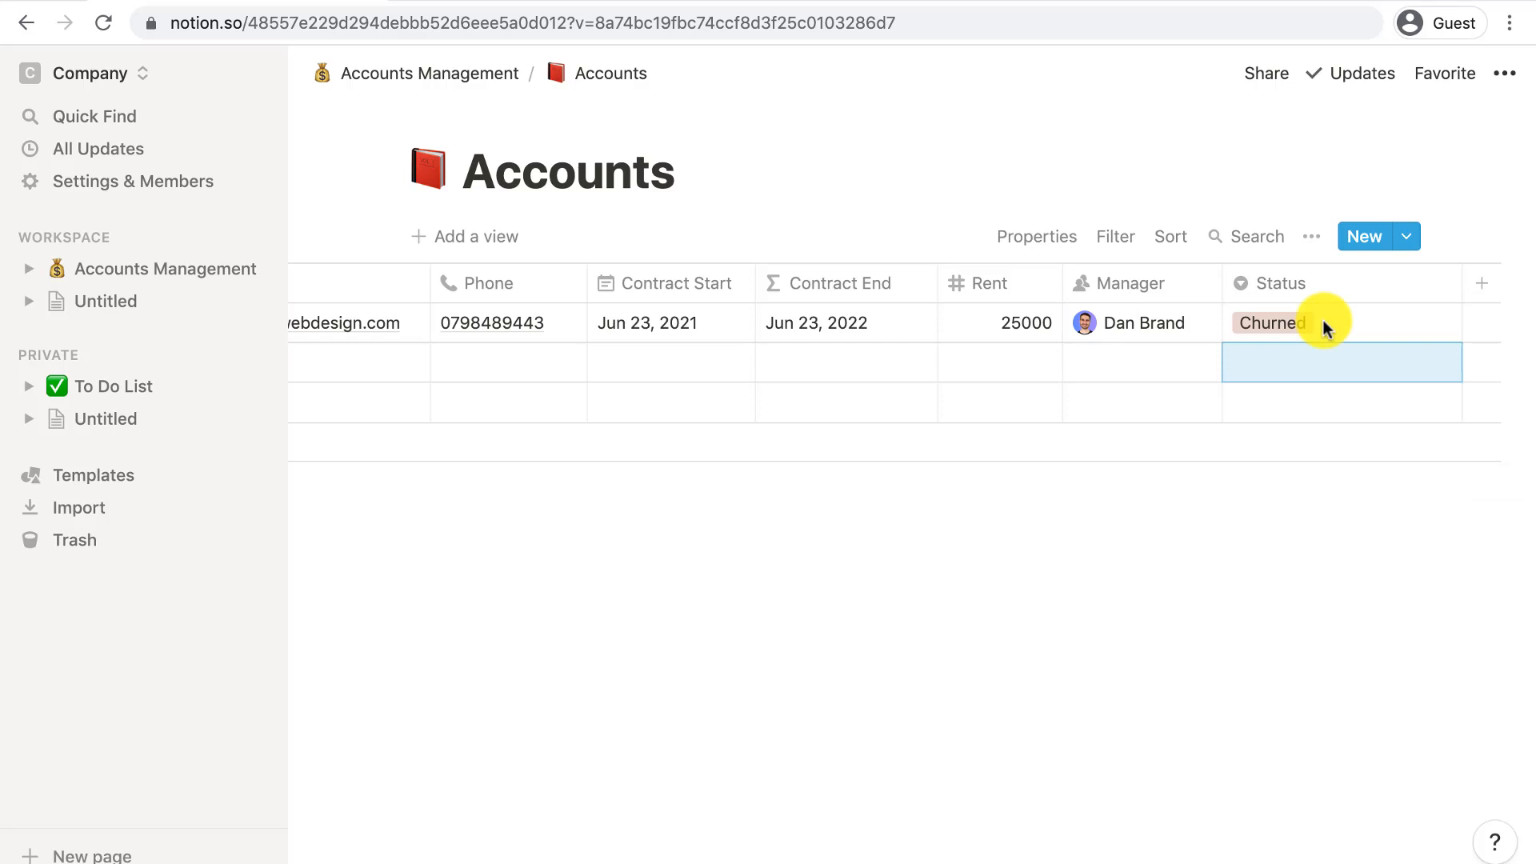
- Set the first account's status to In Contract and colour Awaiting Payment red
click(1298, 317)
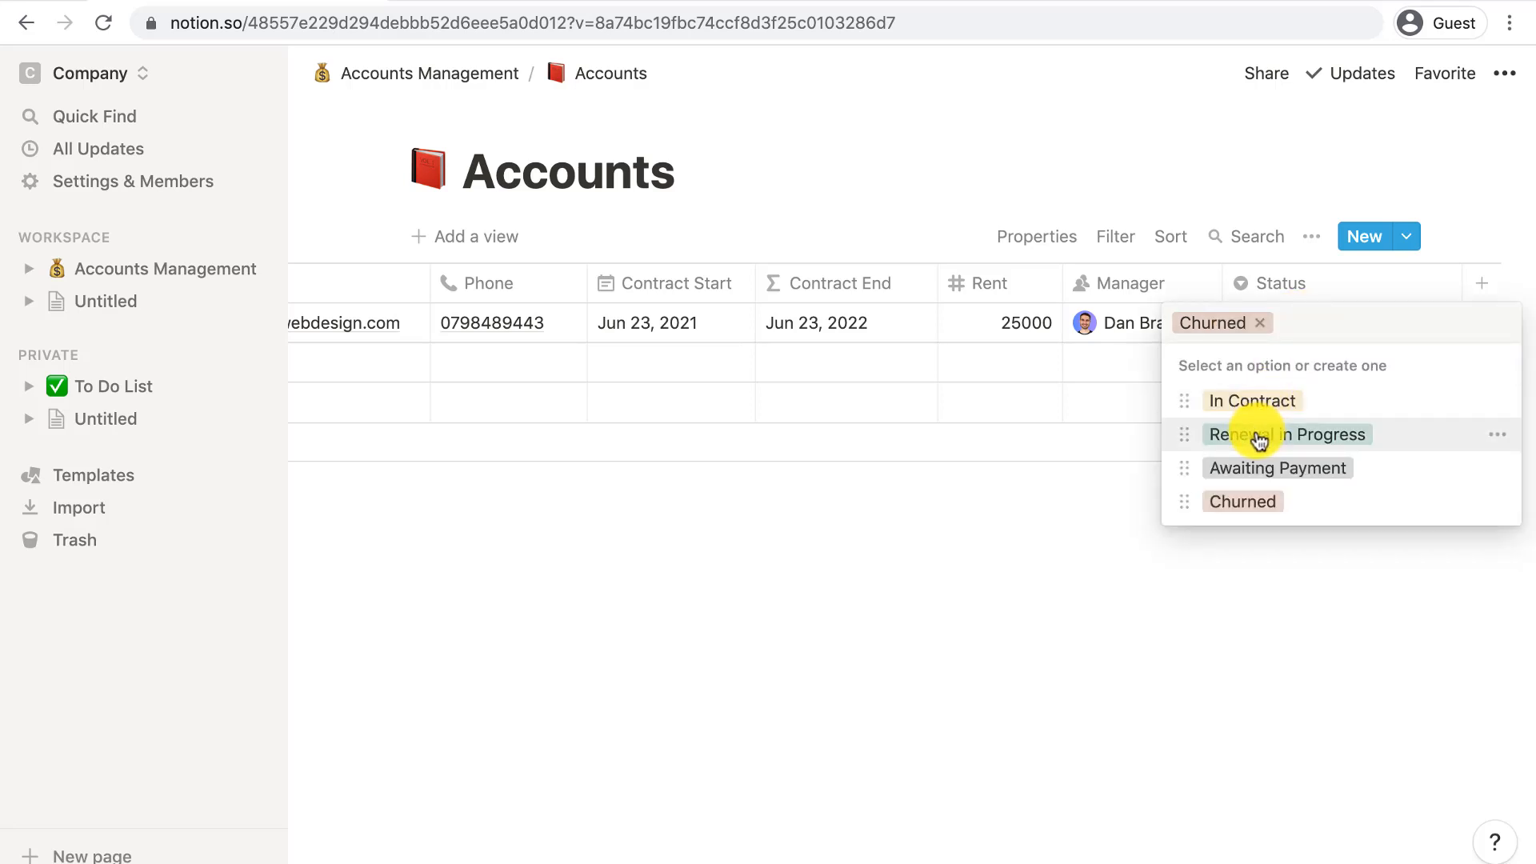
click(1256, 404)
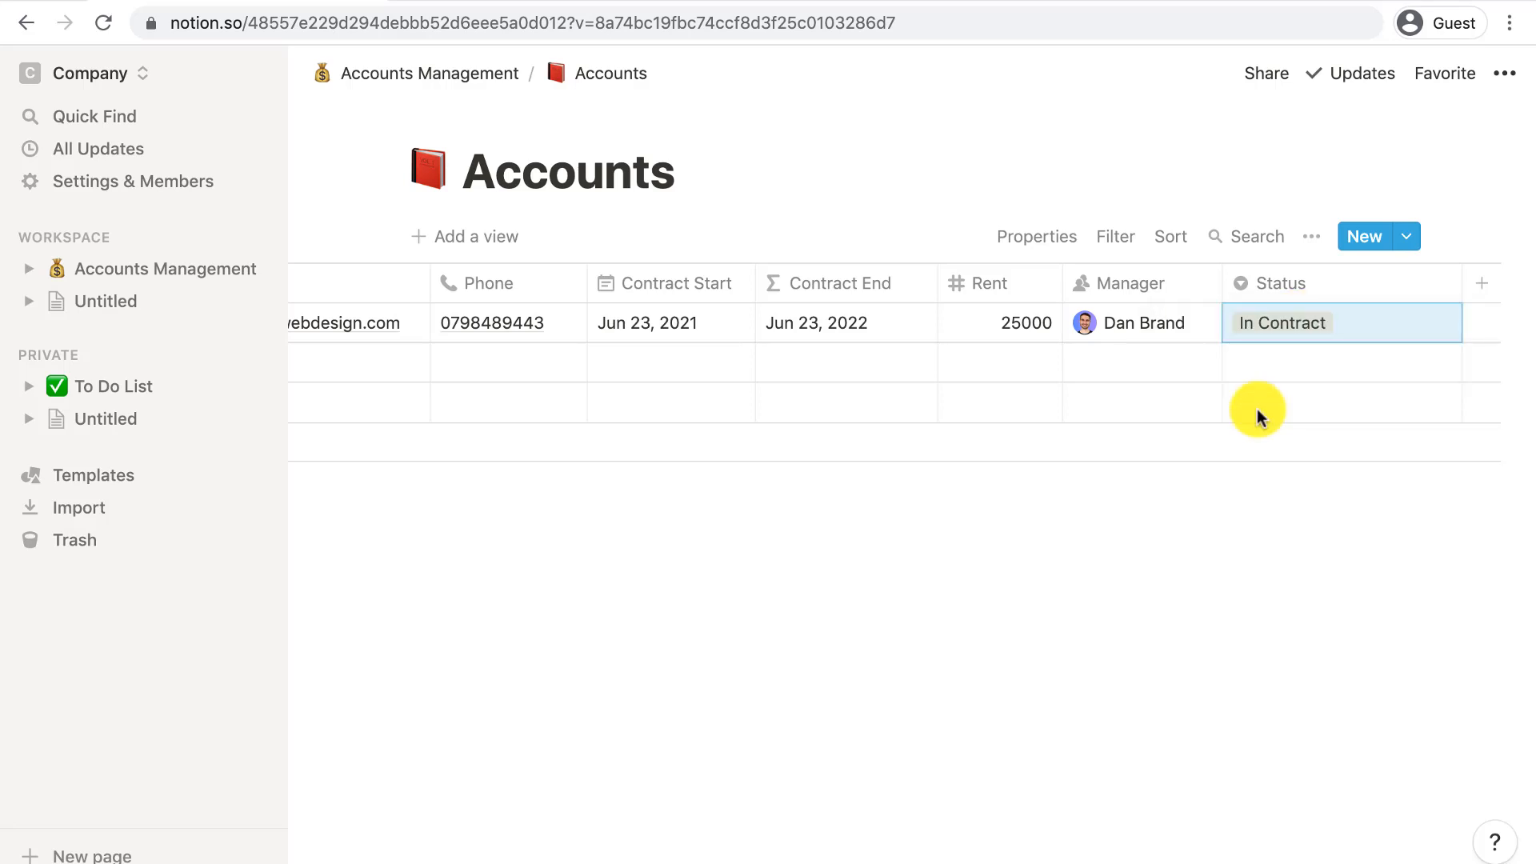
click(1289, 324)
click(1494, 470)
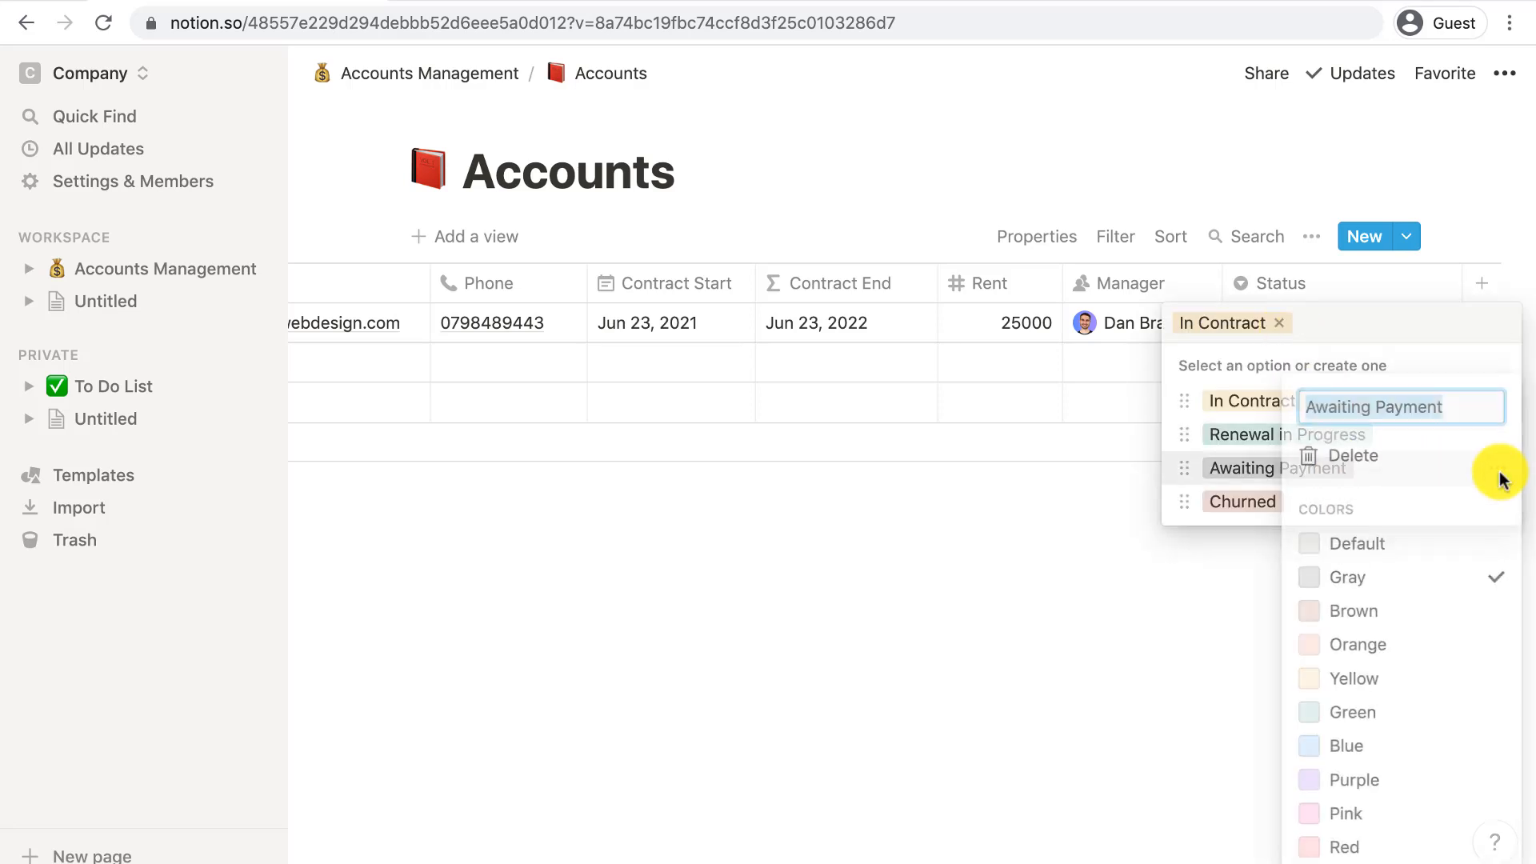
click(1344, 847)
click(1208, 765)
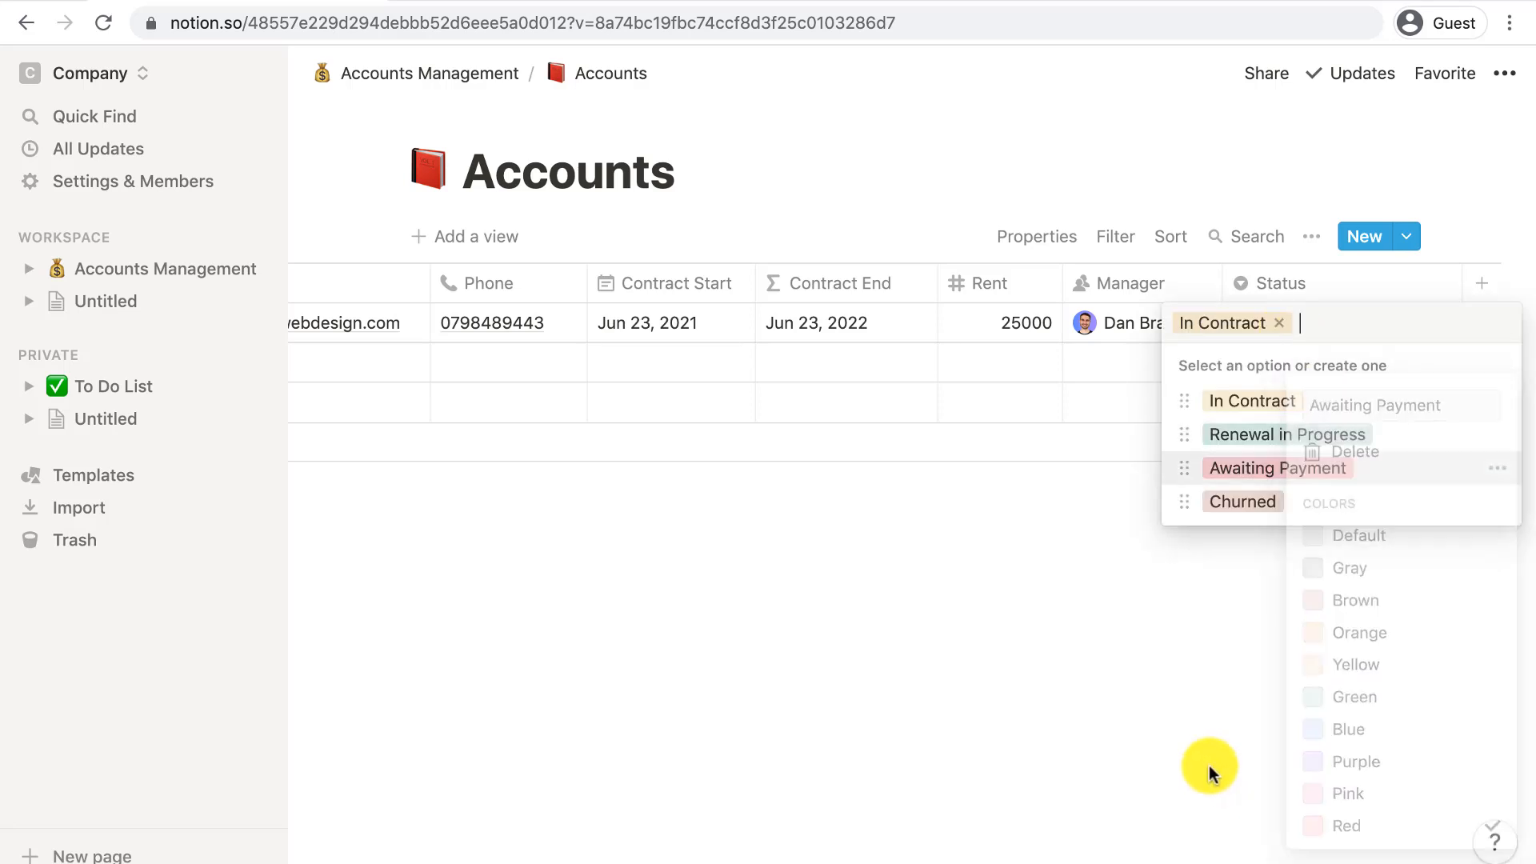
click(1205, 560)
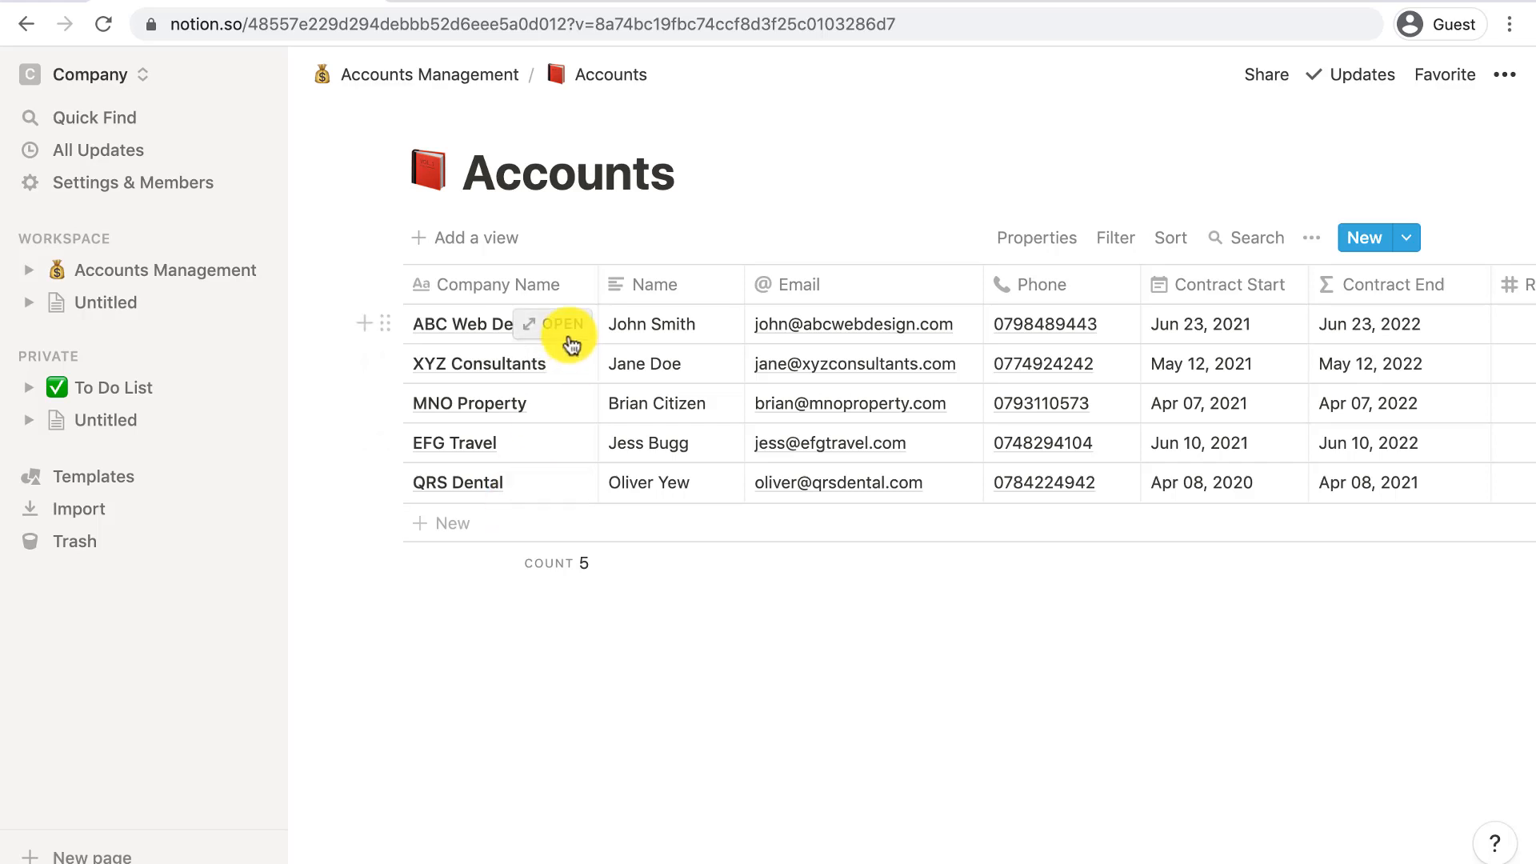
- Write Notes: with bullet points a and b on ABC Web Design's page, then start a new view
click(566, 326)
scroll(512, 555, down, 5)
click(477, 520)
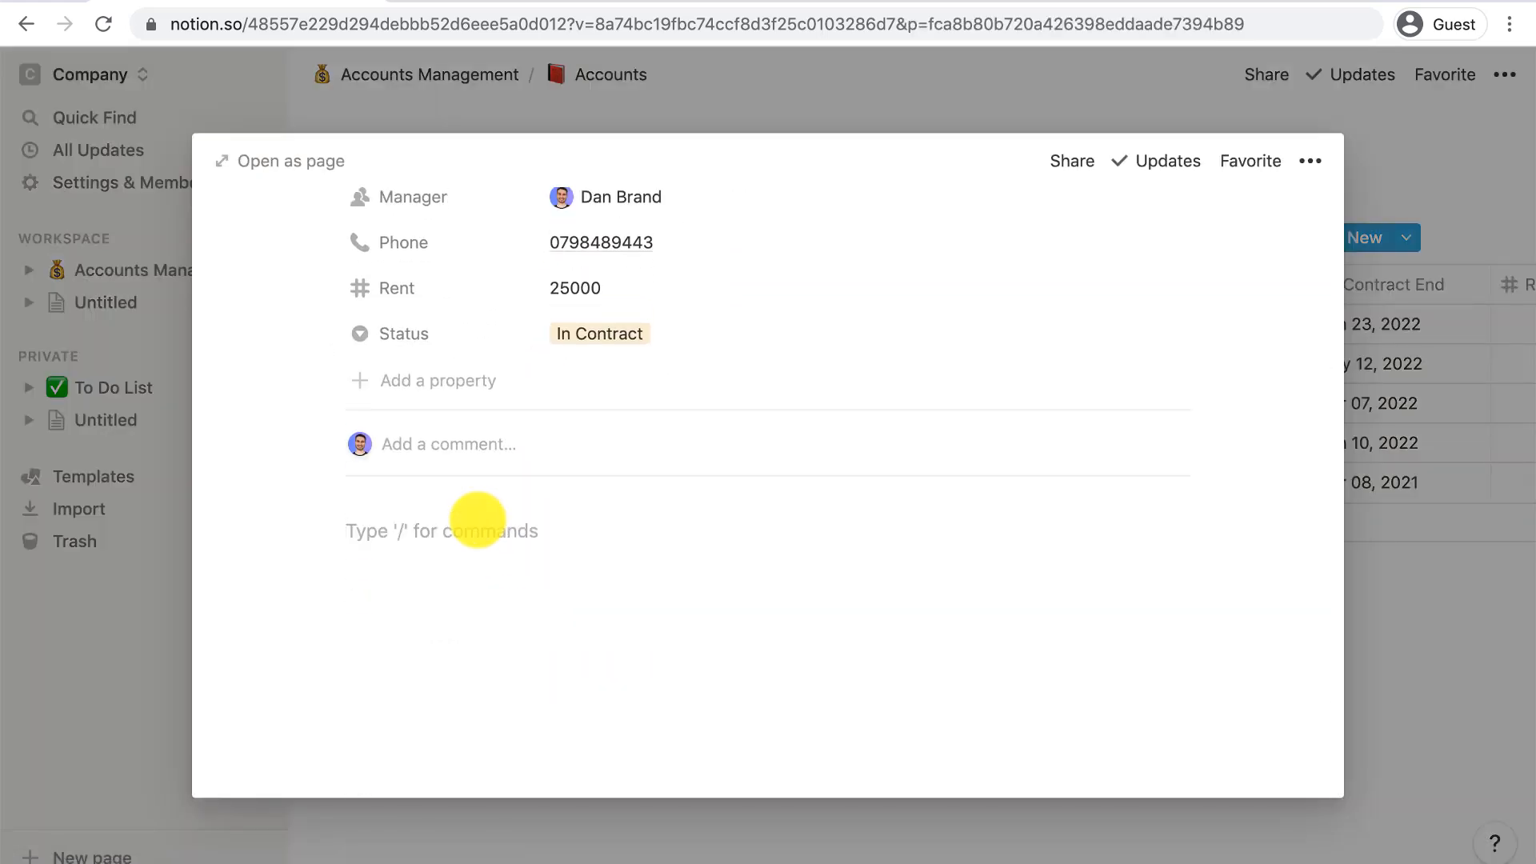
text(Notes:)
key(Return)
text(/bu)
key(Return)
text(a)
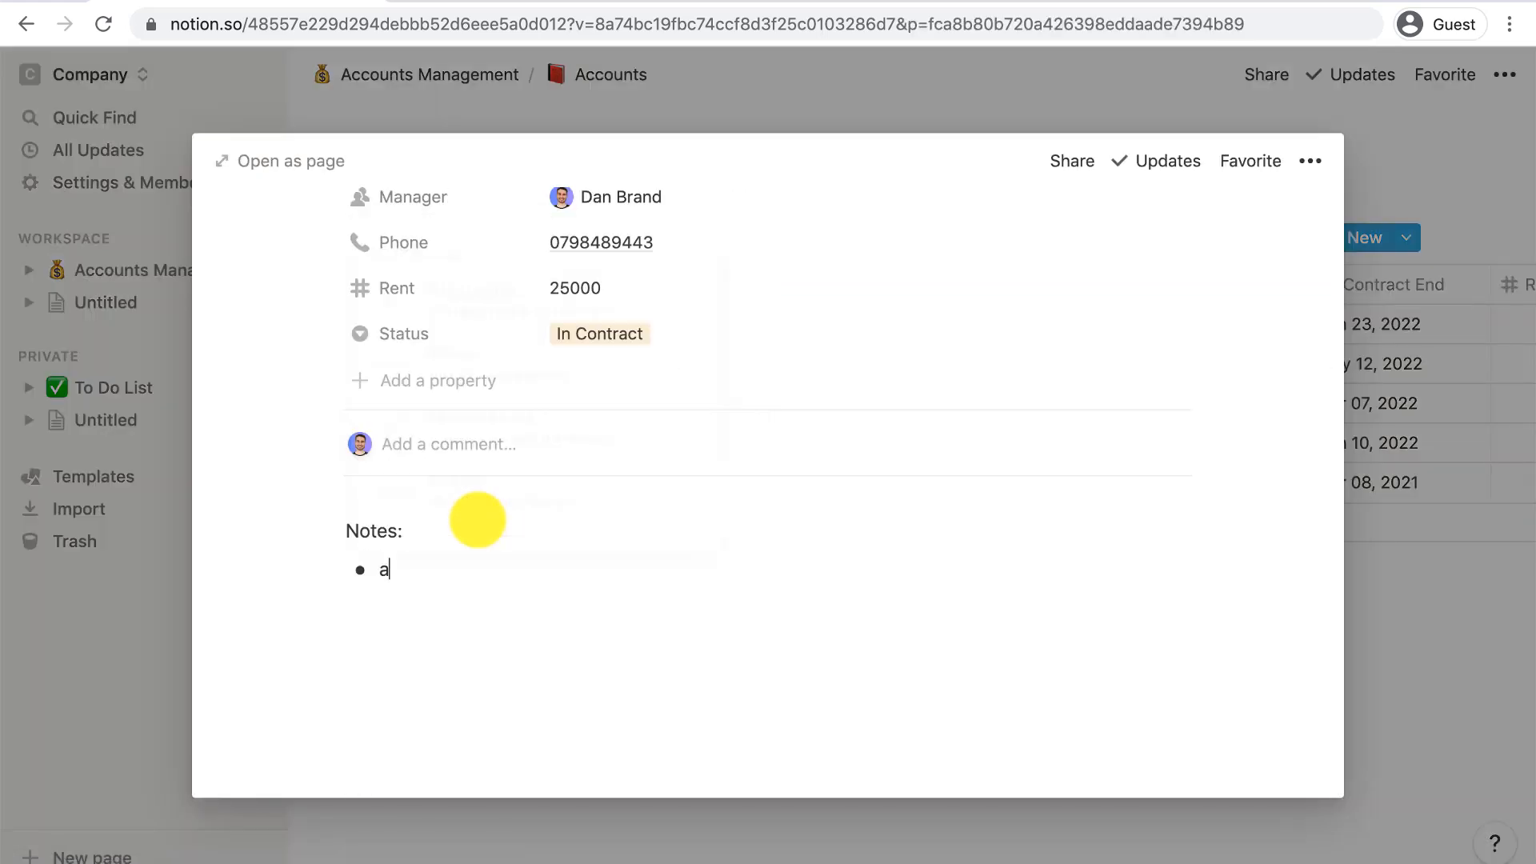
key(Return)
text(b)
key(Escape)
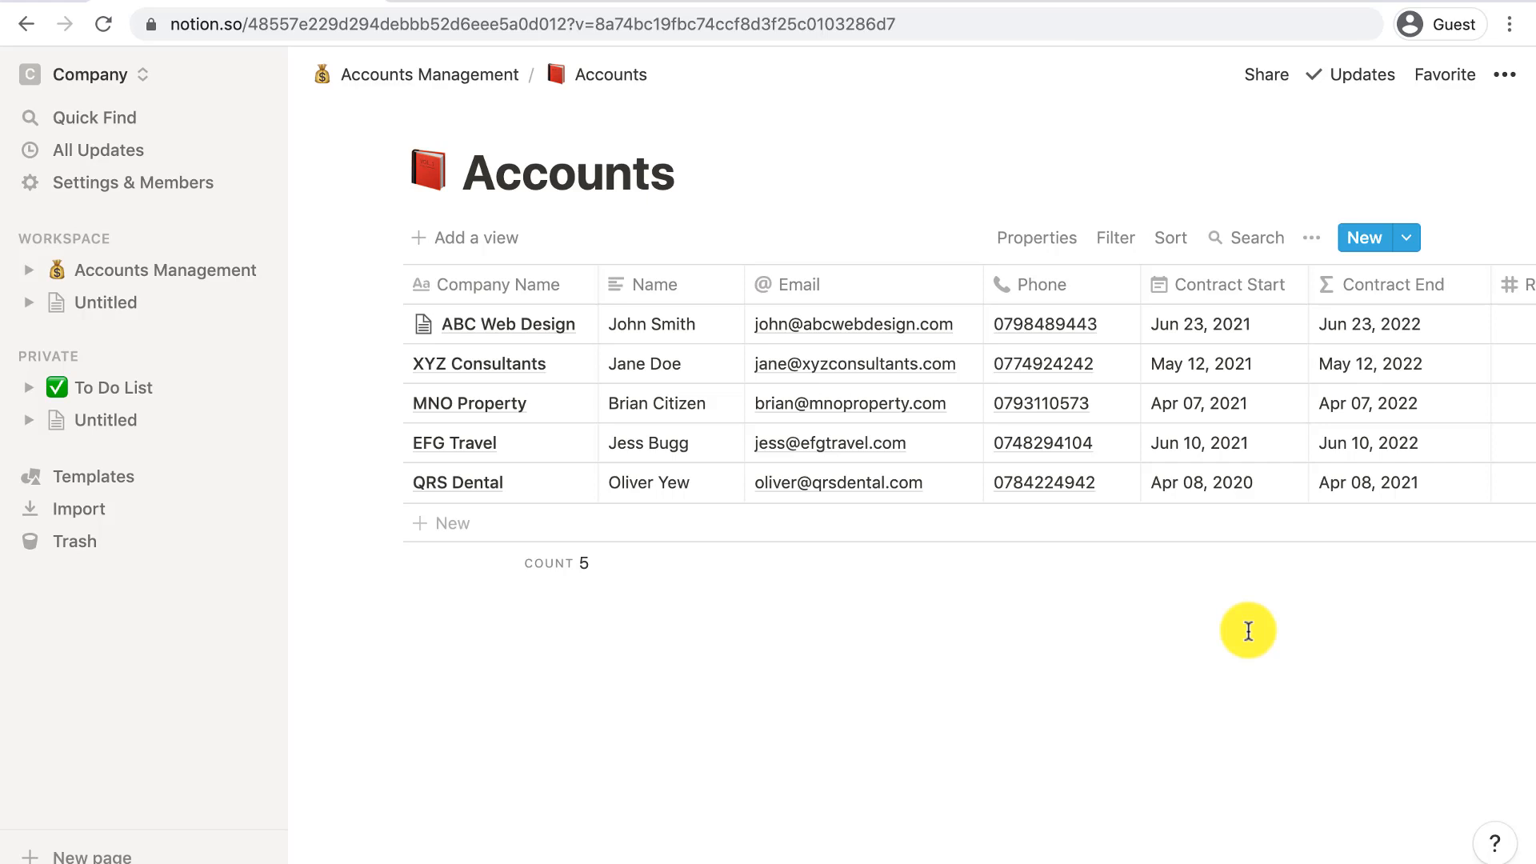
click(501, 244)
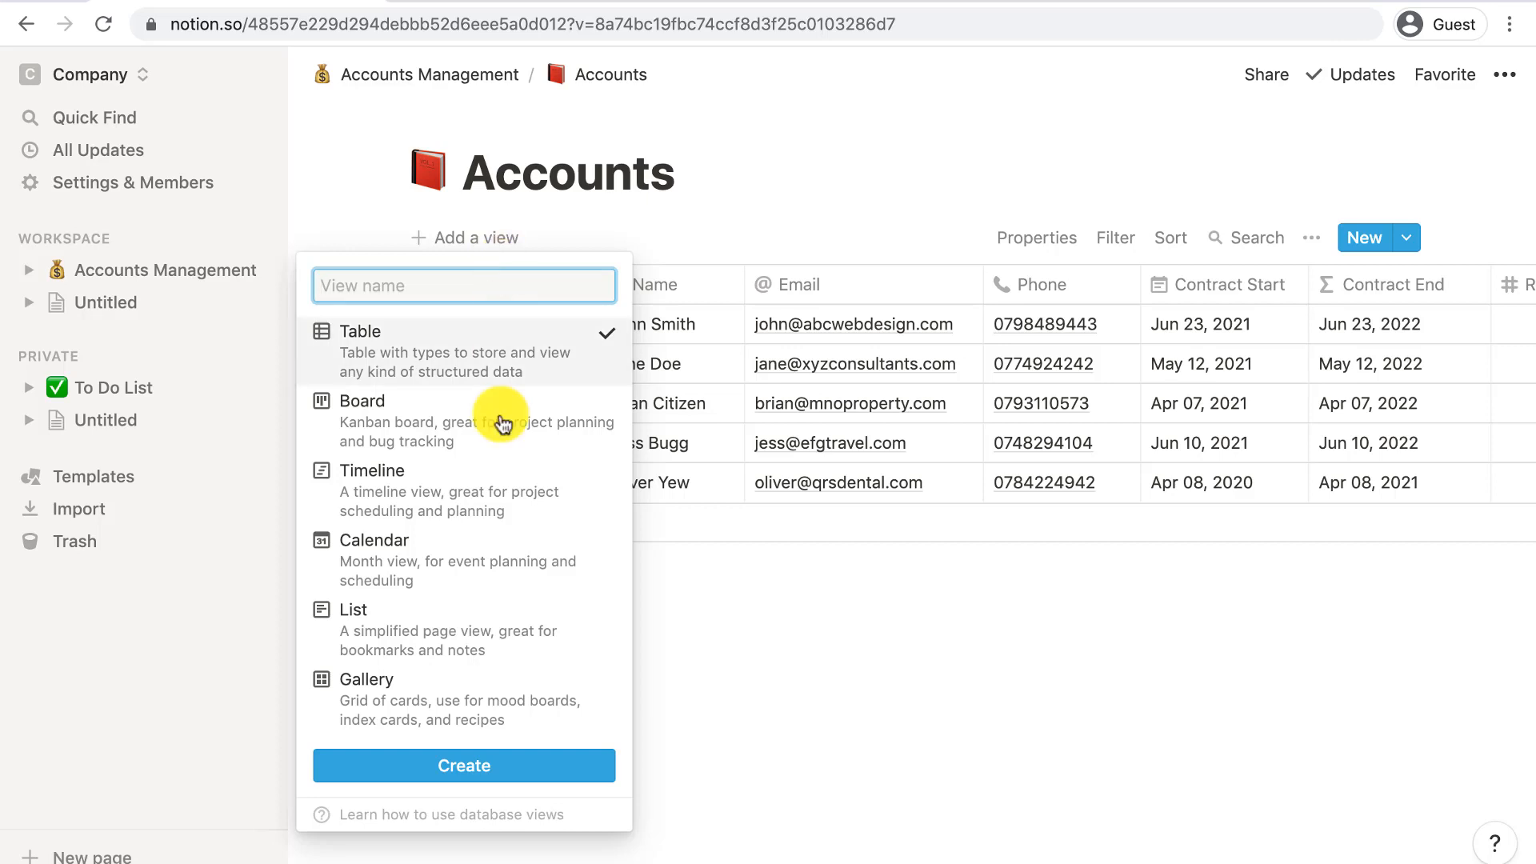
- Create a Calendar view laid out by Contract End and jump to the current month
click(497, 560)
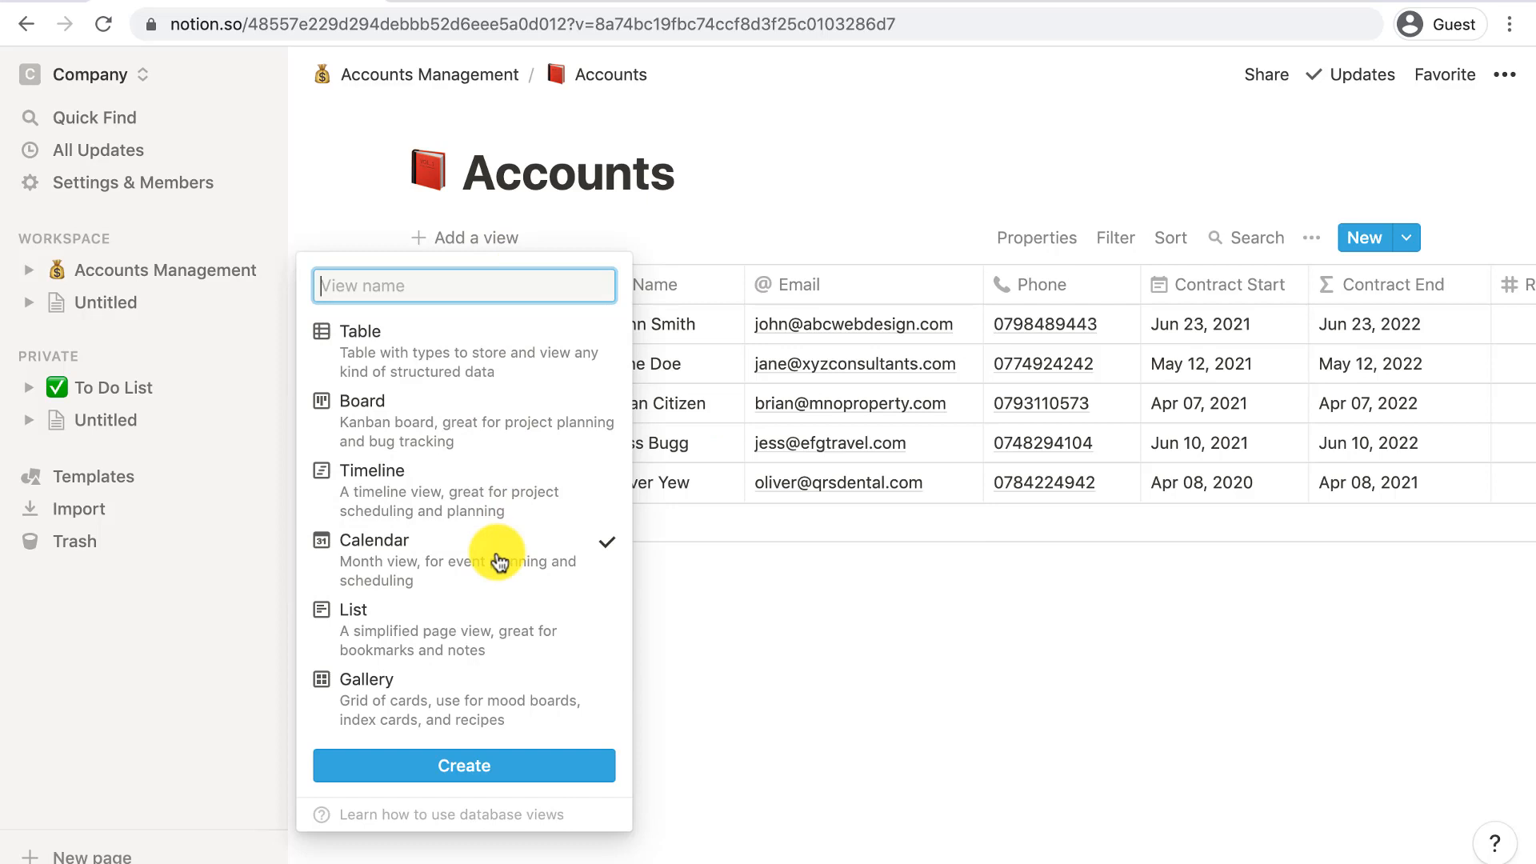
click(541, 763)
click(1048, 238)
click(1025, 318)
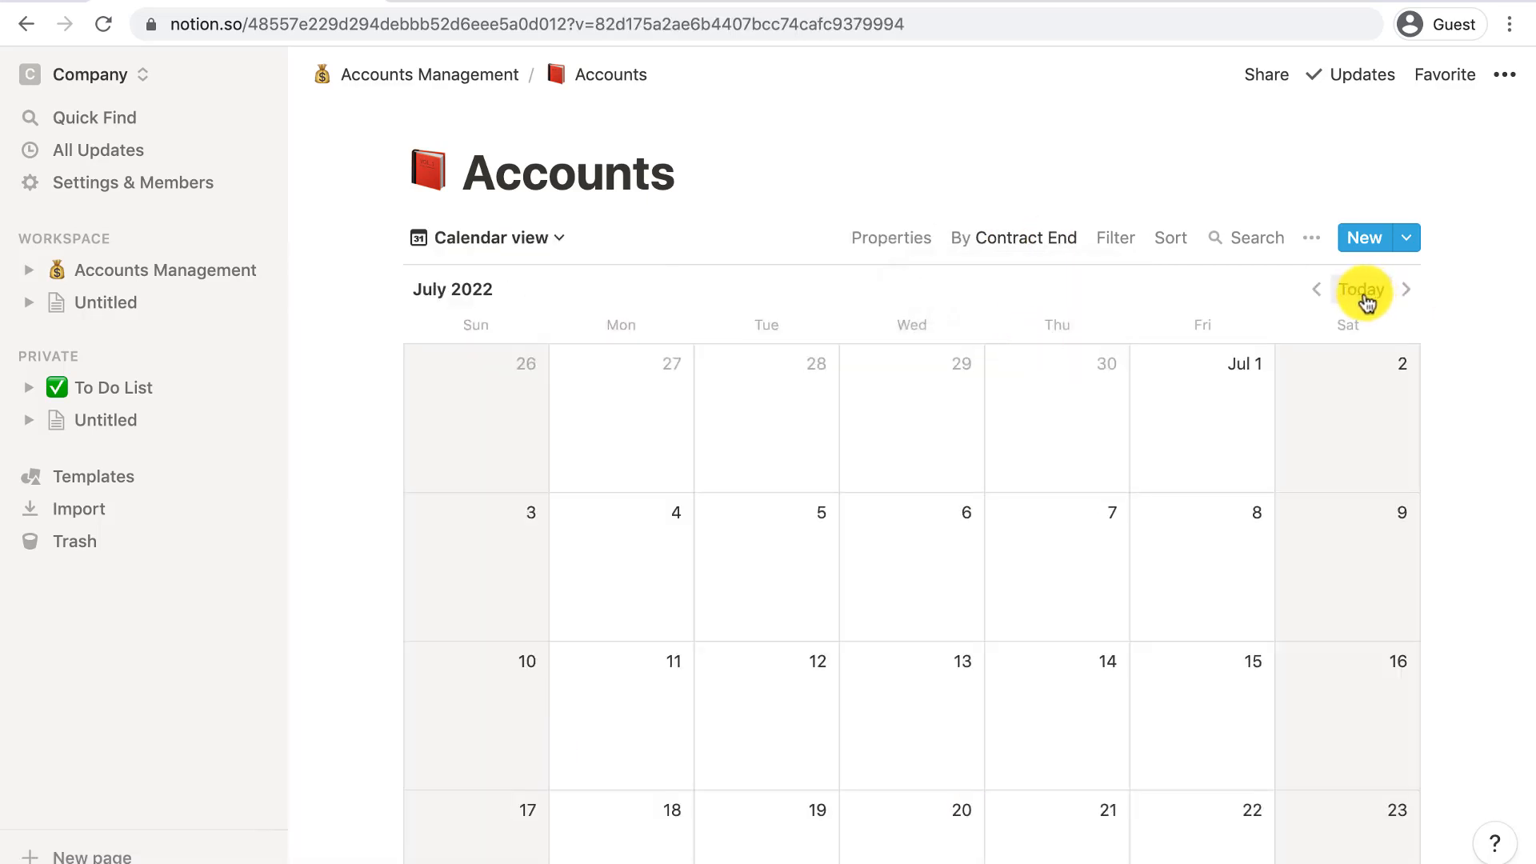
click(1315, 288)
scroll(1197, 336, down, 3)
scroll(1201, 338, up, 1)
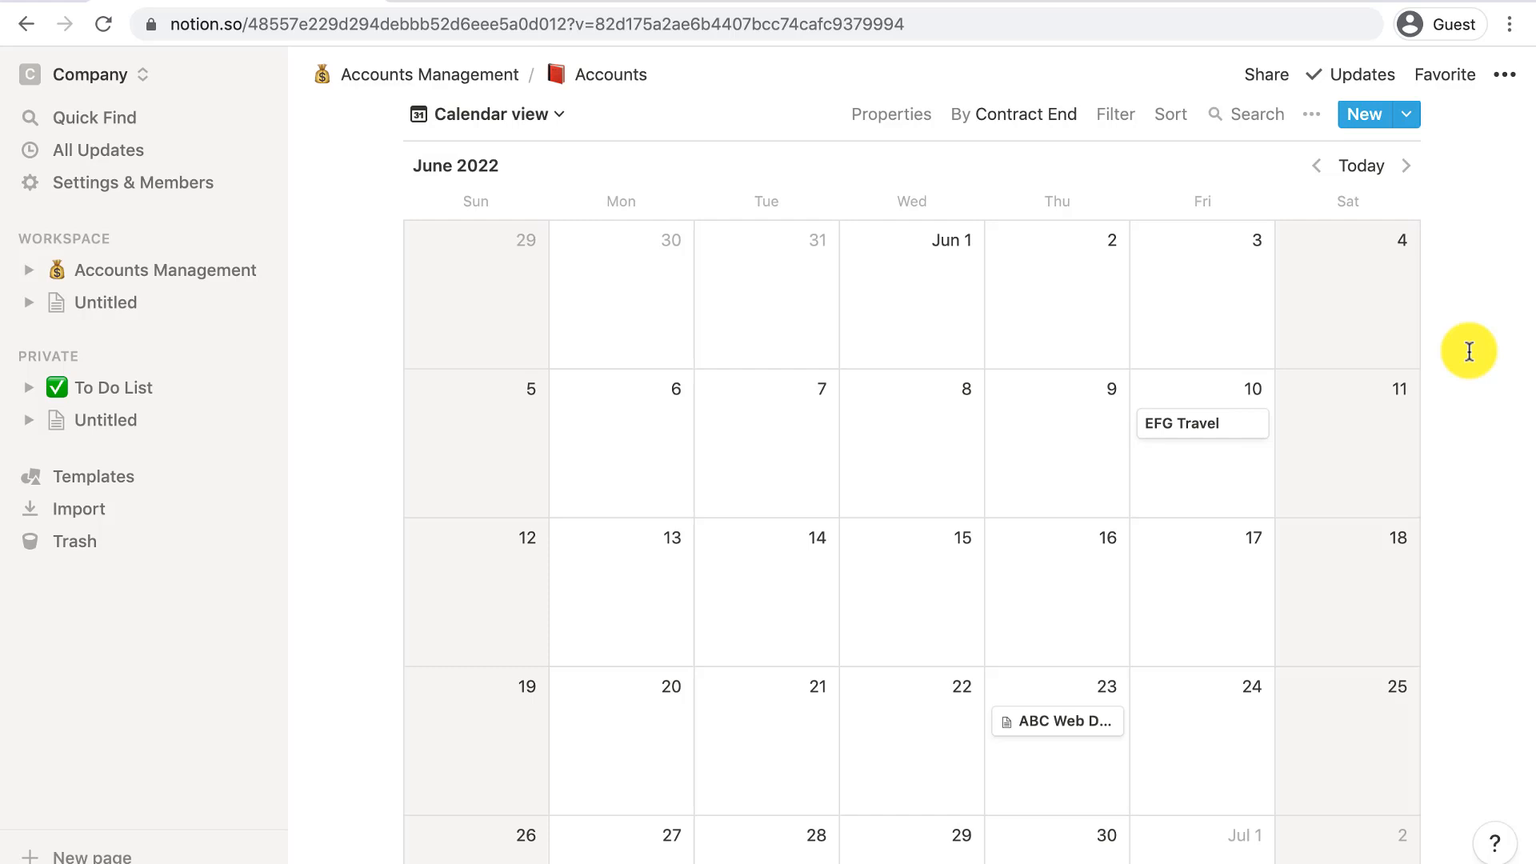
- Add a Board view of Accounts with columns grouped by Status
click(484, 113)
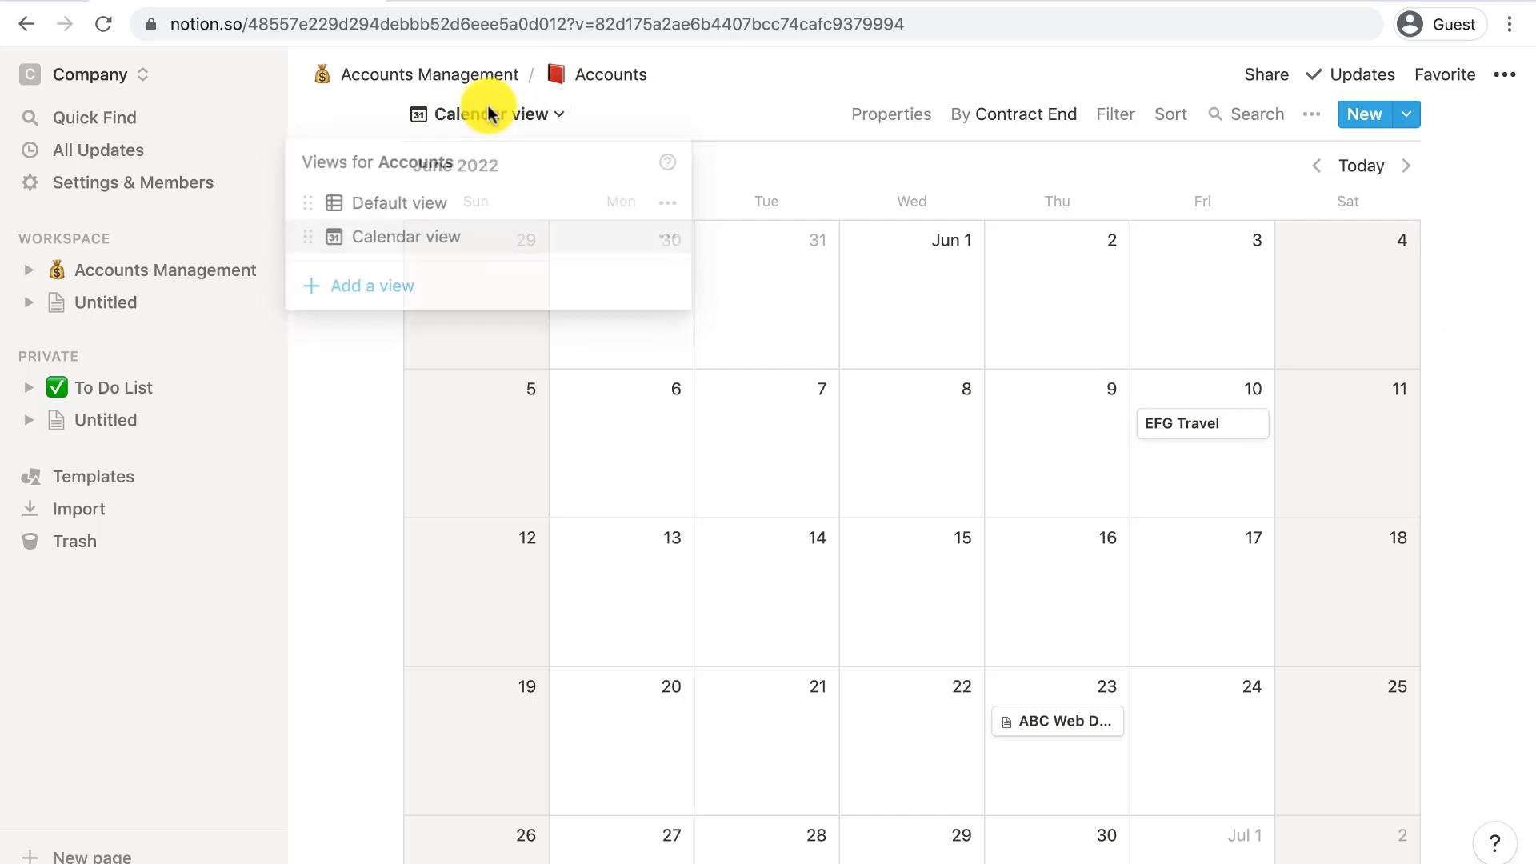
click(424, 284)
click(797, 262)
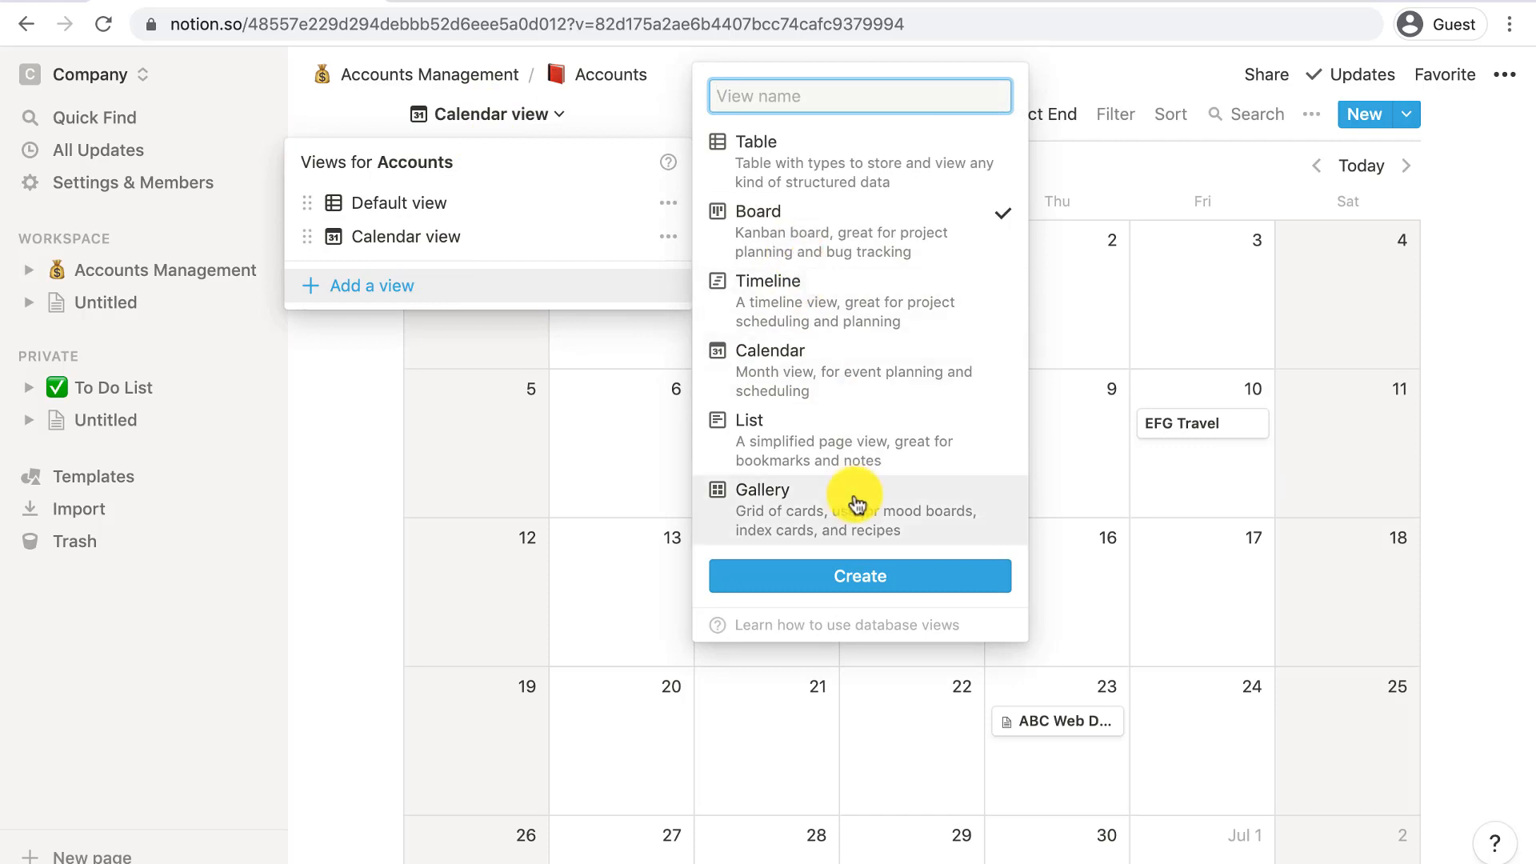
click(860, 576)
click(1053, 245)
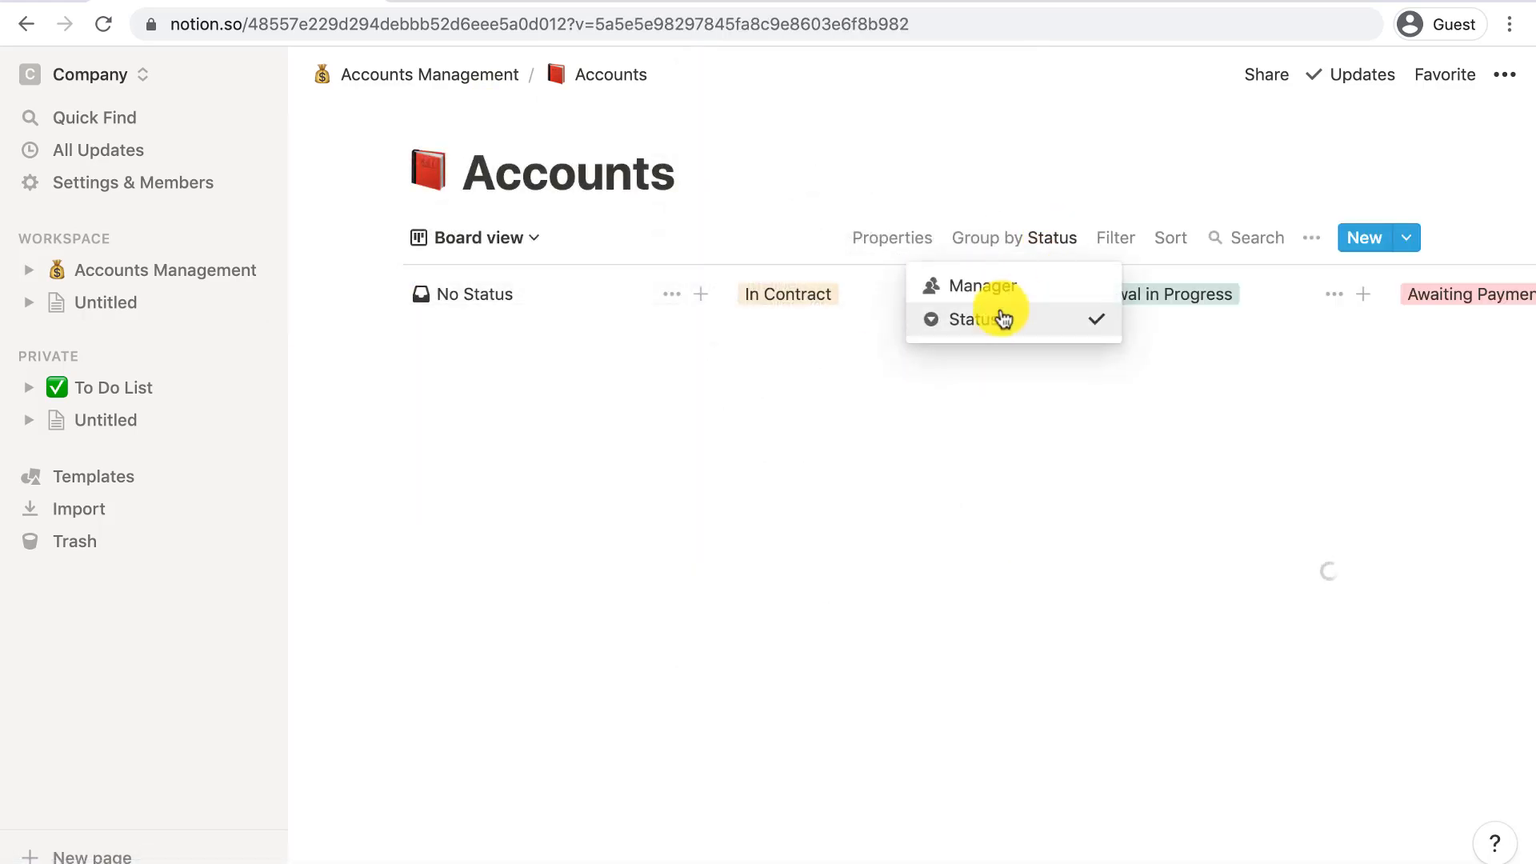
click(1000, 315)
scroll(1018, 411, right, 5)
scroll(1024, 412, right, 1)
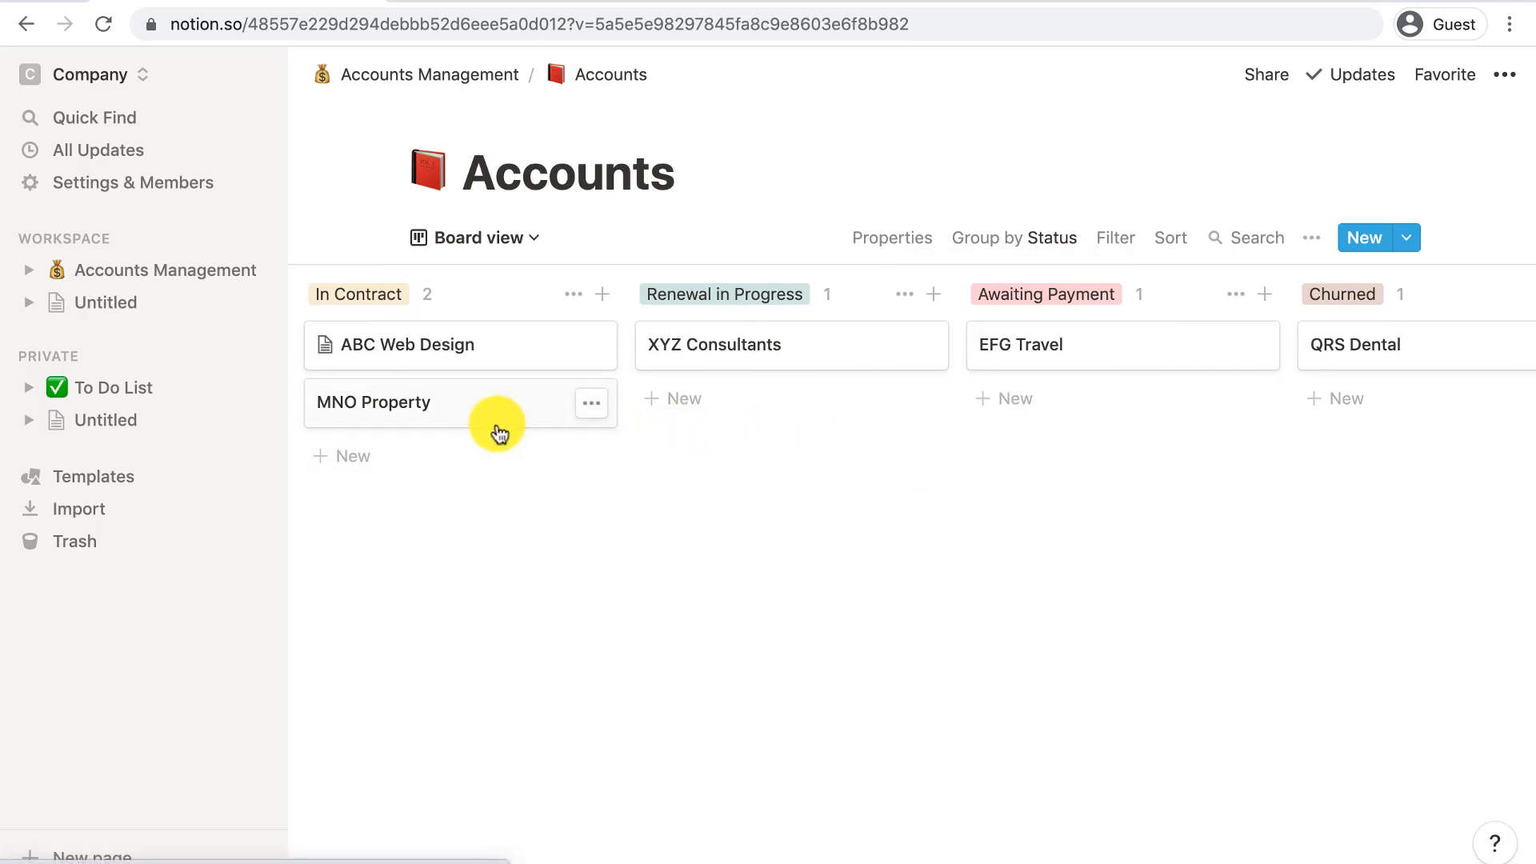
- Move MNO Property into Renewal in Progress, check the table view, and return to the board
drag(504, 417, 754, 369)
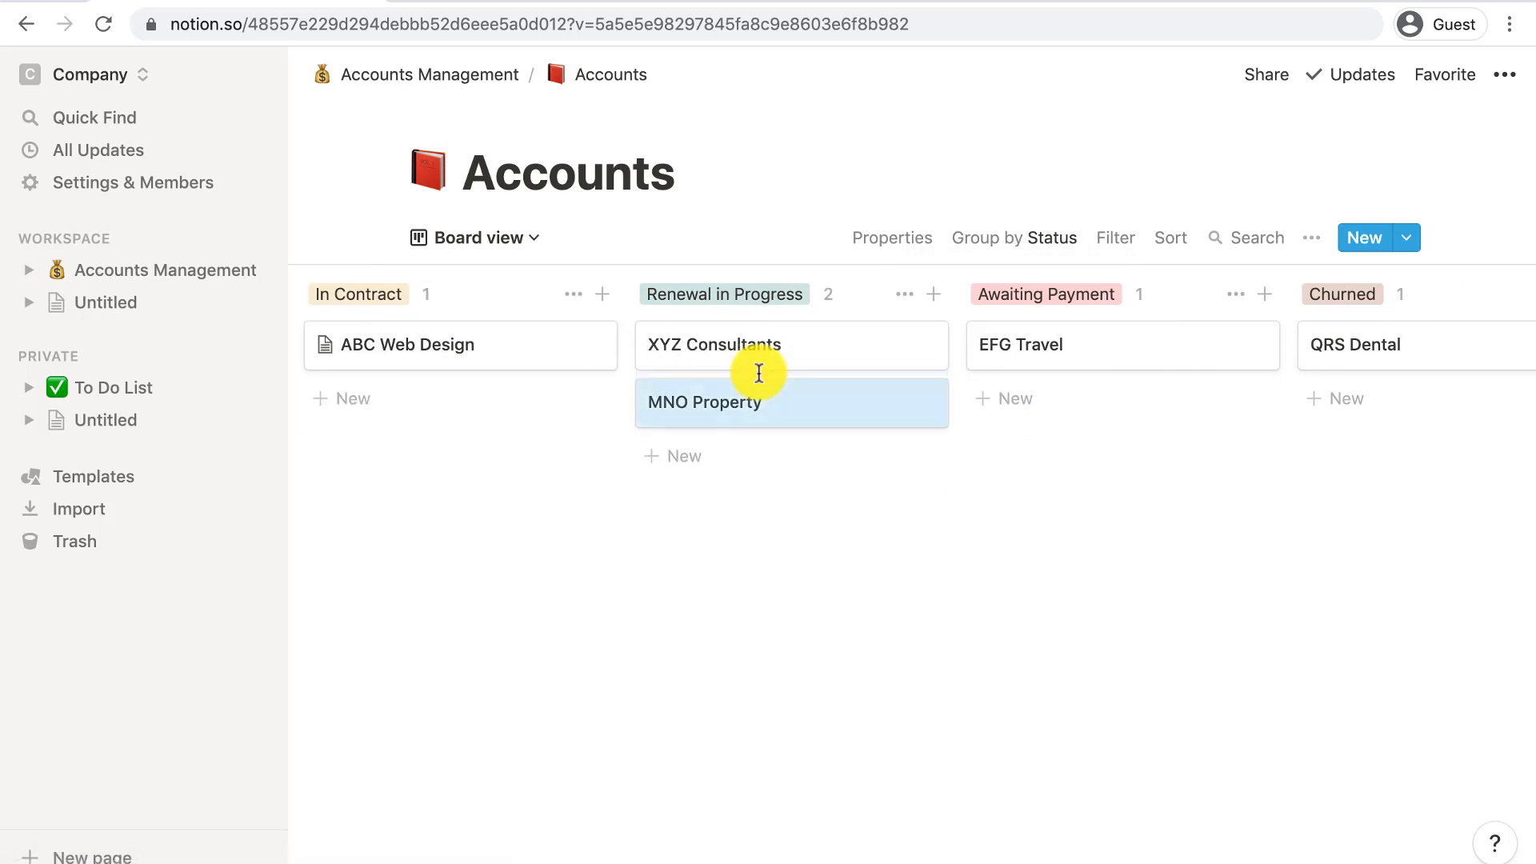
click(436, 240)
click(449, 333)
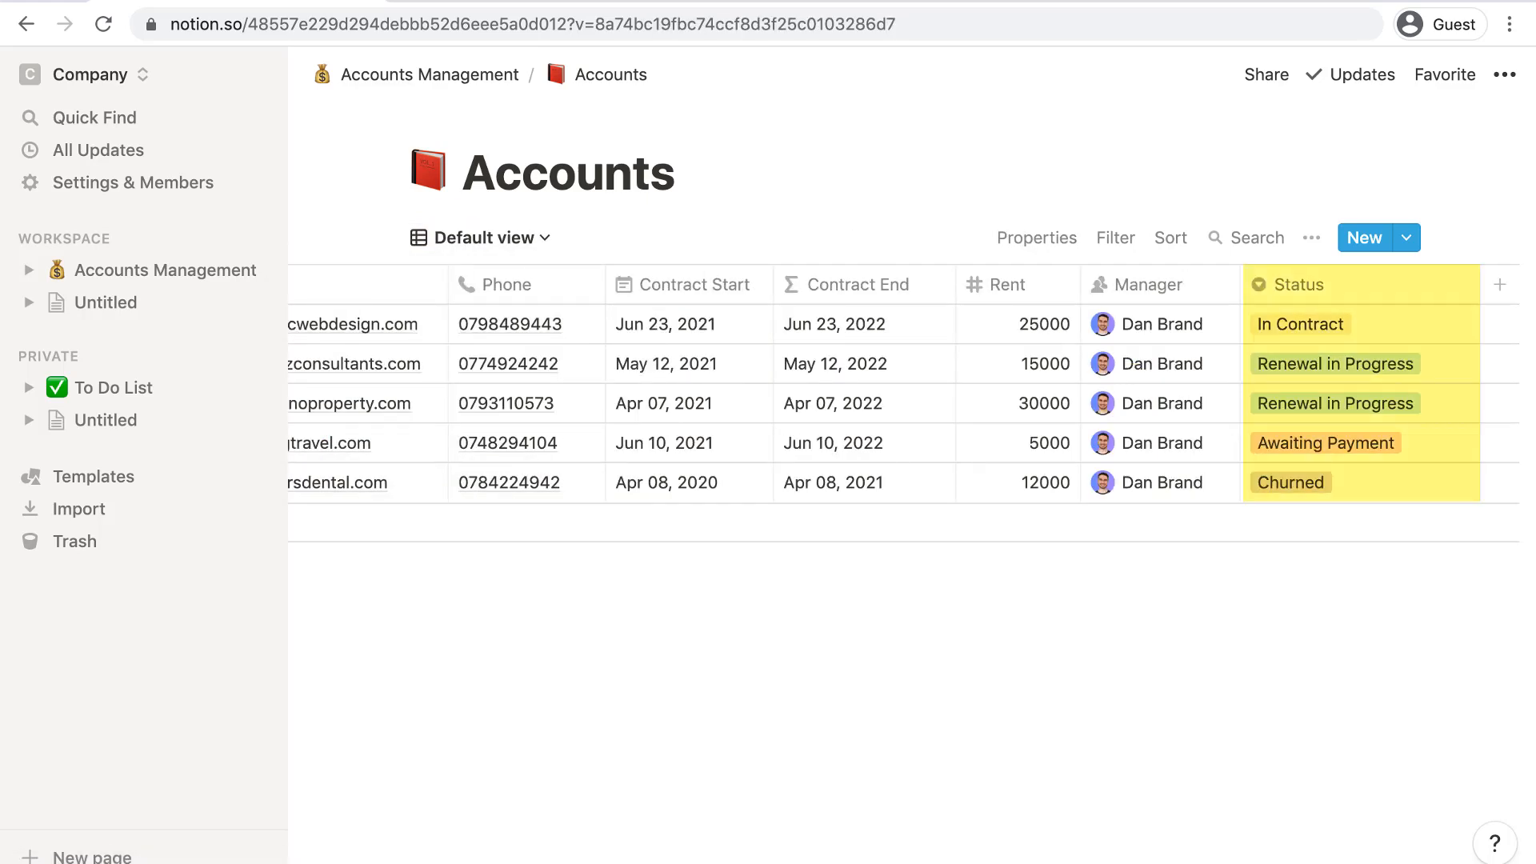
click(484, 237)
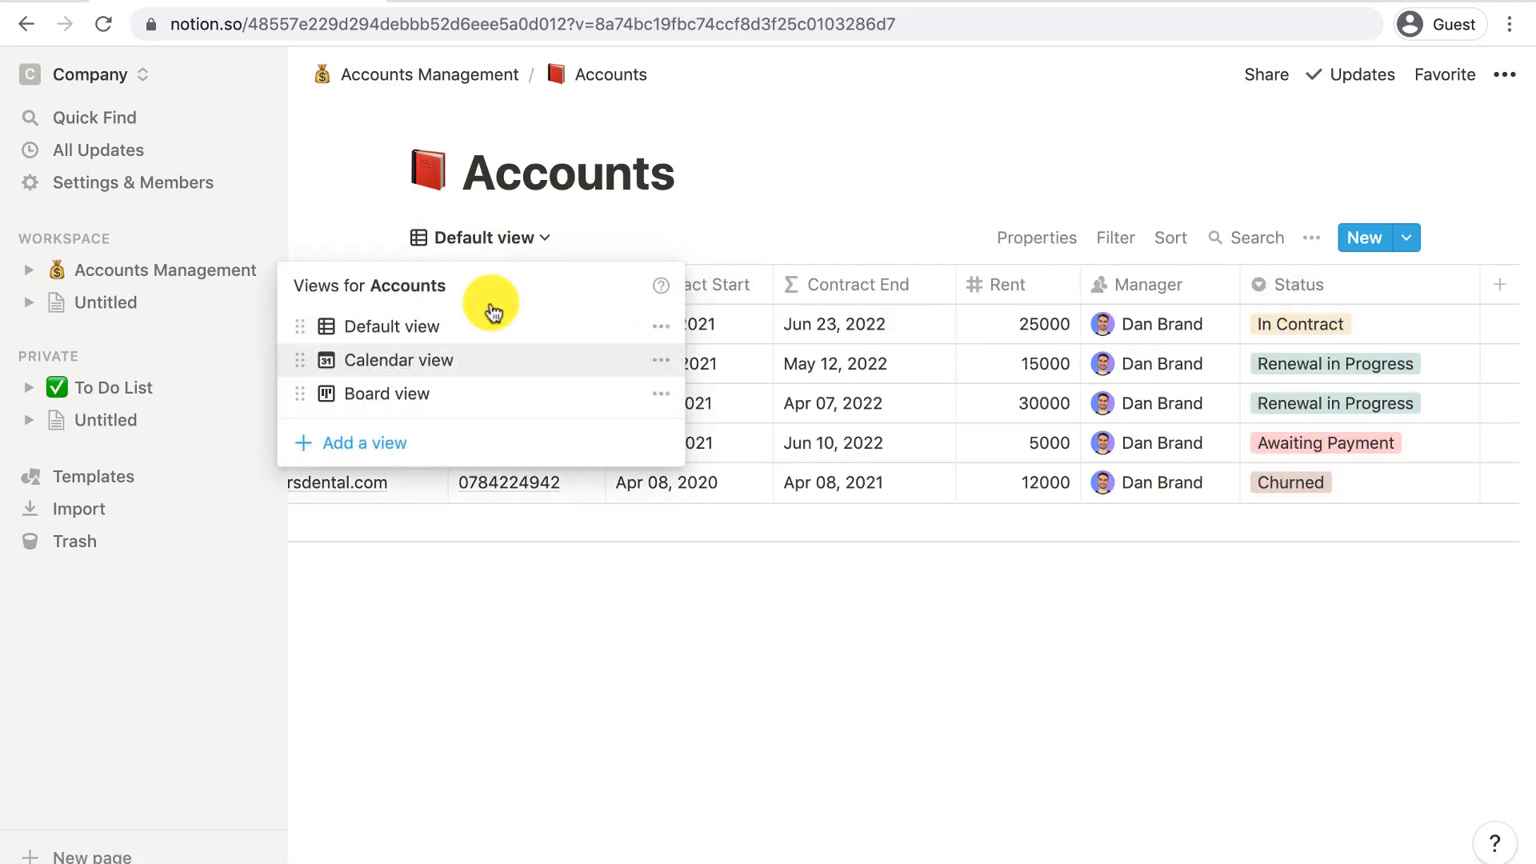
click(453, 394)
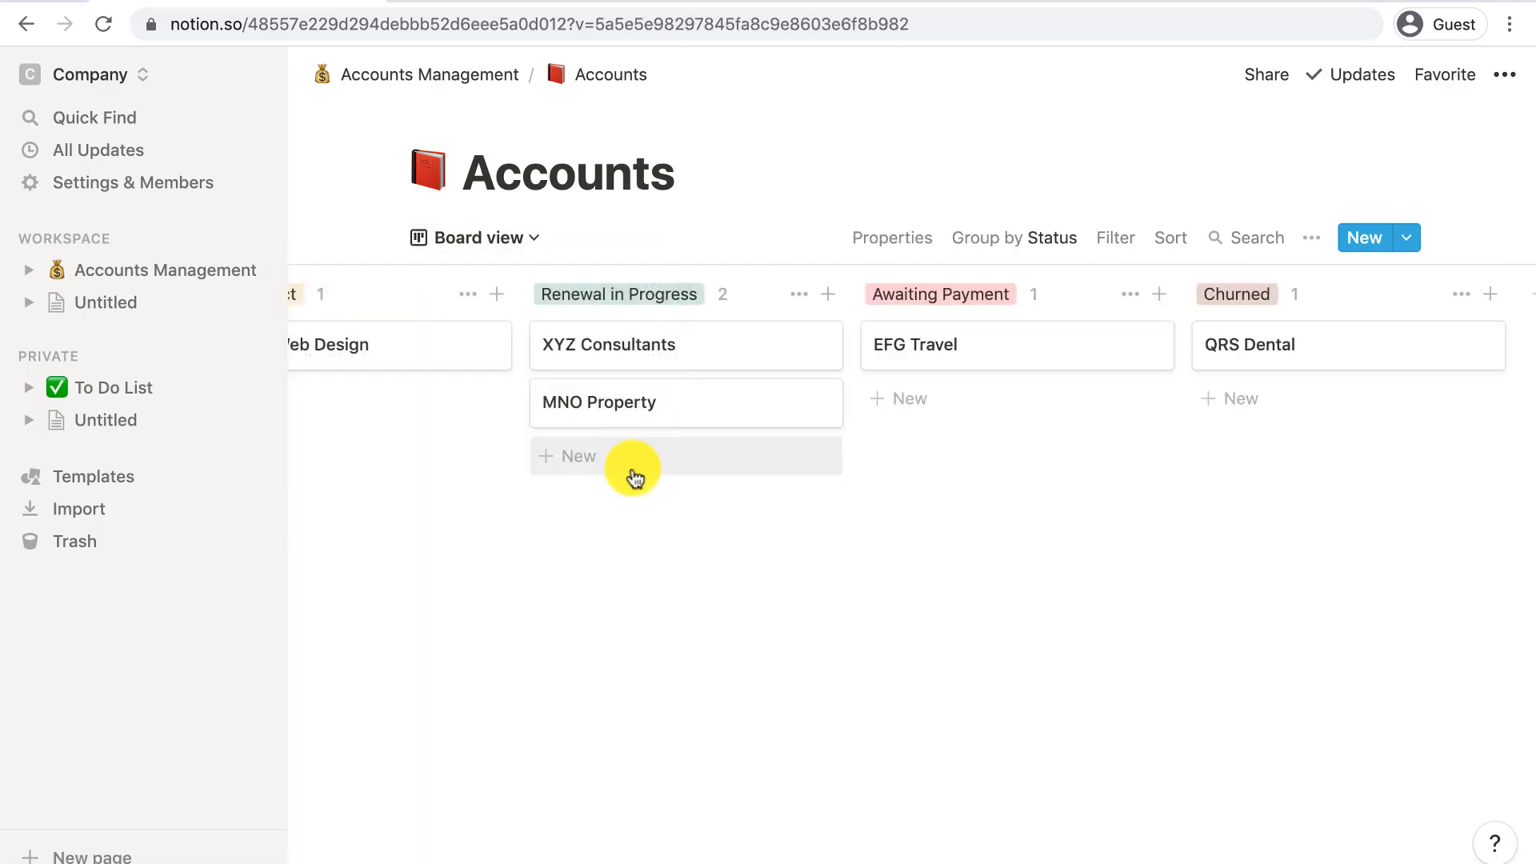
- Show Manager and Contract End on each board card
click(899, 232)
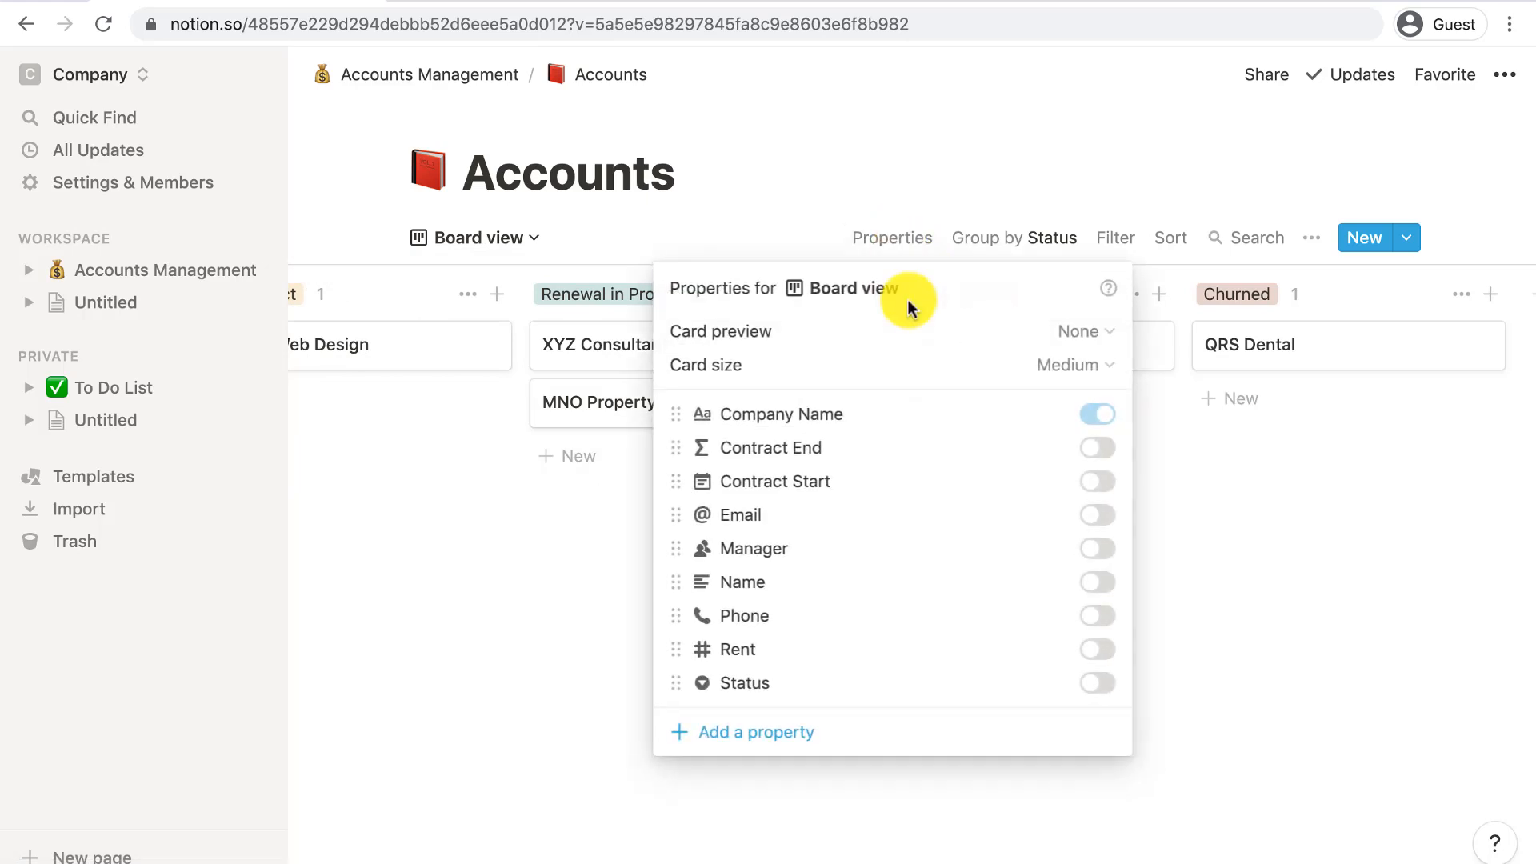
click(1097, 550)
click(1097, 448)
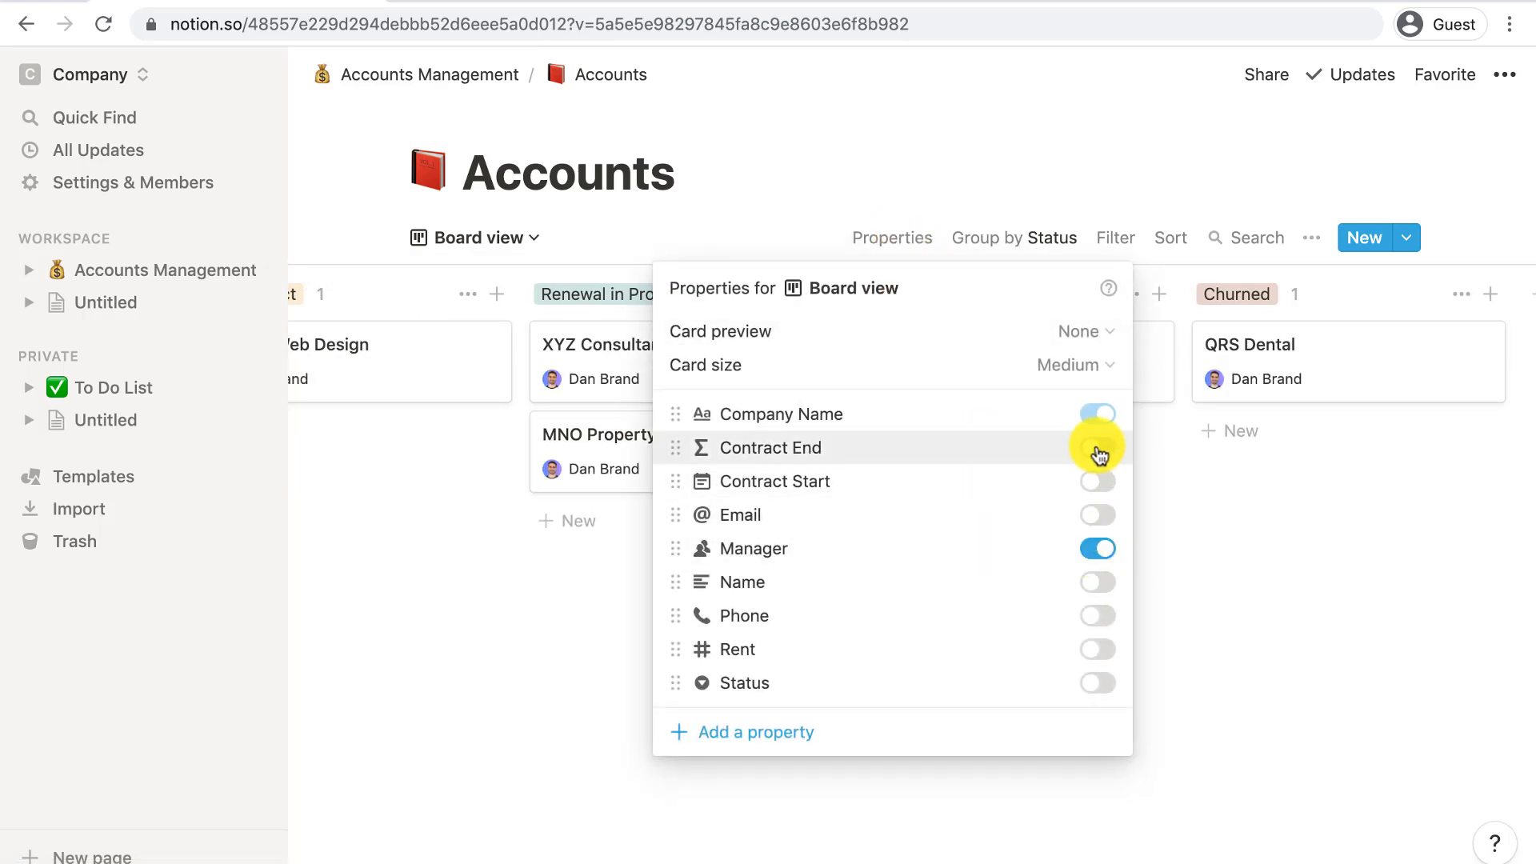
click(414, 655)
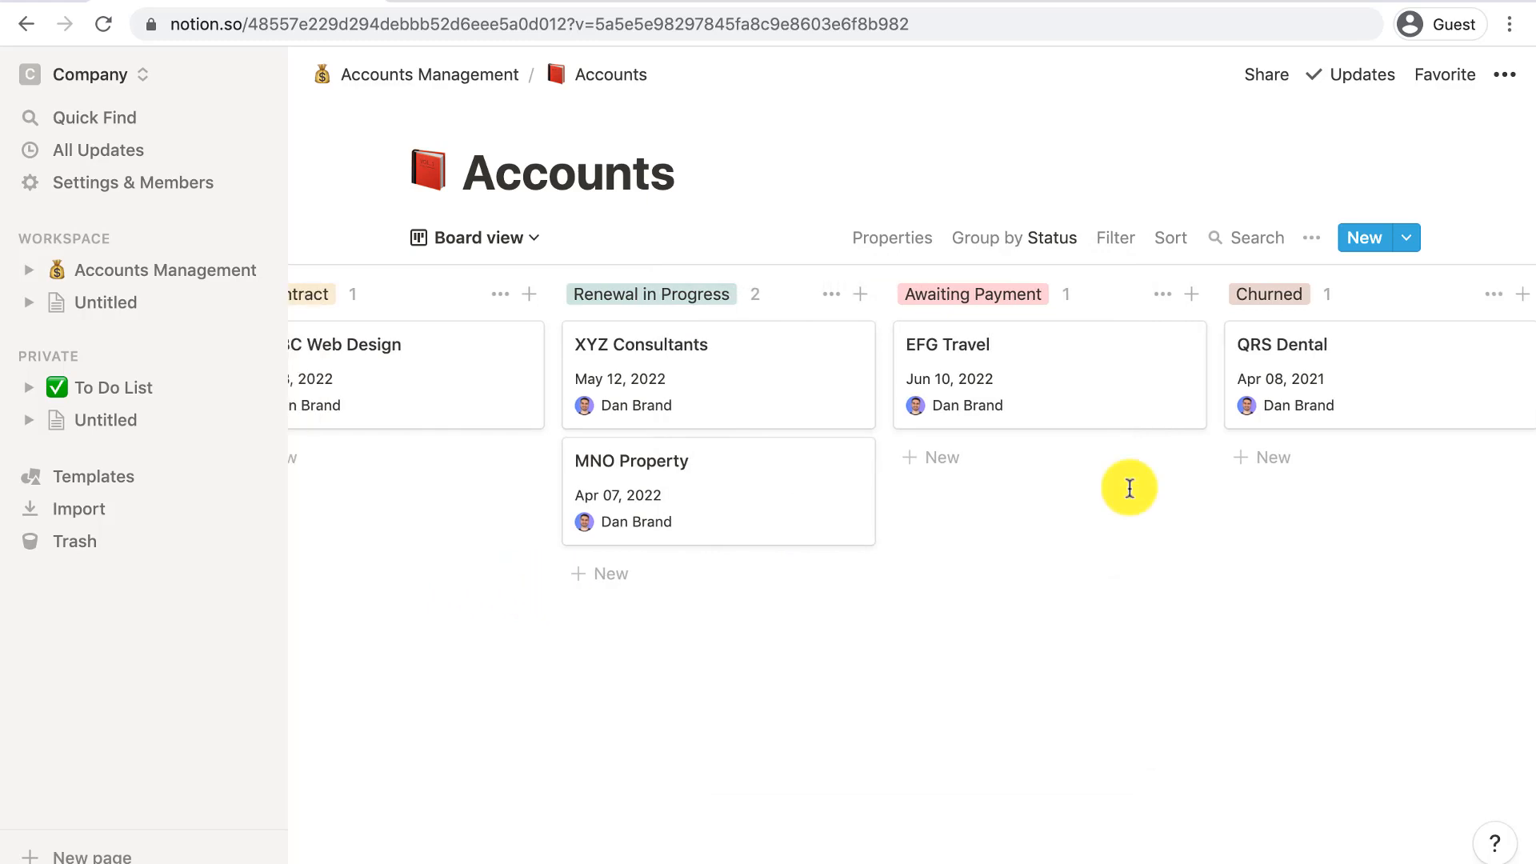
click(1110, 240)
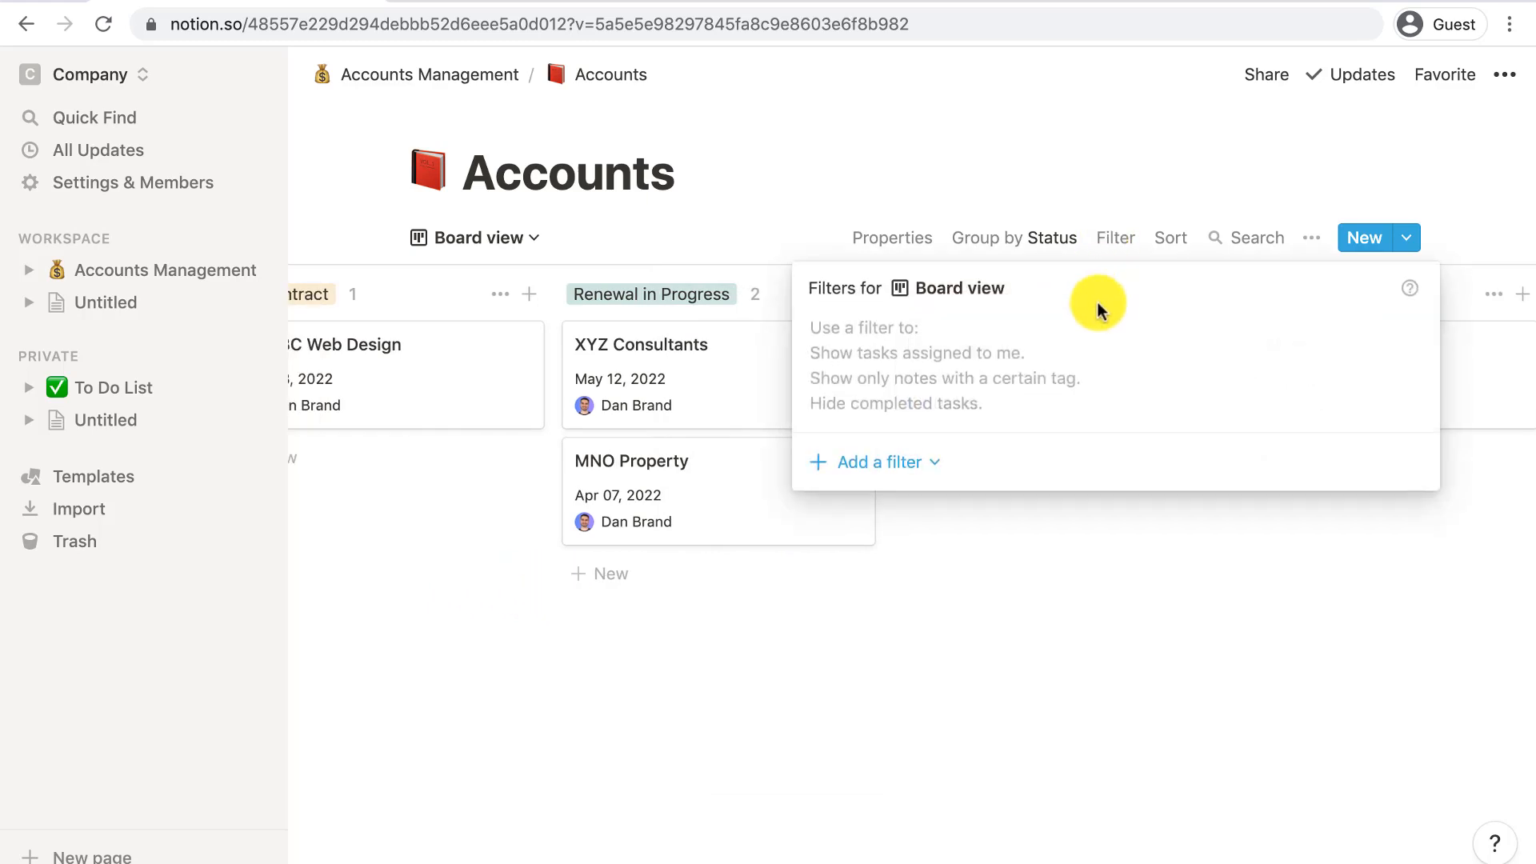
click(921, 472)
click(901, 514)
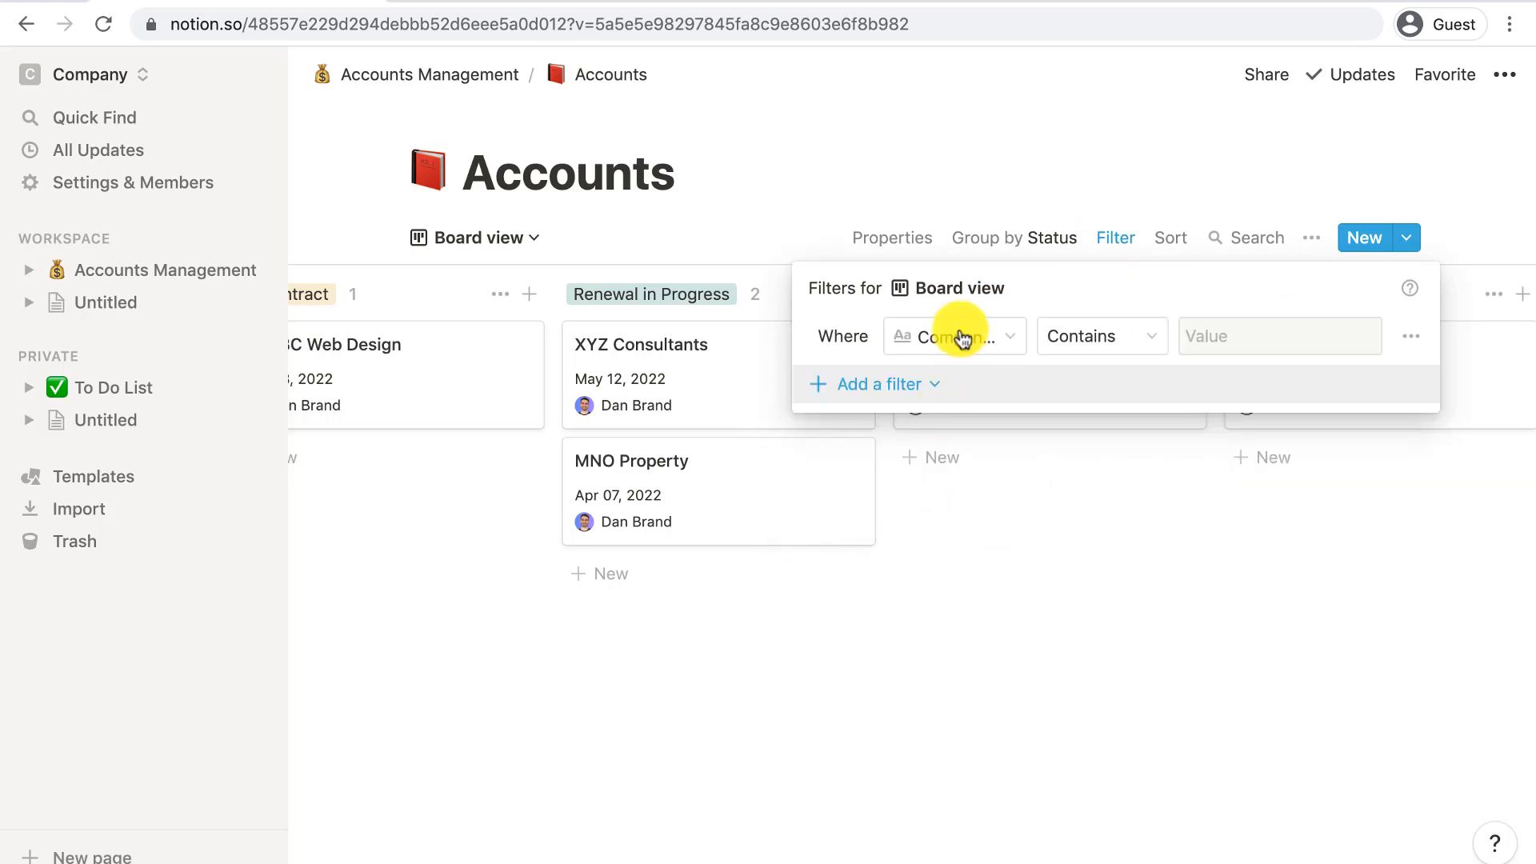
click(958, 336)
click(900, 672)
click(1063, 340)
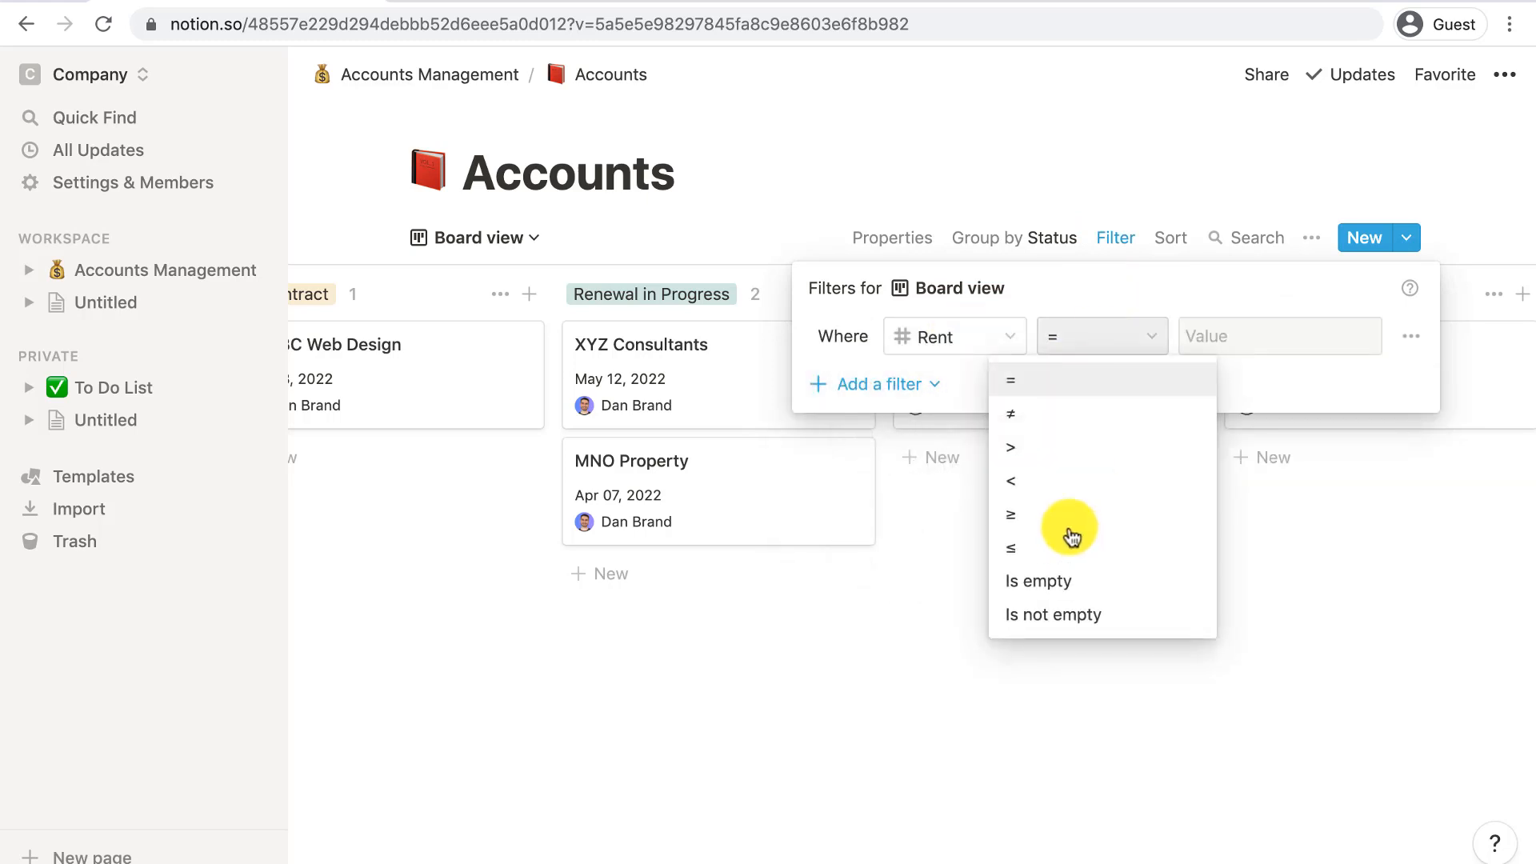
click(1067, 448)
click(1223, 334)
text(20000)
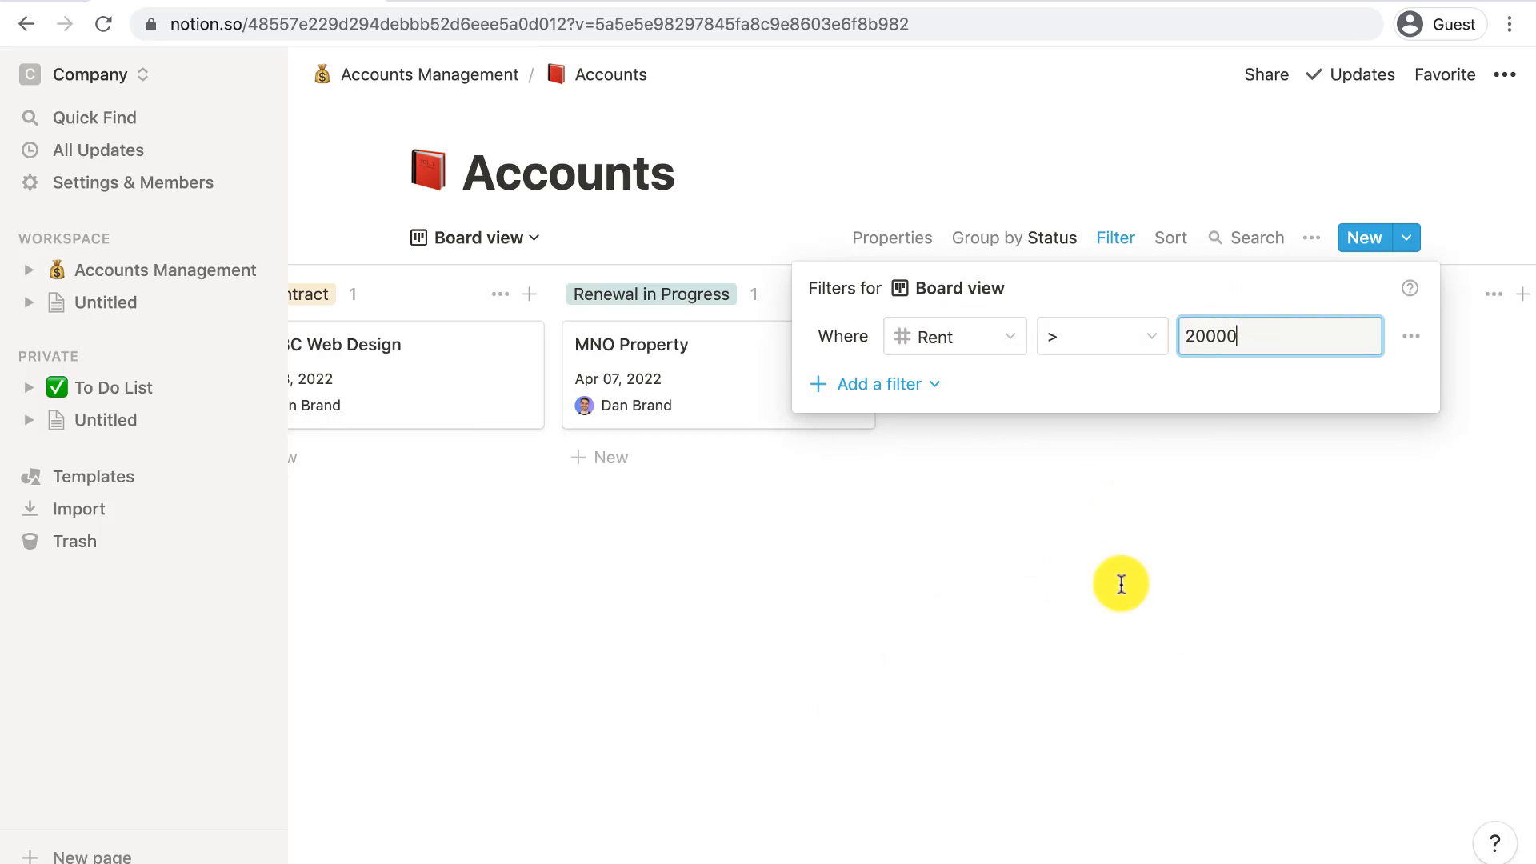
click(1053, 496)
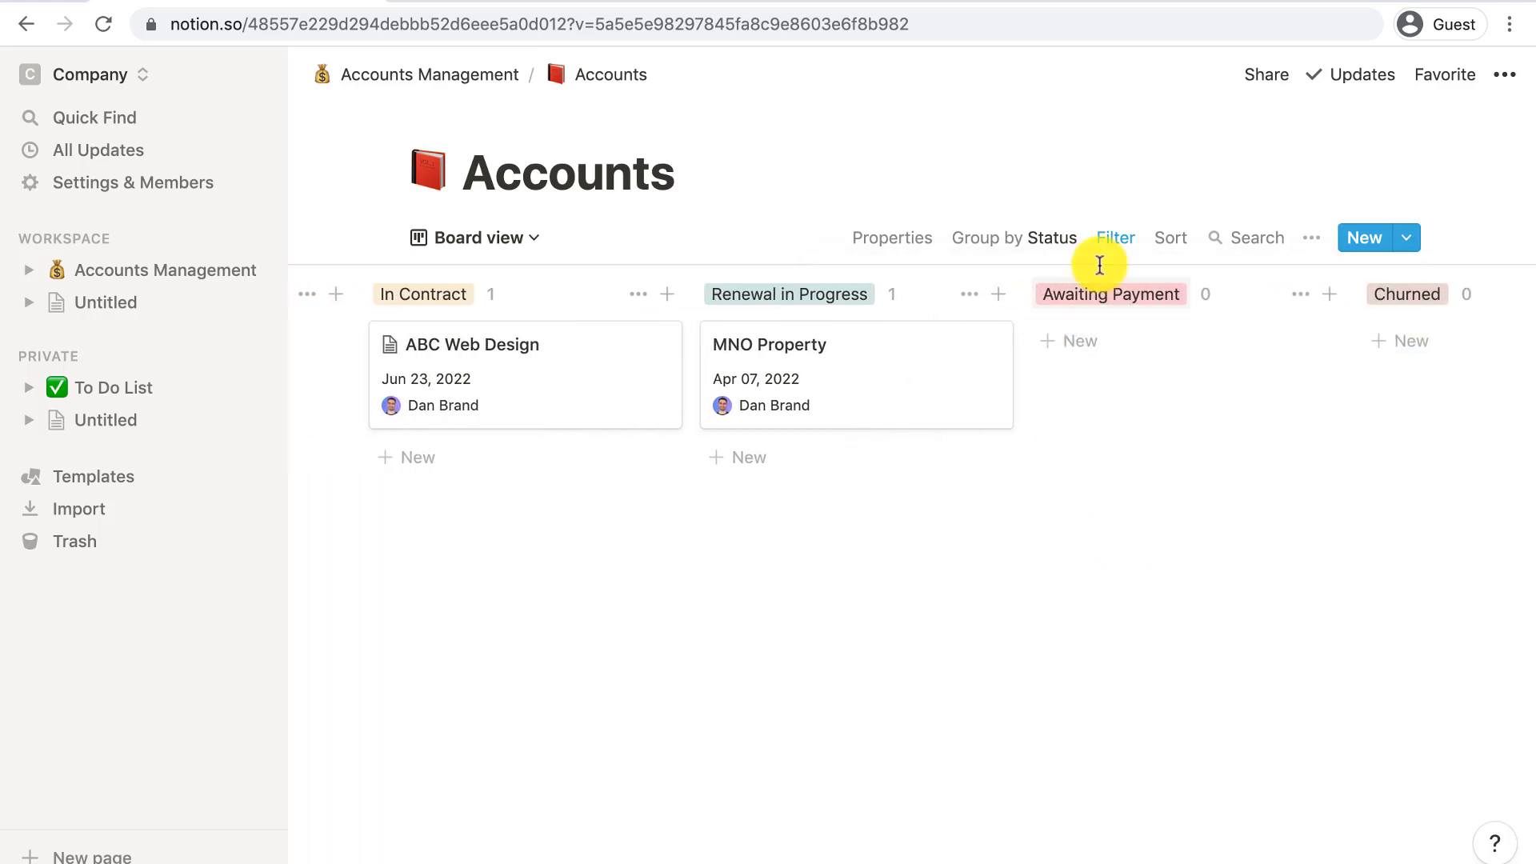
click(1115, 238)
click(1410, 336)
click(1377, 387)
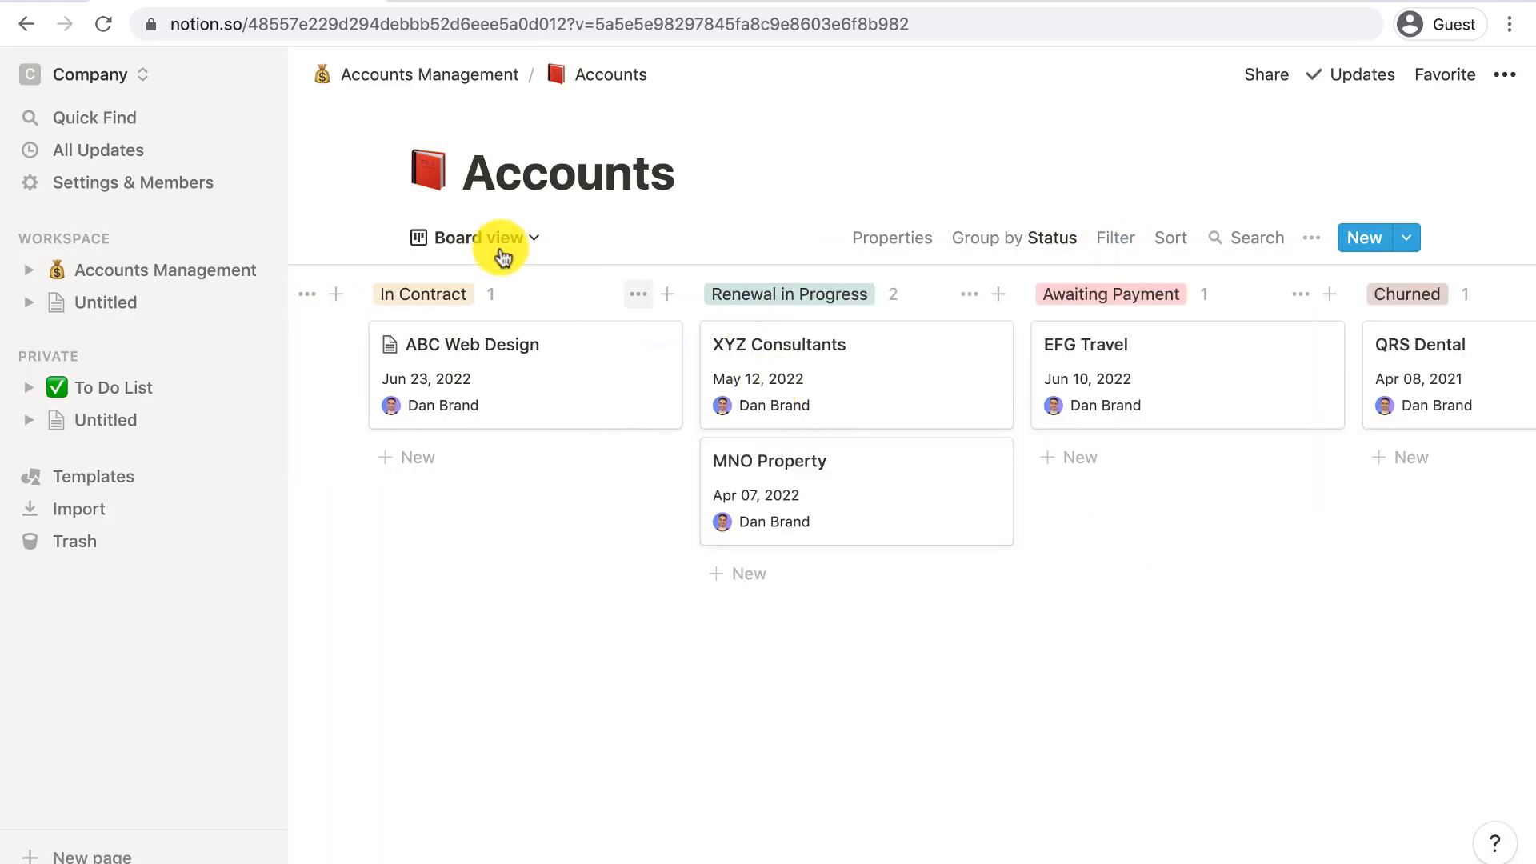
click(496, 244)
- Add a year-scale Timeline view using separate dates, Contract Start to Contract End
click(419, 440)
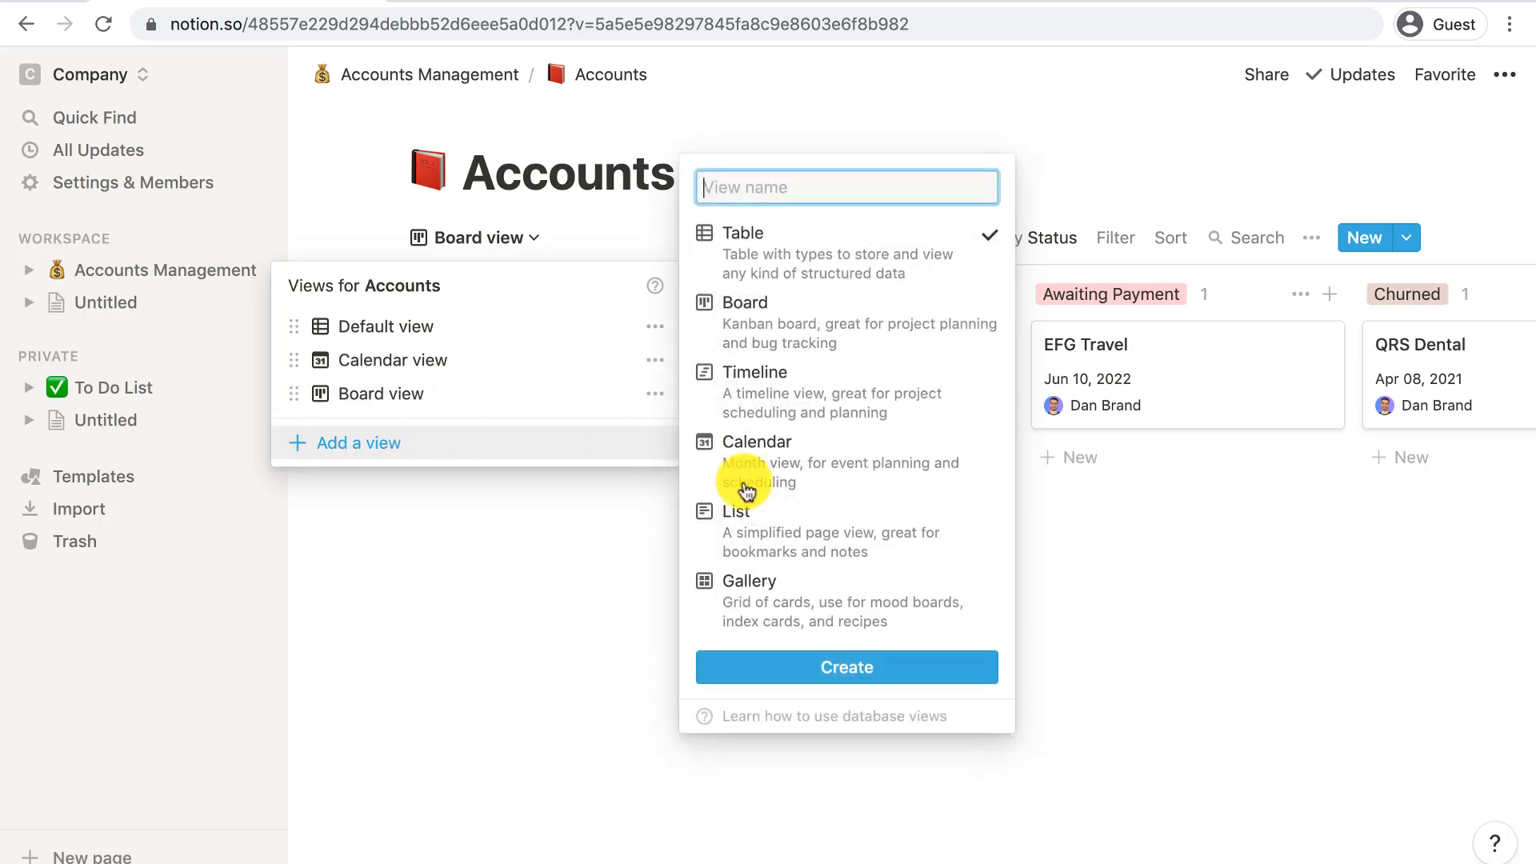
click(798, 410)
click(833, 673)
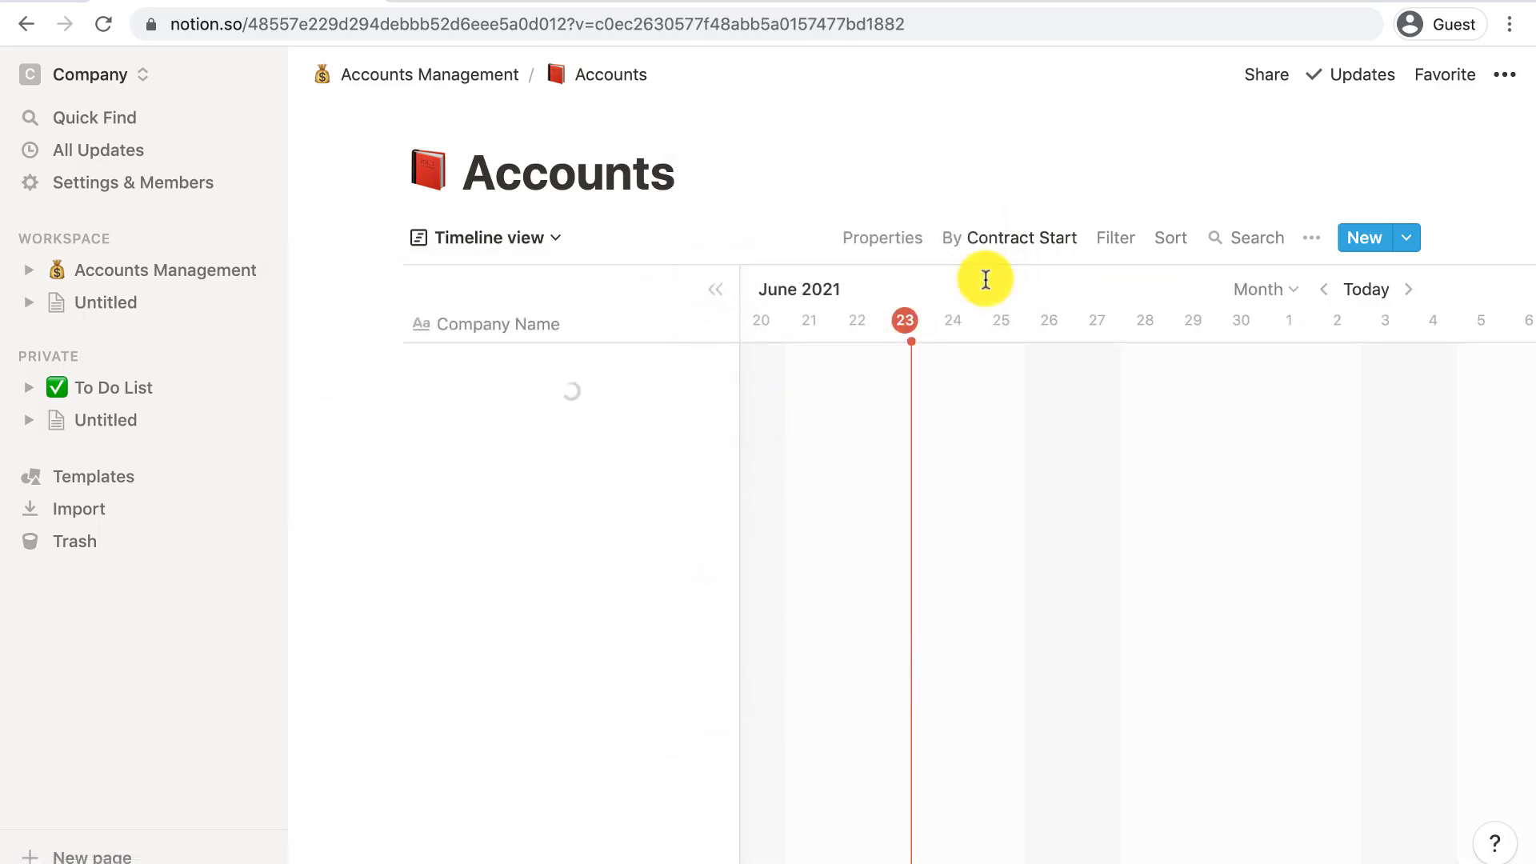
click(991, 240)
click(1140, 399)
click(1097, 472)
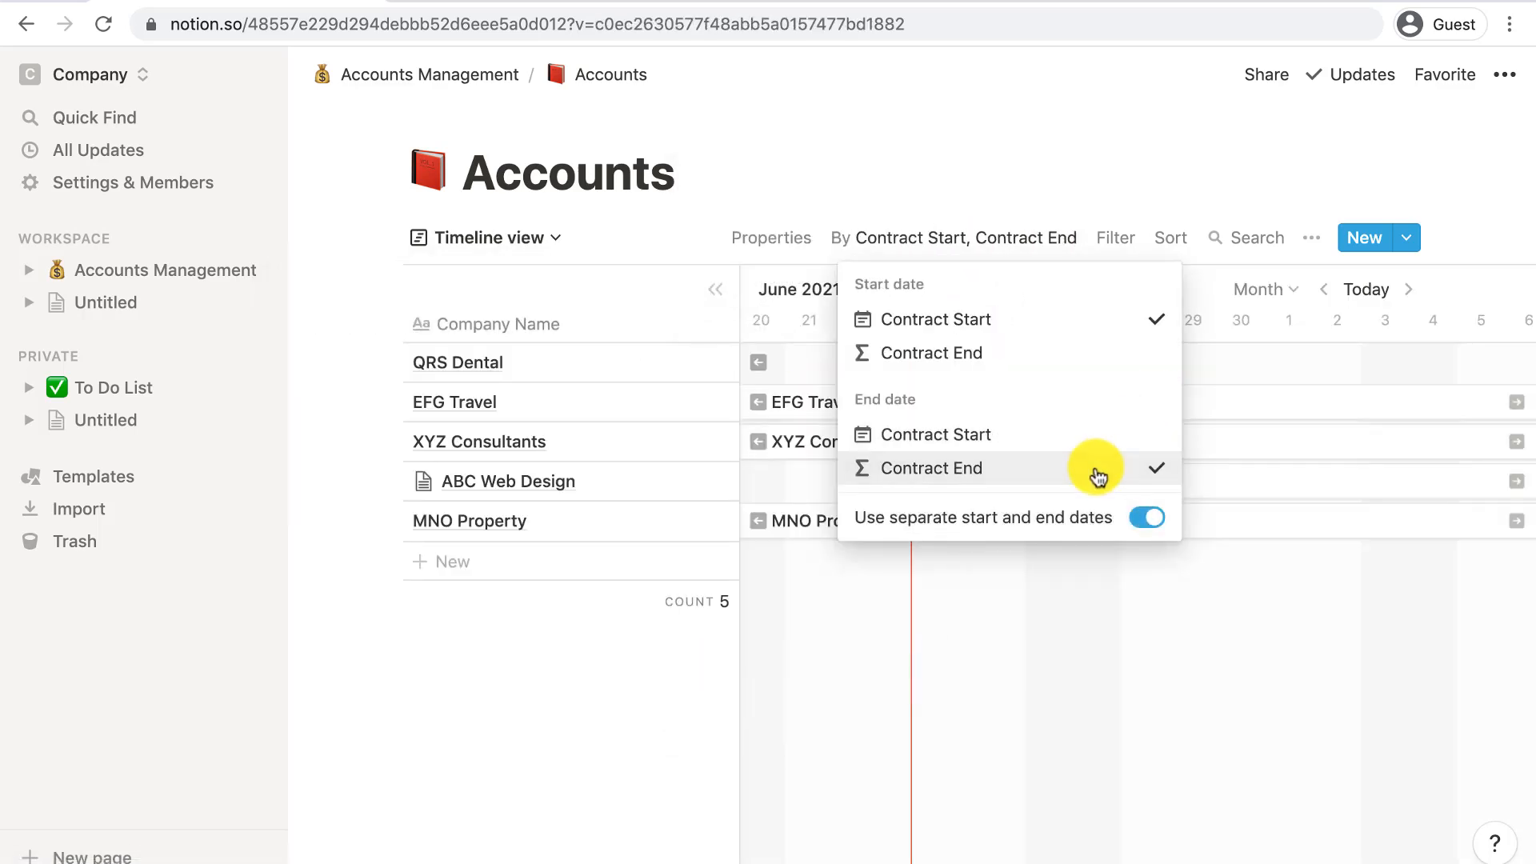
click(1039, 600)
click(1284, 290)
click(1191, 539)
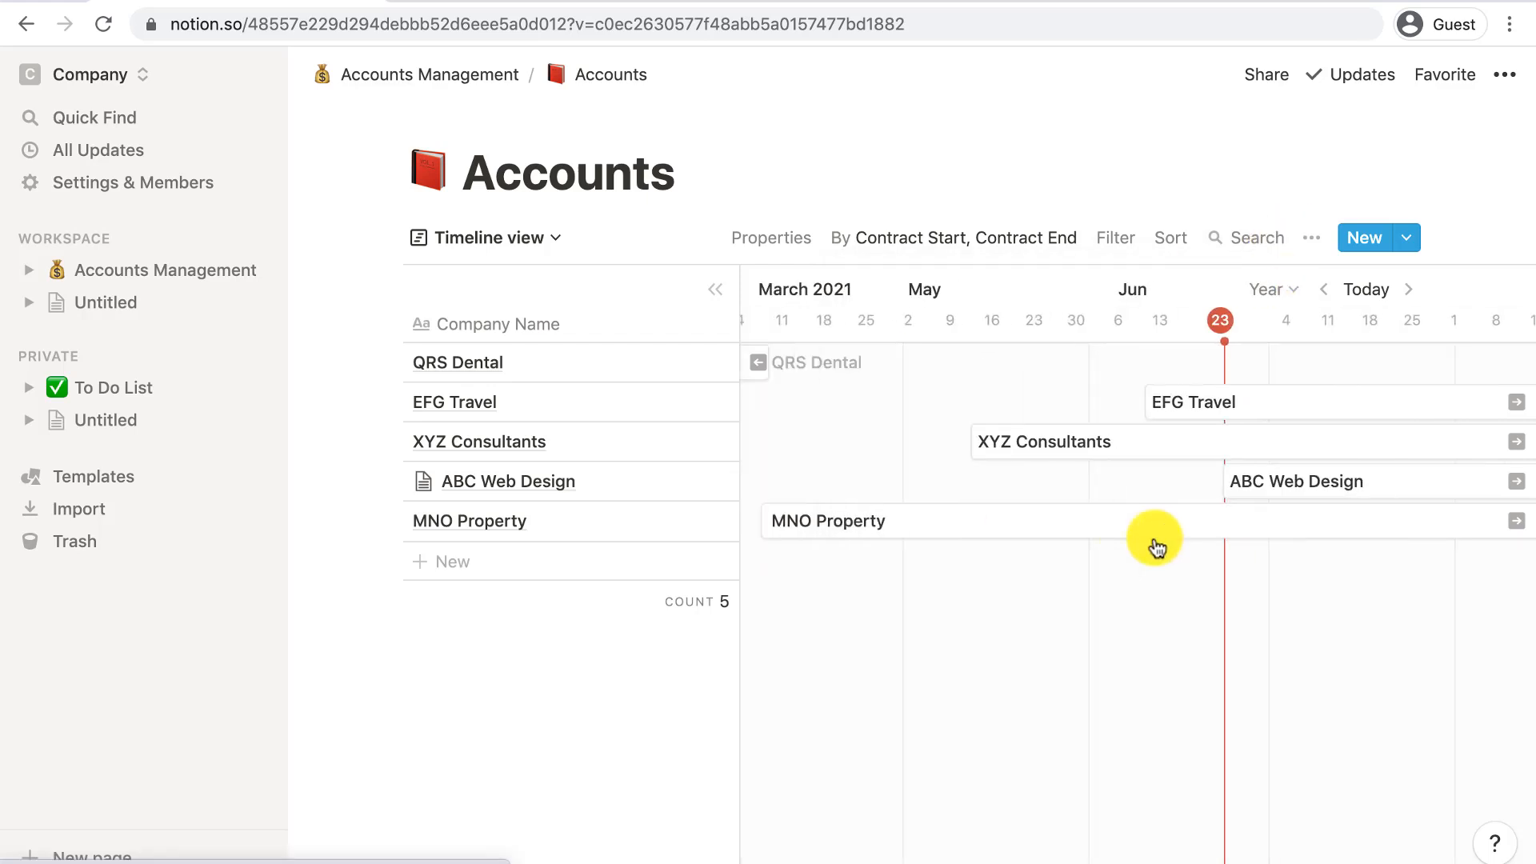
scroll(1155, 542, right, 10)
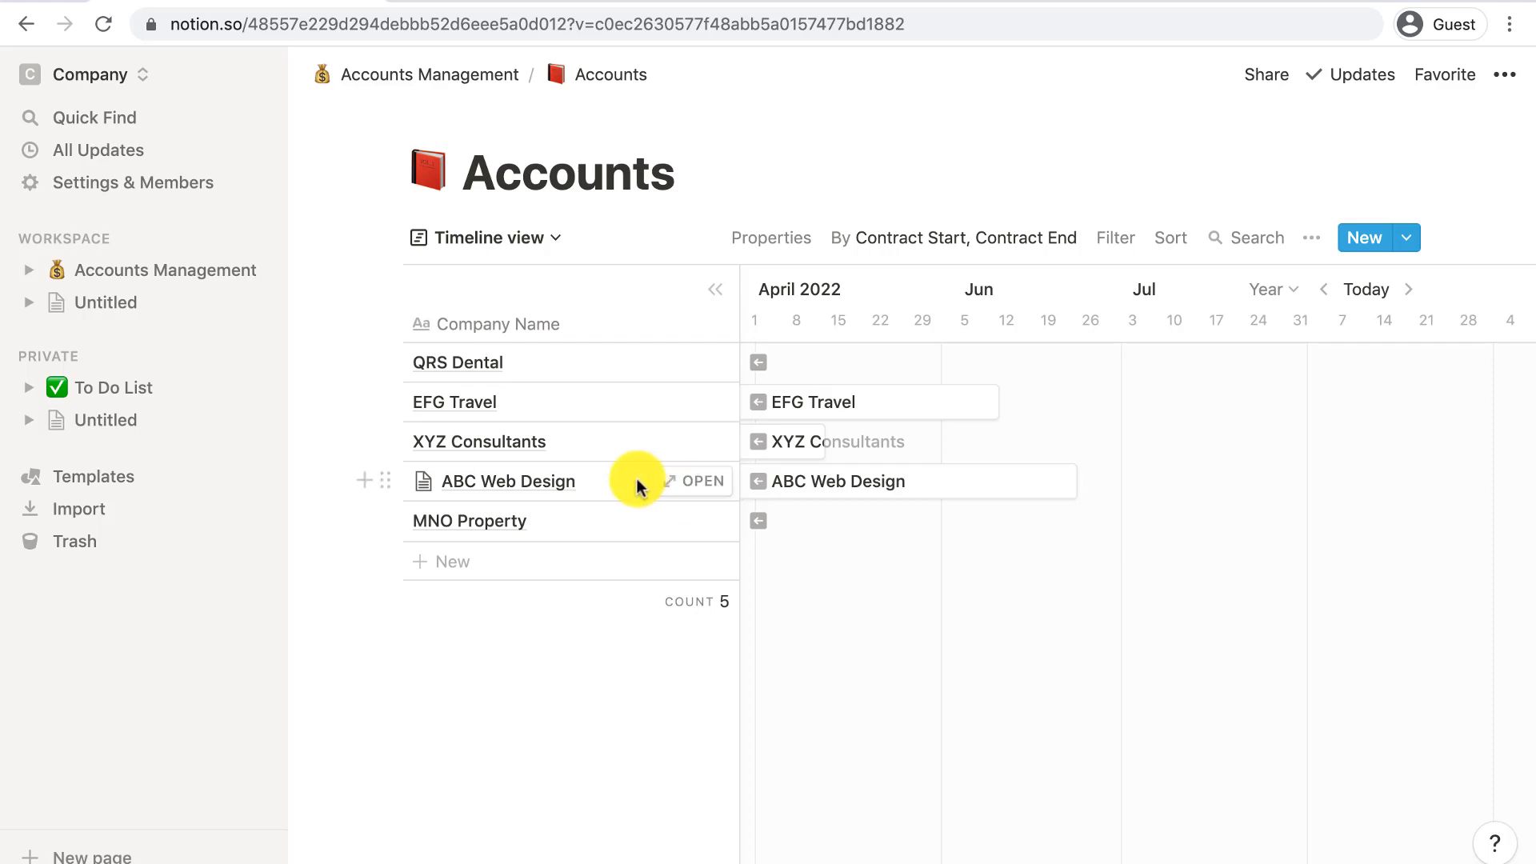
- Preview the ABC Web Design record, then go to the Accounts Management page
click(694, 481)
scroll(747, 524, down, 5)
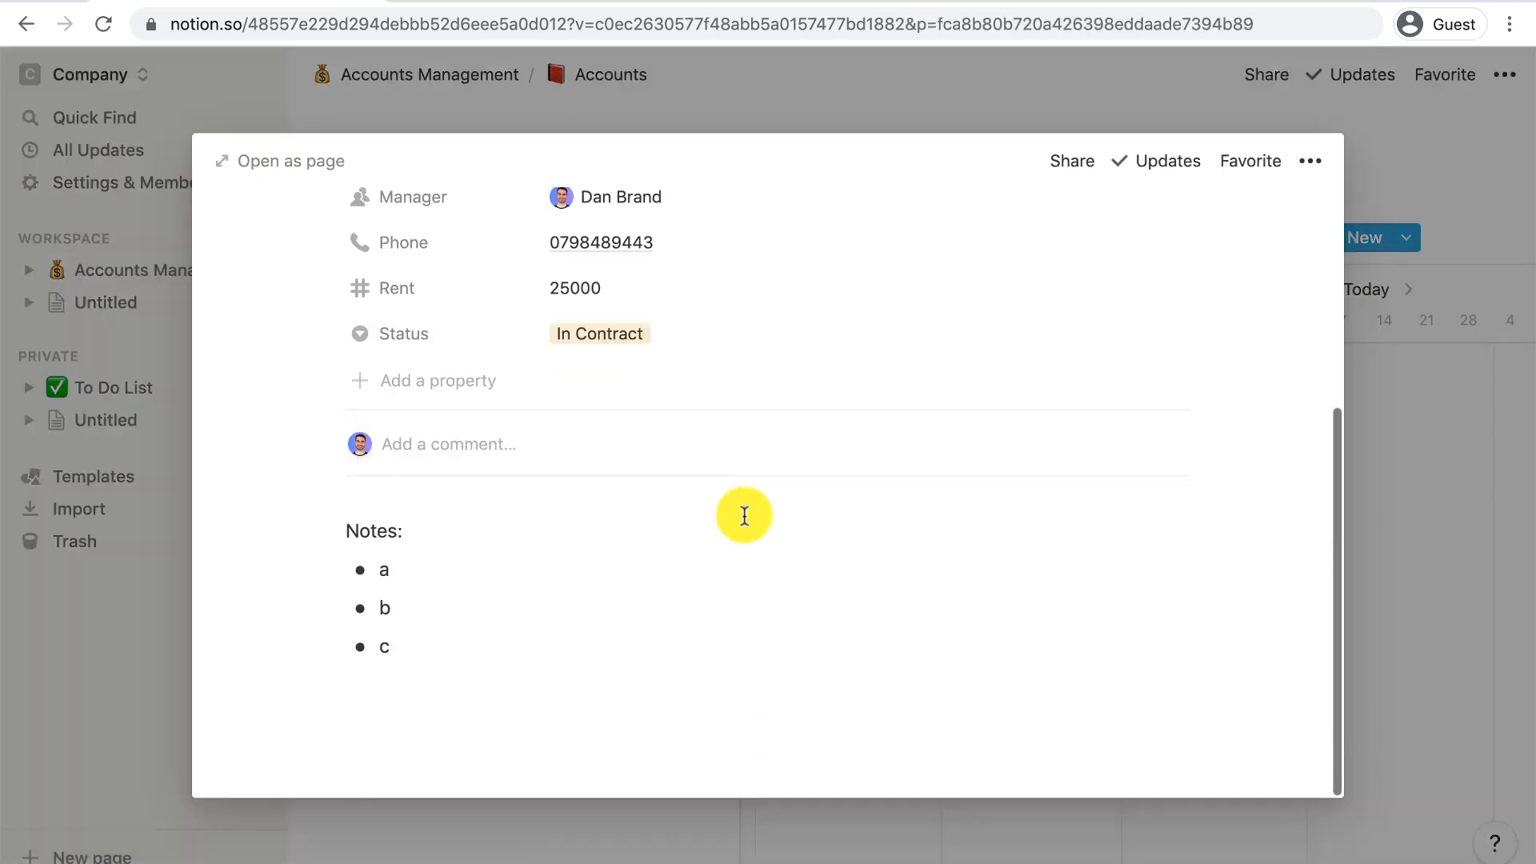
scroll(745, 522, up, 5)
click(1430, 530)
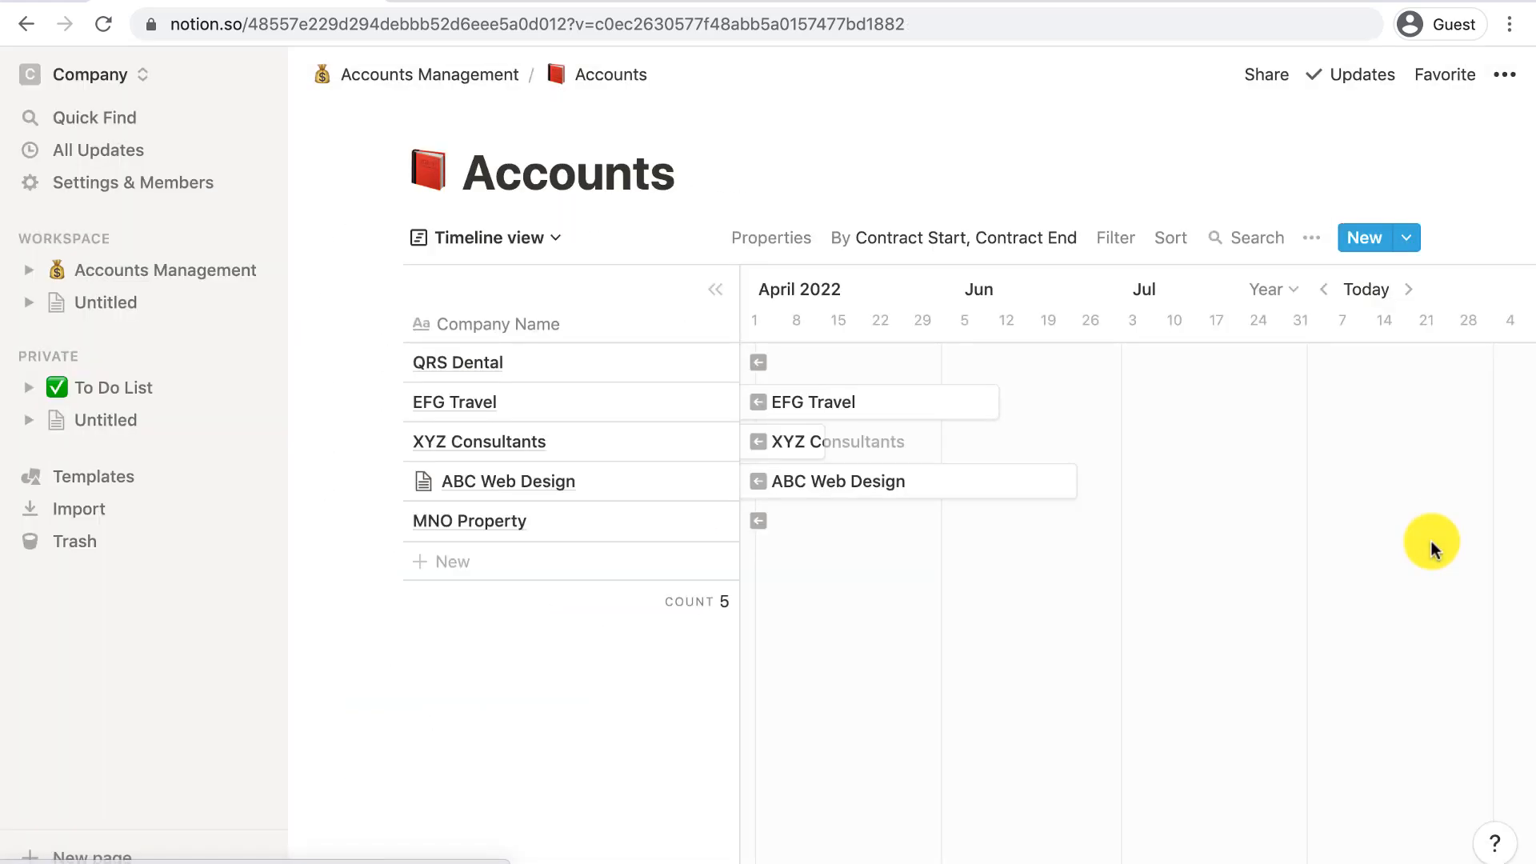
click(142, 272)
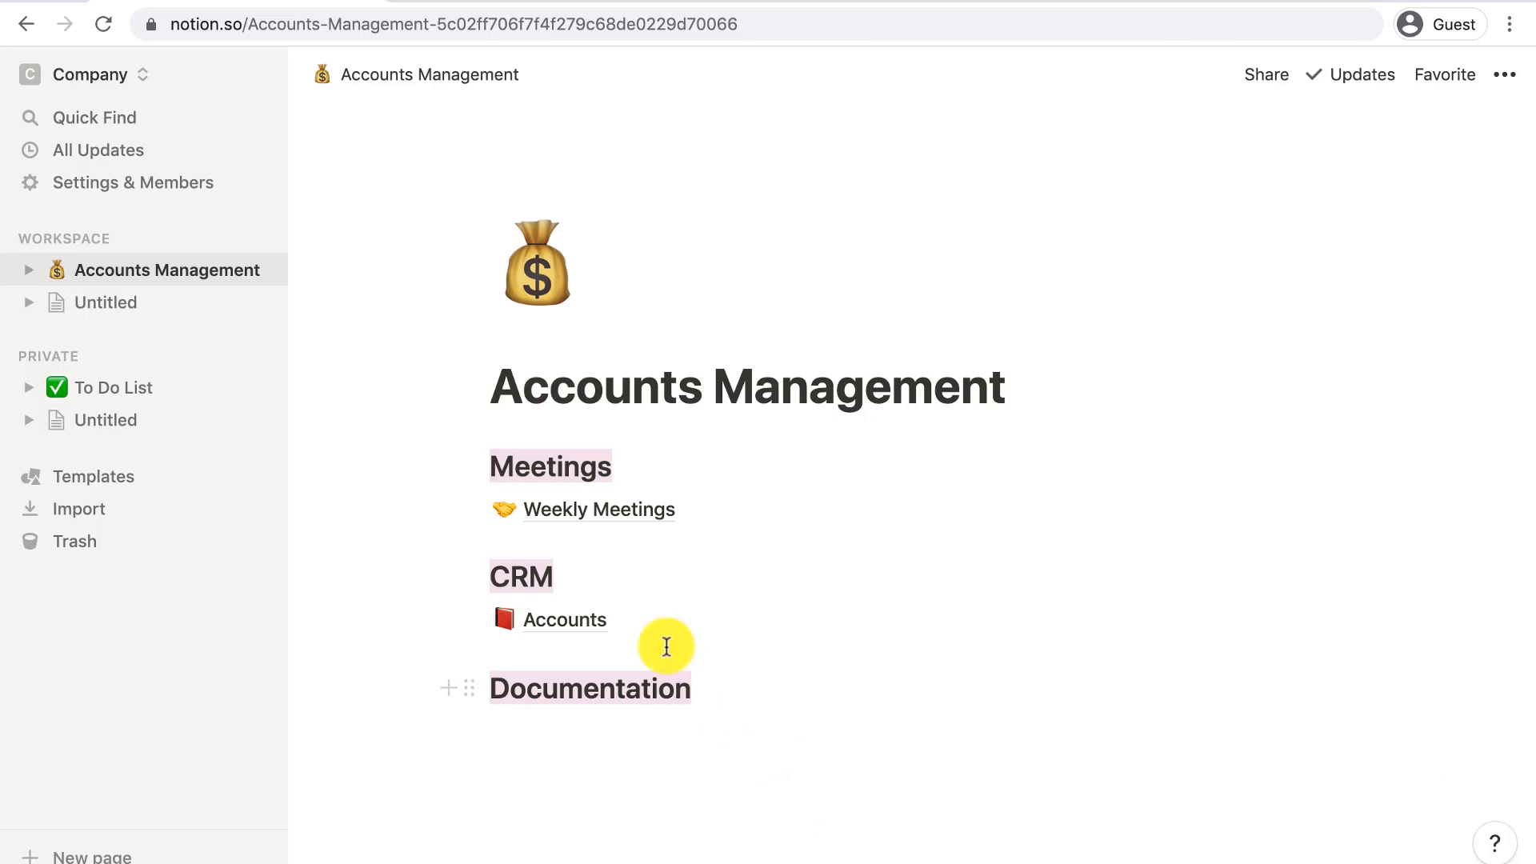
- Move the CRM section beside Meetings, add an empty line under Documentation, and browse Education templates
drag(472, 577, 991, 512)
click(546, 695)
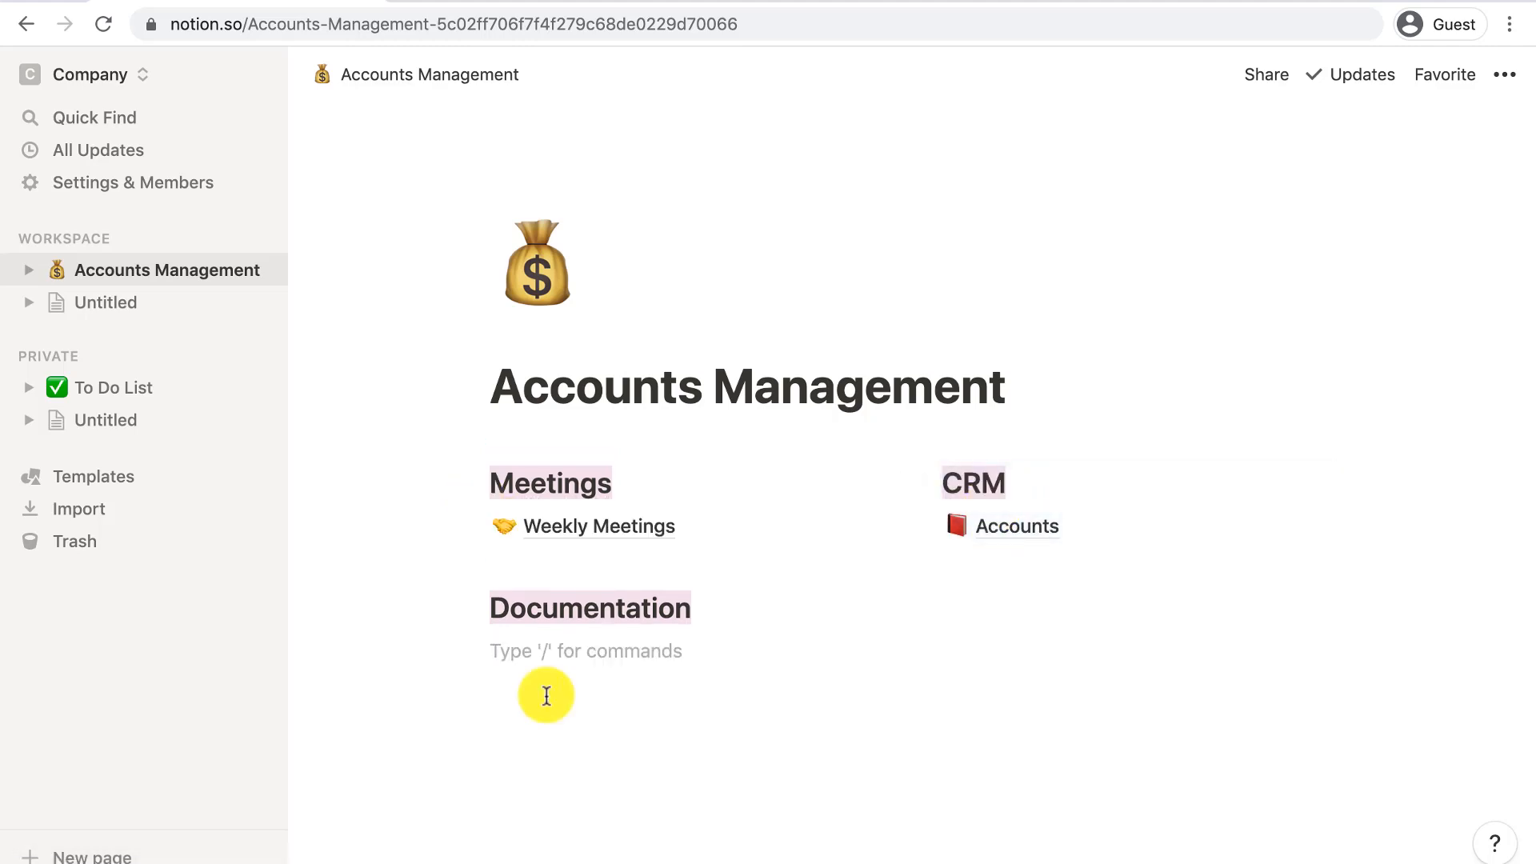
click(128, 484)
scroll(1224, 360, down, 1)
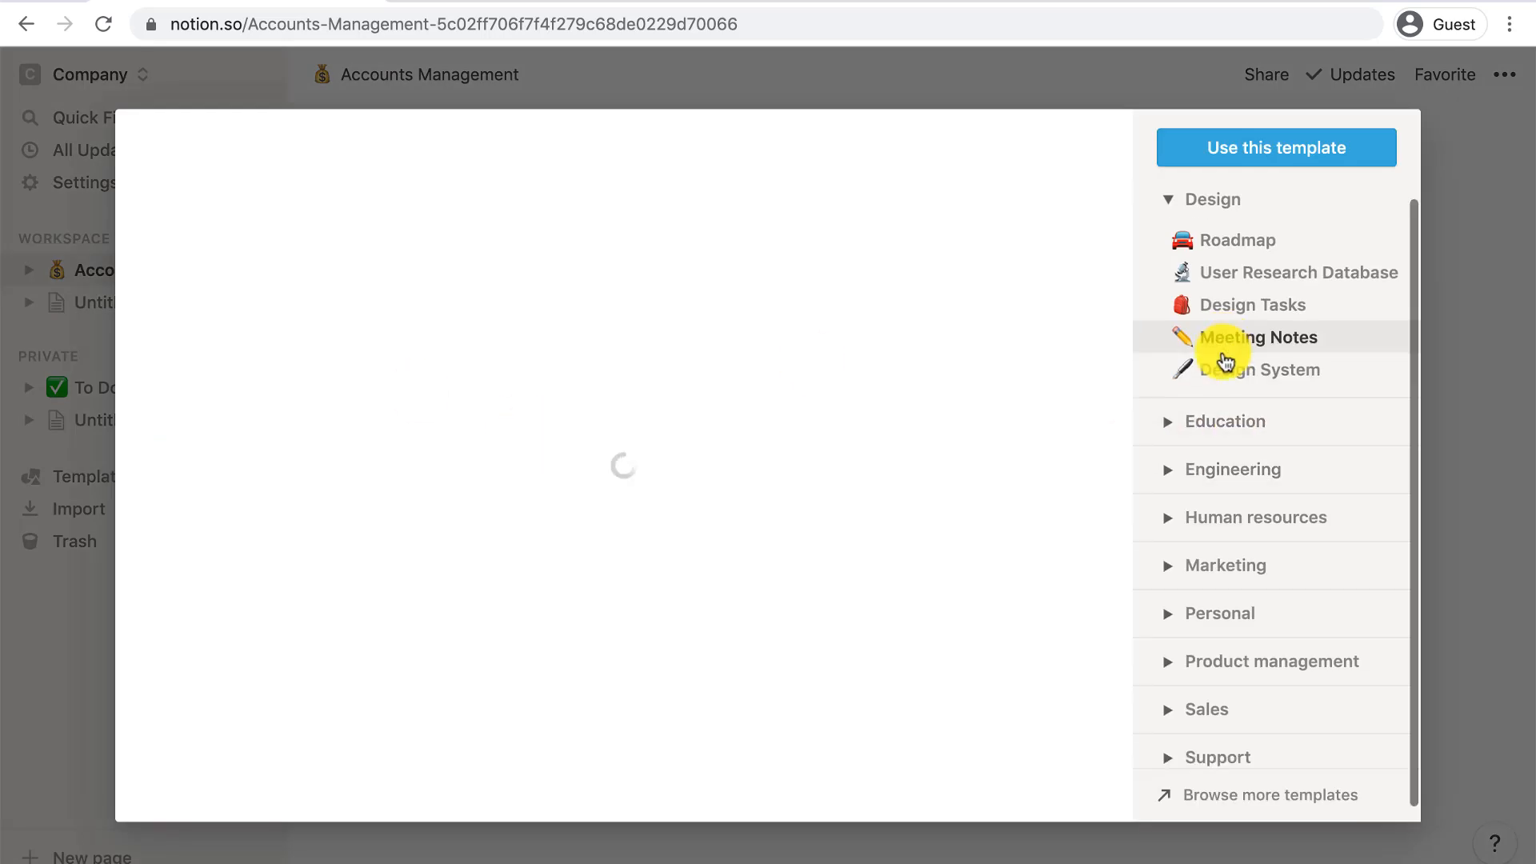
click(1206, 420)
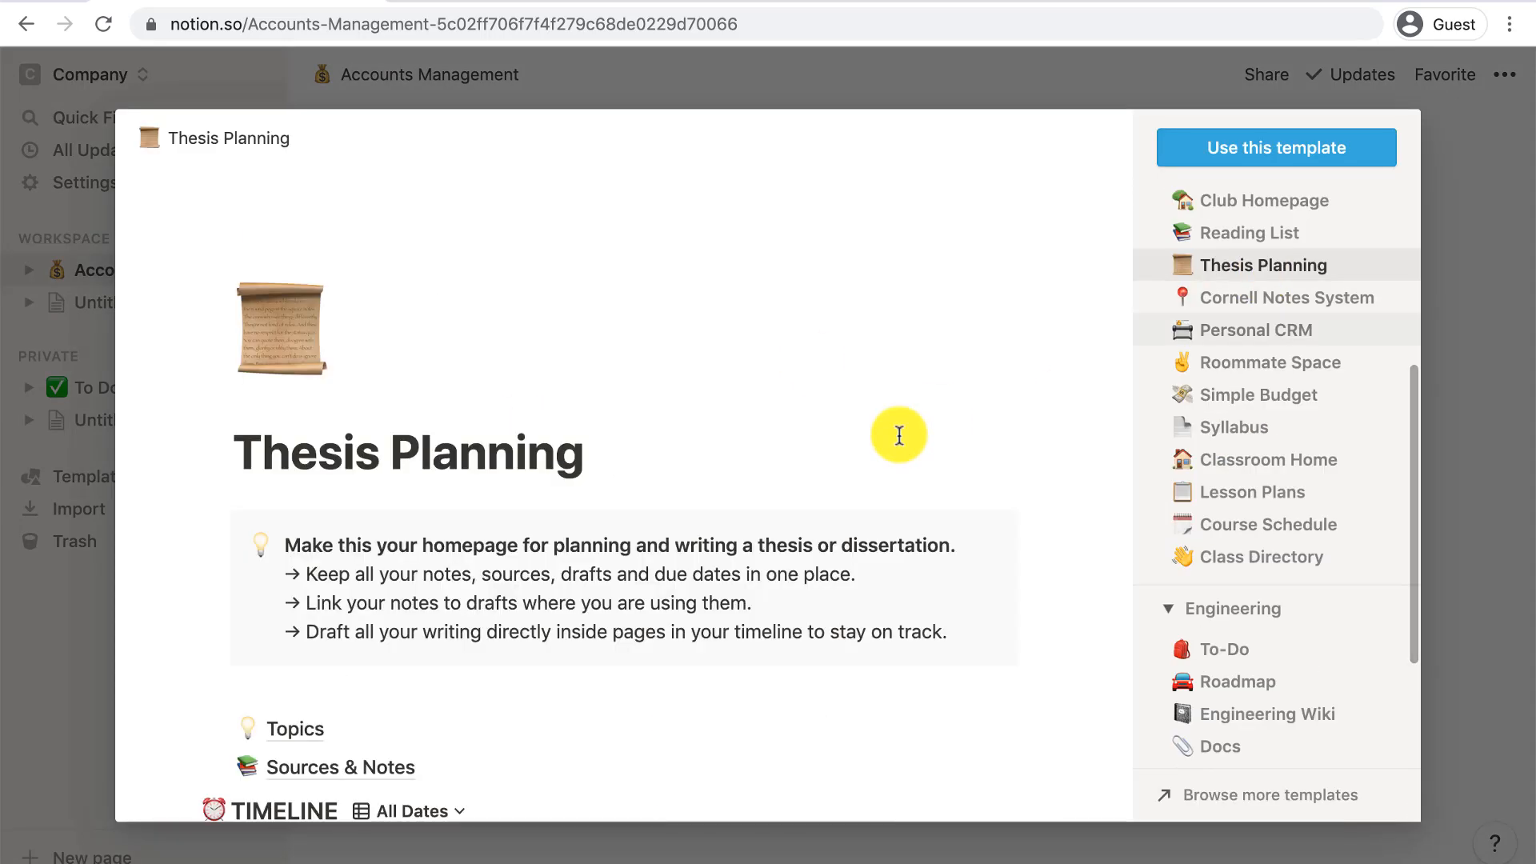
scroll(899, 436, down, 8)
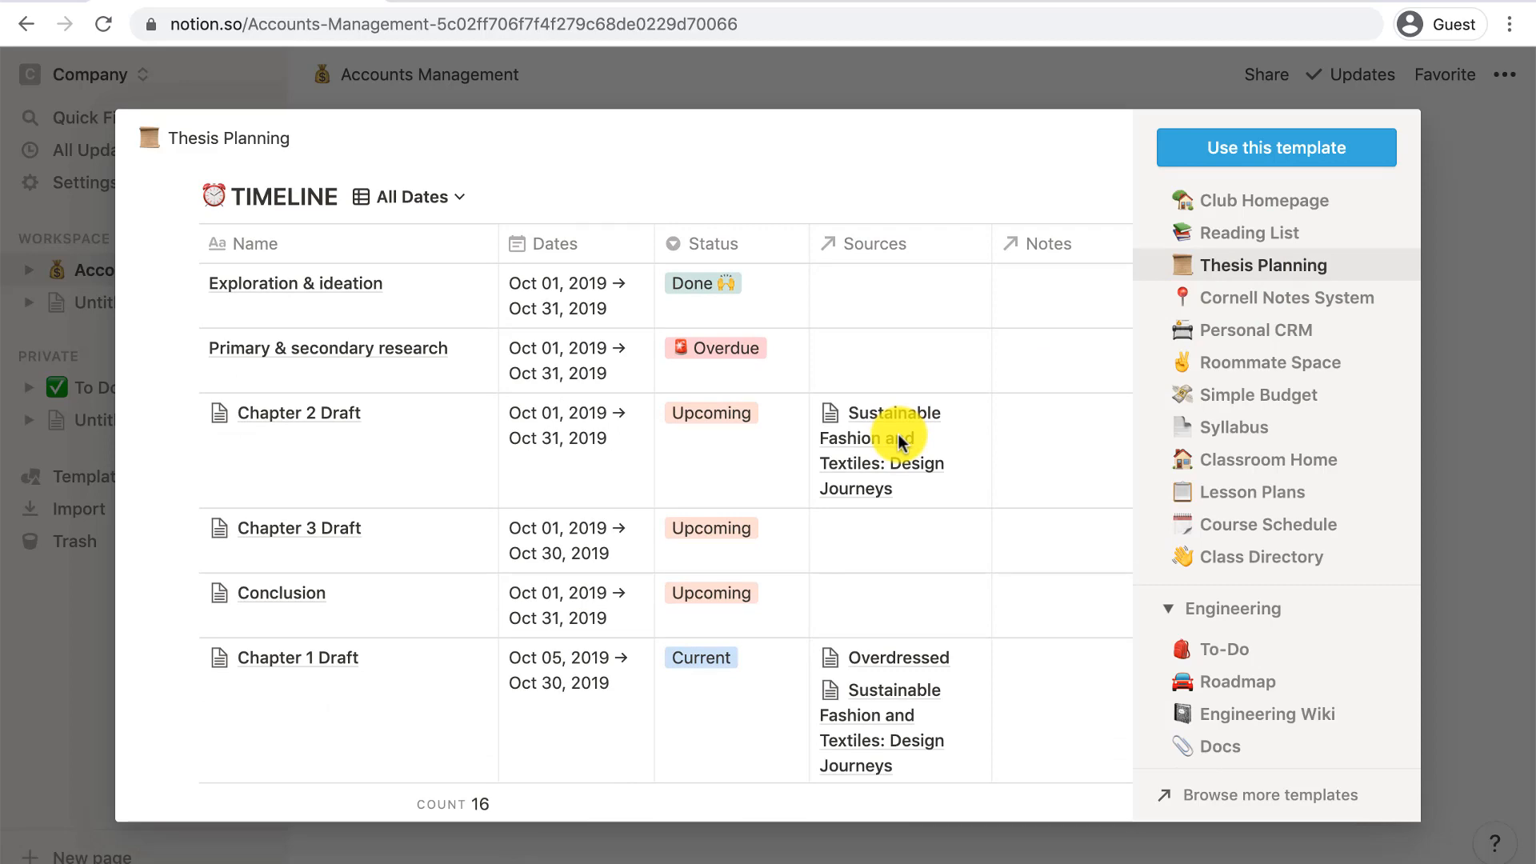
key(Escape)
- Invite a team member's e-mail with Full access to the private Untitled page
click(120, 420)
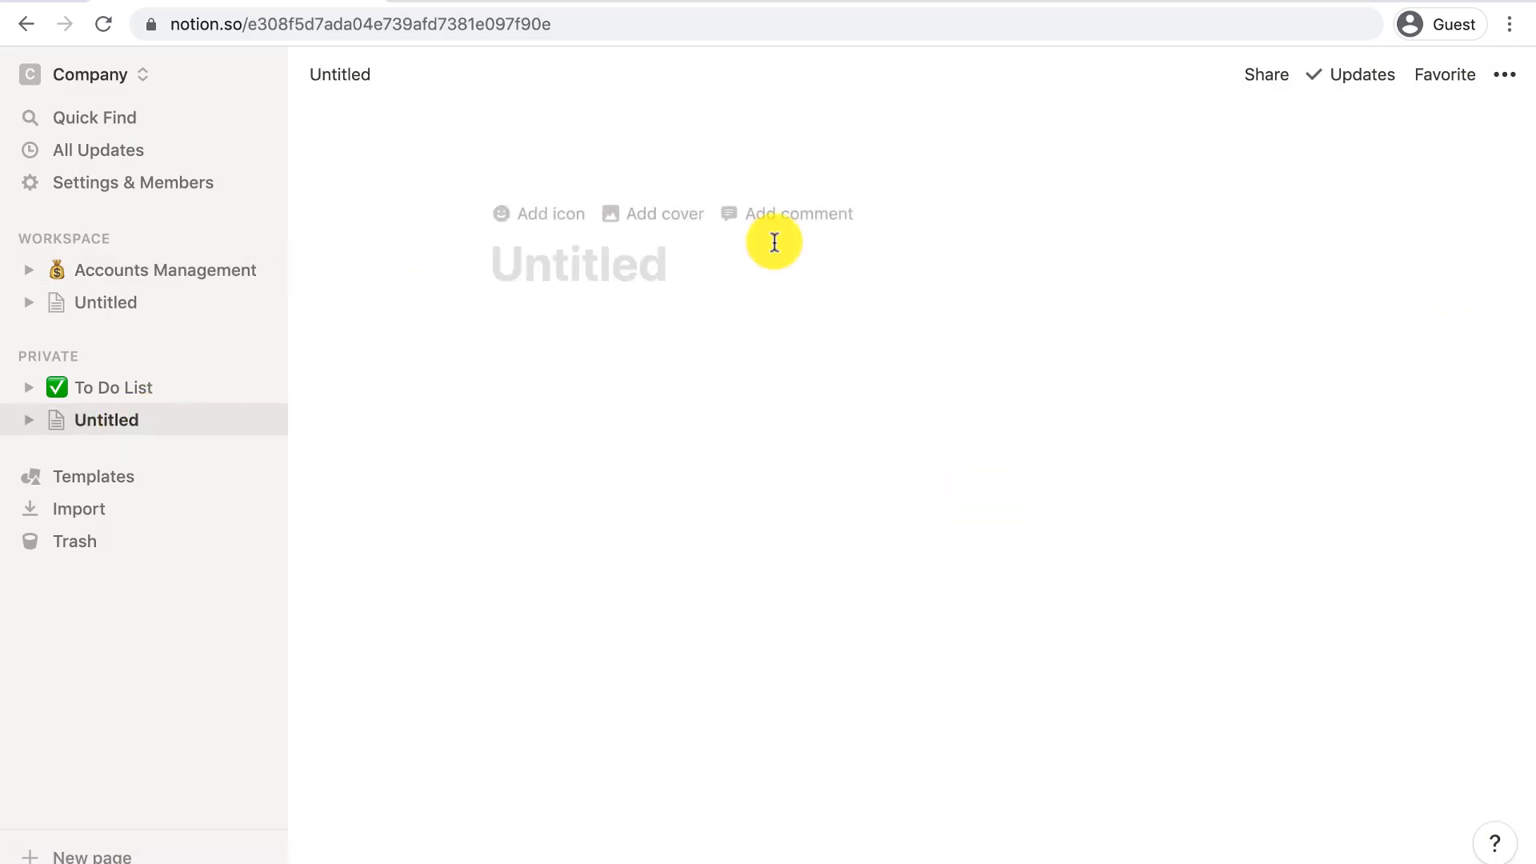
click(1251, 74)
click(1187, 194)
text(team@member.com)
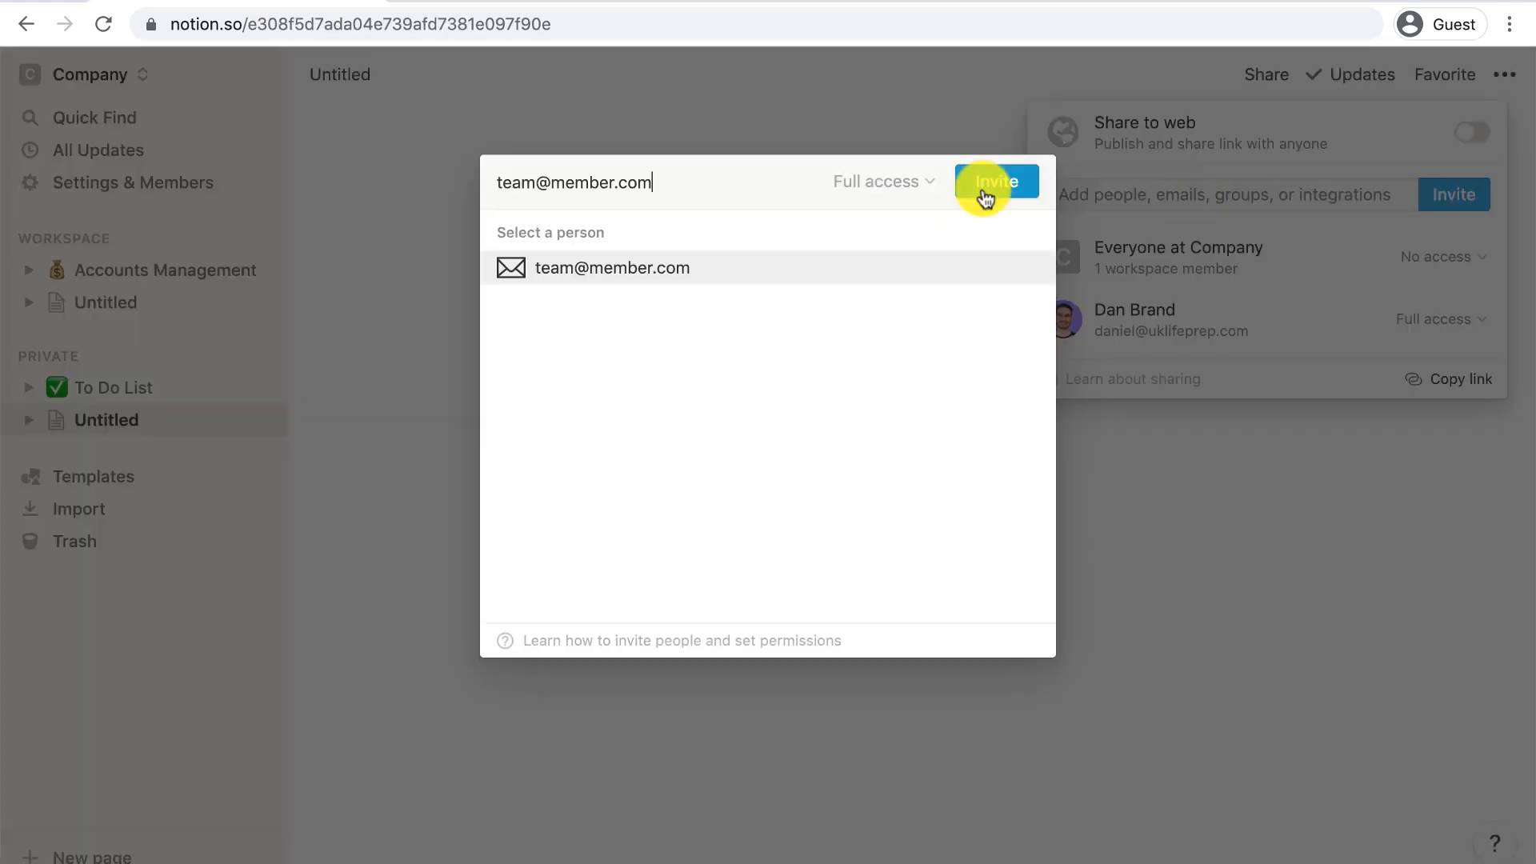
click(984, 197)
click(1133, 436)
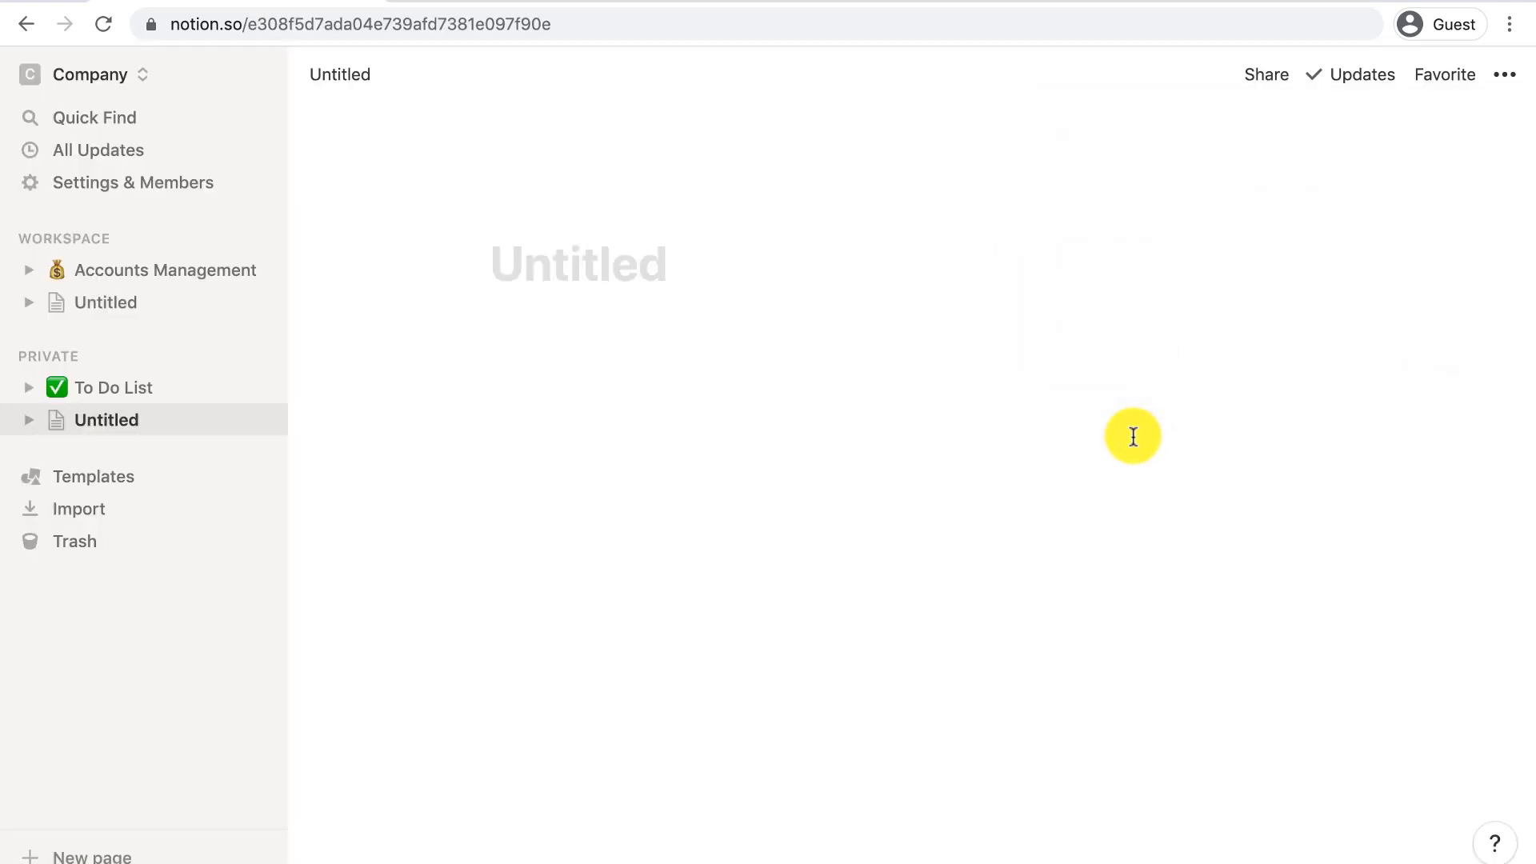